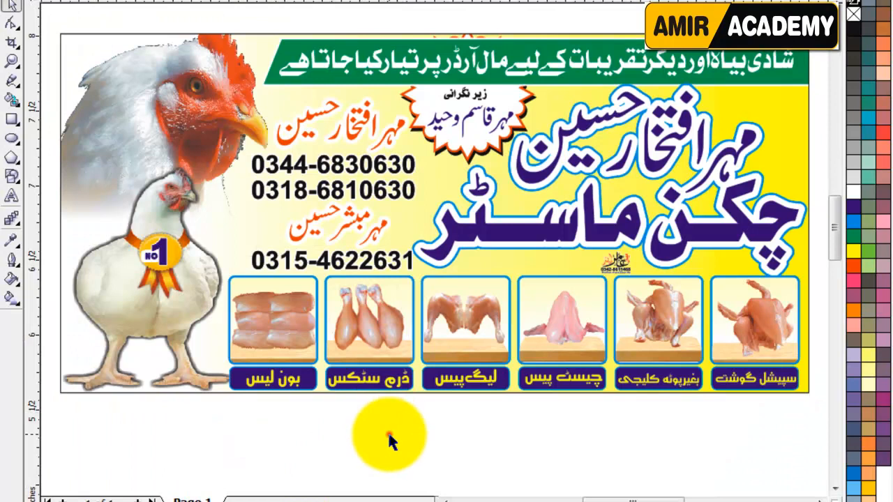
Step: Drag the Windows colour-scheme warning out of view
{"action": "scroll", "coordinate": [387, 428], "scroll_direction": "up", "scroll_amount": 1}
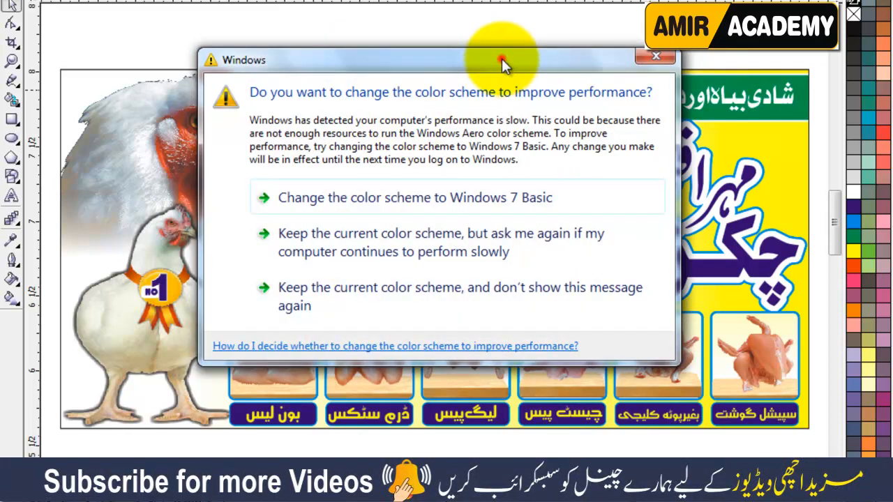
{"action": "left_click_drag", "start_coordinate": [503, 61], "coordinate": [698, 488]}
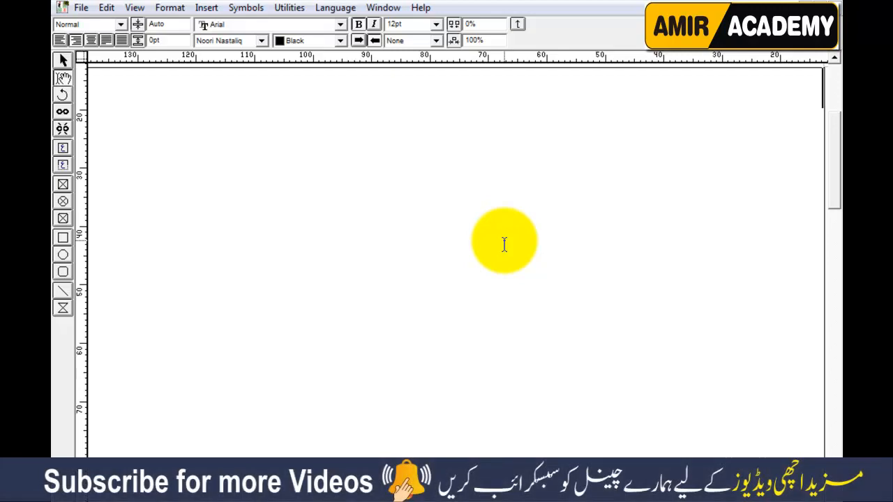
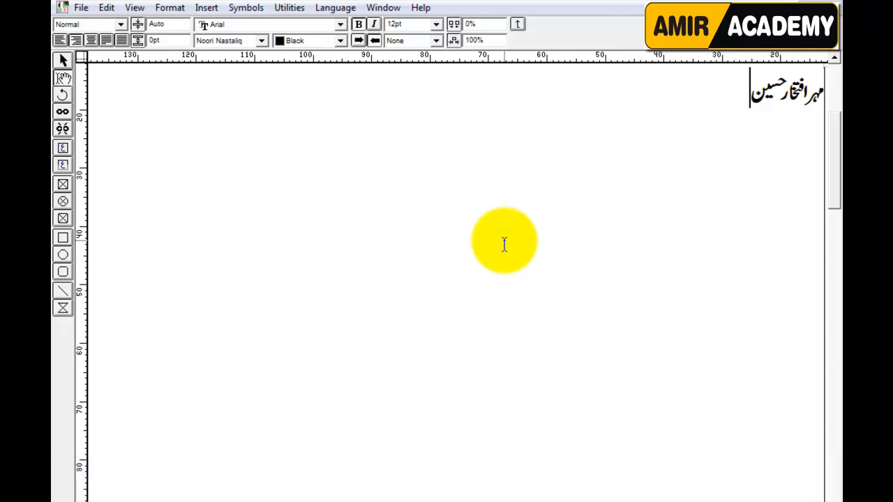
Step: Type the heading with the owner's name and چکن ماسٹر, then the wedding-orders catering line
{"action": "type", "text": "چکن ماسٹر"}
{"action": "key", "text": "Return"}
{"action": "type", "text": "شادی بیا"}
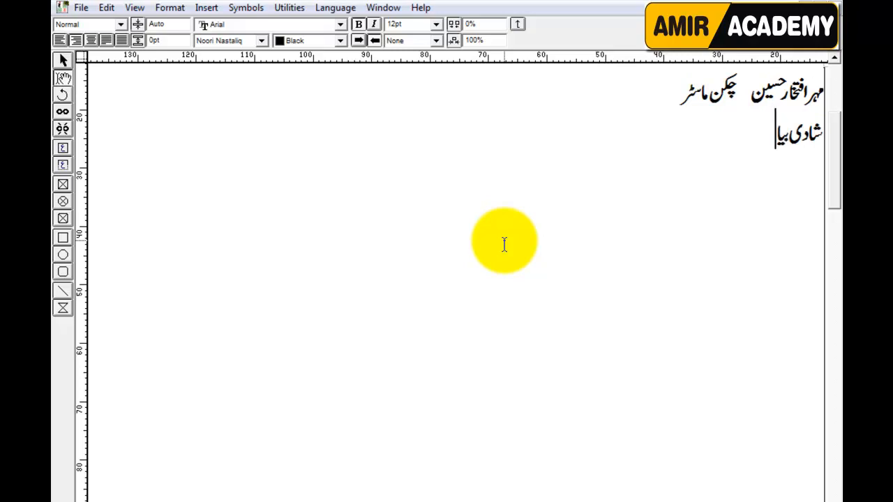
{"action": "type", "text": "ه اور"}
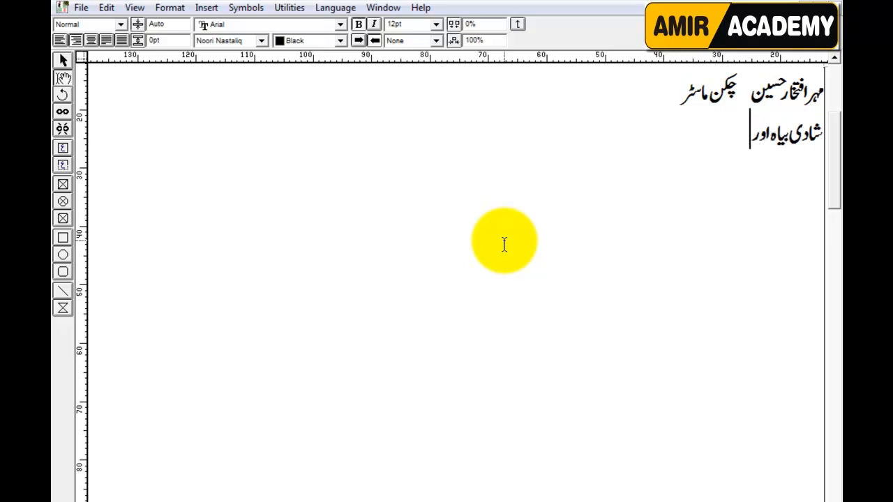
{"action": "type", "text": "دیگر"}
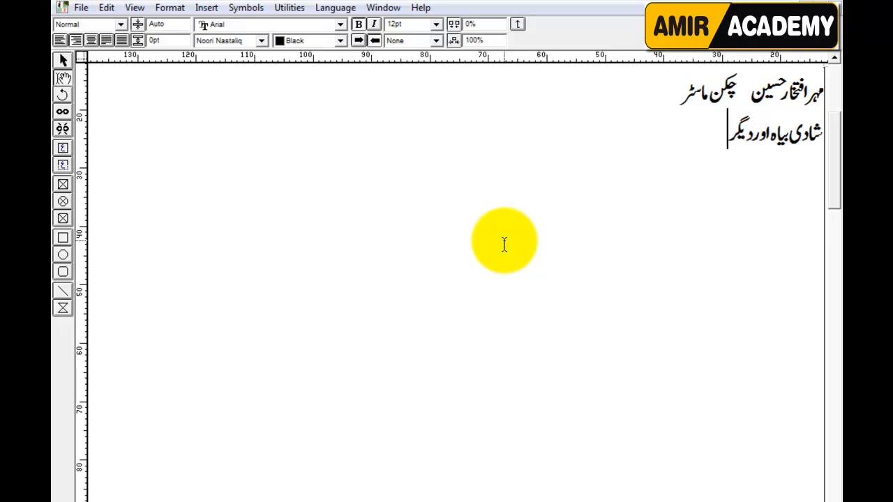
{"action": "type", "text": " تقریبات کے لیے مال آرڈر پر تیار کیا جاتا ہے"}
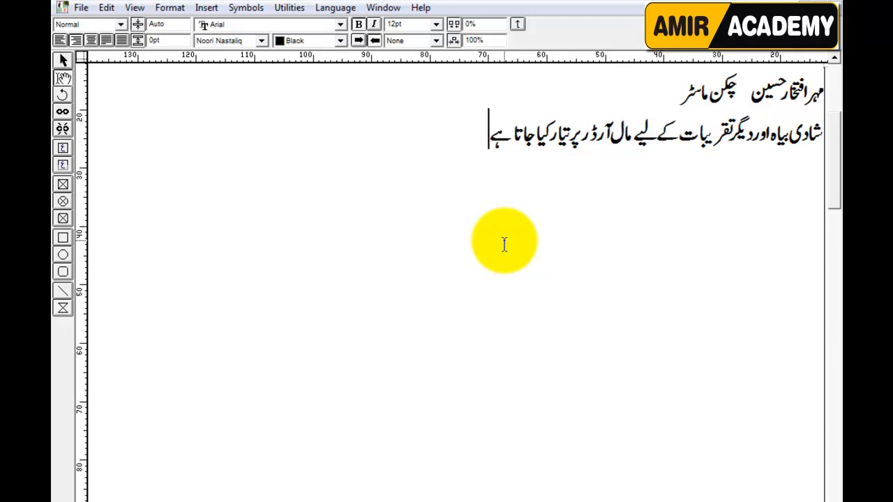
{"action": "key", "text": "Return"}
Step: Add the زیر نگرانی supervisor line and a line with two more names, fixing typos
{"action": "key", "text": "Return"}
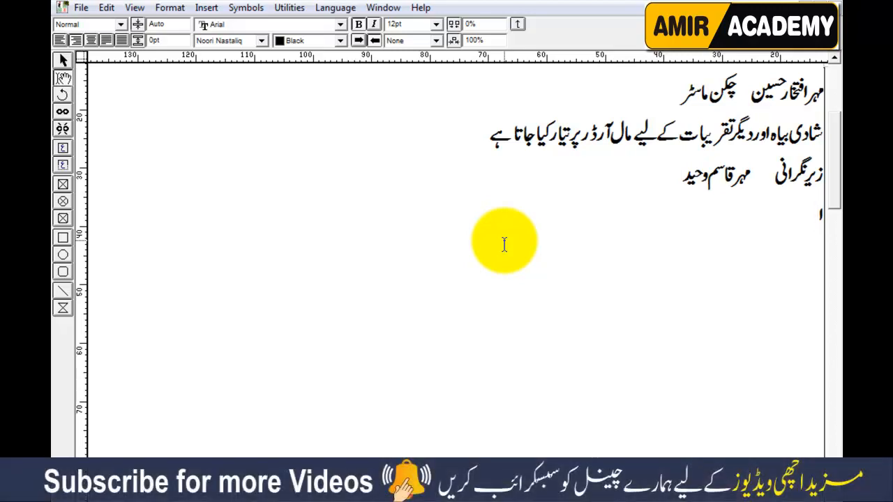
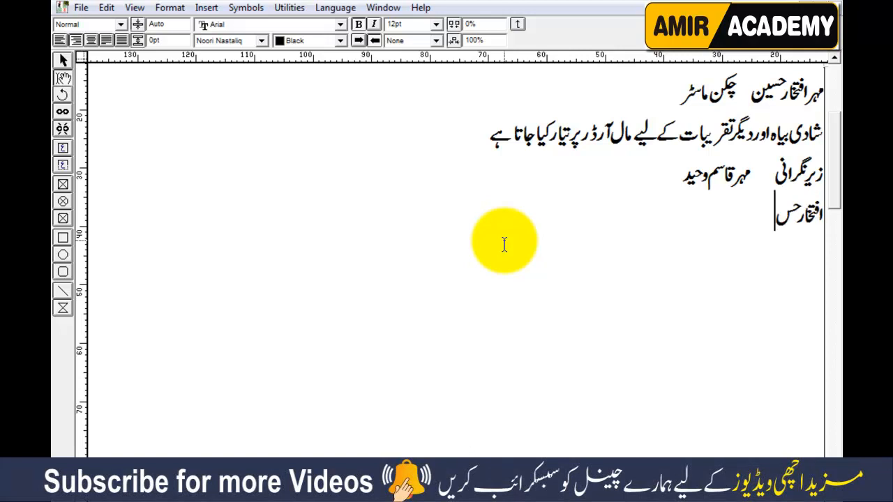
{"action": "key", "text": "Right"}
{"action": "key", "text": "Right"}
{"action": "key", "text": "Right"}
{"action": "key", "text": "Right"}
{"action": "key", "text": "Right"}
{"action": "key", "text": "Right"}
{"action": "key", "text": "Right"}
{"action": "key", "text": "Right"}
{"action": "key", "text": "Right"}
{"action": "key", "text": "Right"}
{"action": "key", "text": "Right"}
{"action": "key", "text": "Right"}
{"action": "key", "text": "Right"}
{"action": "key", "text": "Right"}
{"action": "key", "text": "Right"}
{"action": "key", "text": "Right"}
{"action": "key", "text": "Right"}
{"action": "key", "text": "Right"}
{"action": "key", "text": "Right"}
{"action": "key", "text": "Right"}
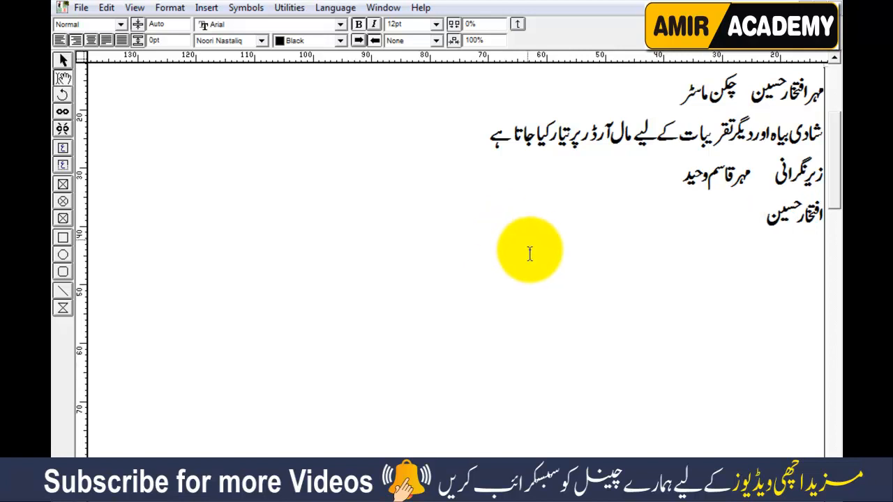
{"action": "left_click", "coordinate": [817, 215]}
{"action": "type", "text": "مہر"}
{"action": "key", "text": "End"}
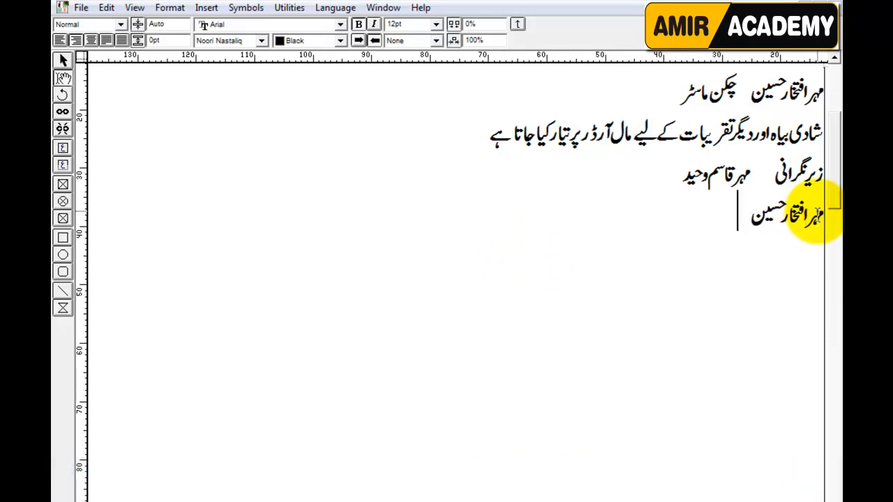
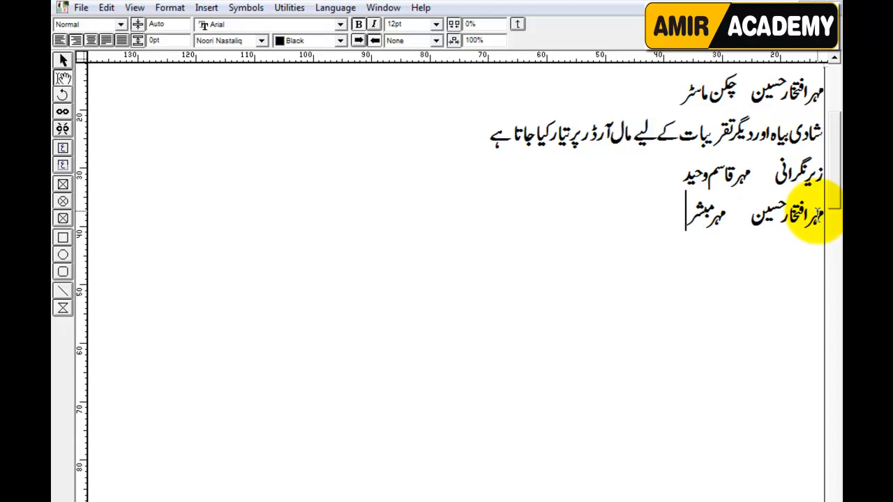
{"action": "key", "text": "Return"}
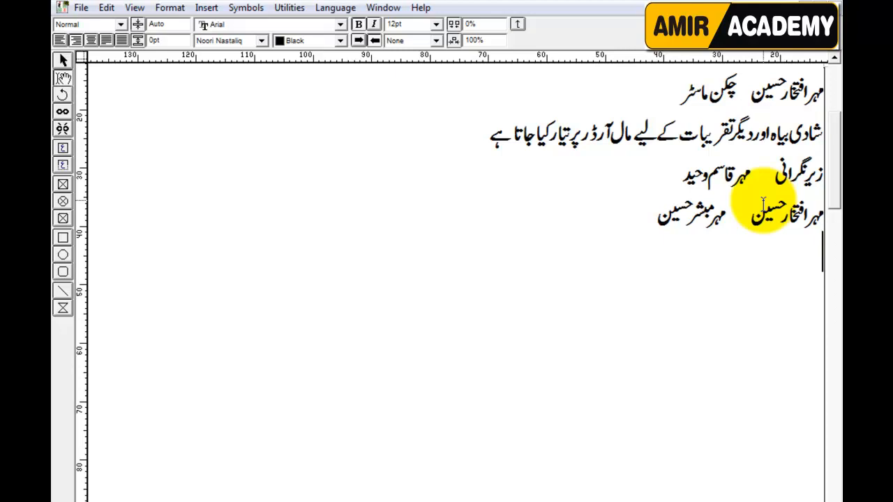
{"action": "left_click_drag", "start_coordinate": [653, 93], "coordinate": [739, 95]}
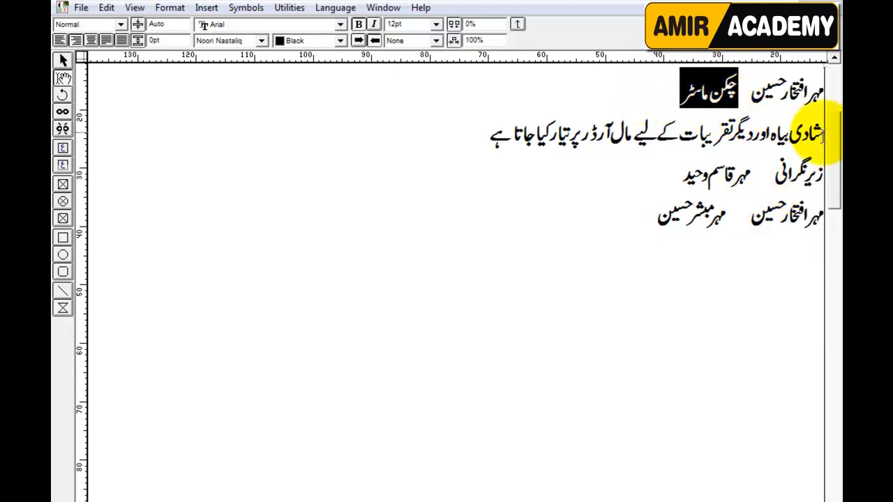
Step: Set چکن ماسٹر and the whole catering line to the Aasaar font
{"action": "left_click", "coordinate": [230, 41]}
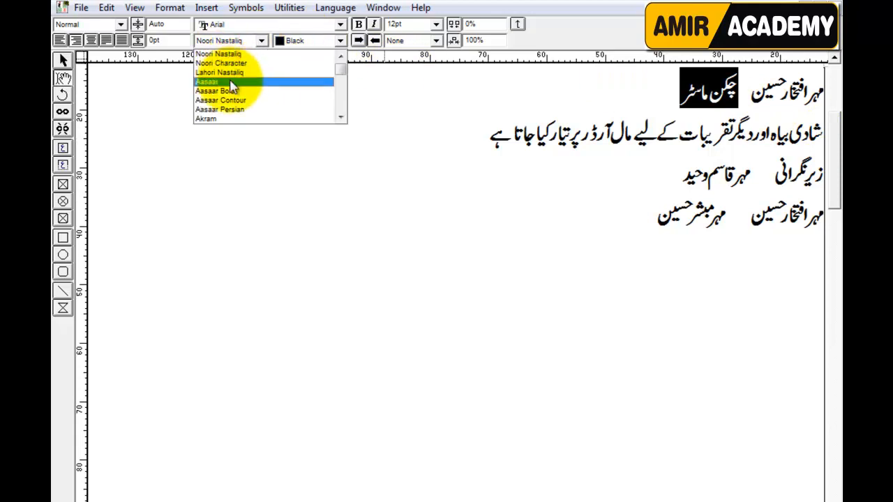
{"action": "left_click", "coordinate": [230, 82]}
{"action": "left_click", "coordinate": [620, 98]}
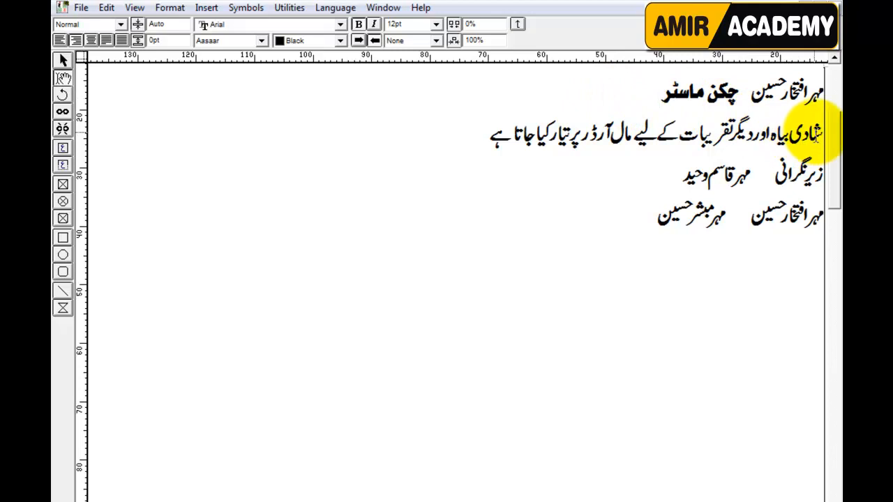
{"action": "left_click_drag", "start_coordinate": [818, 133], "coordinate": [461, 147]}
{"action": "left_click", "coordinate": [262, 40]}
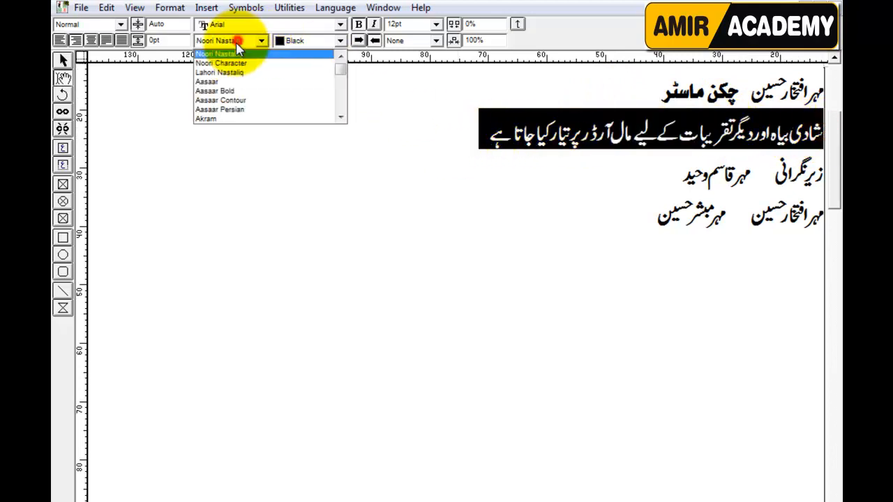
{"action": "left_click", "coordinate": [227, 82]}
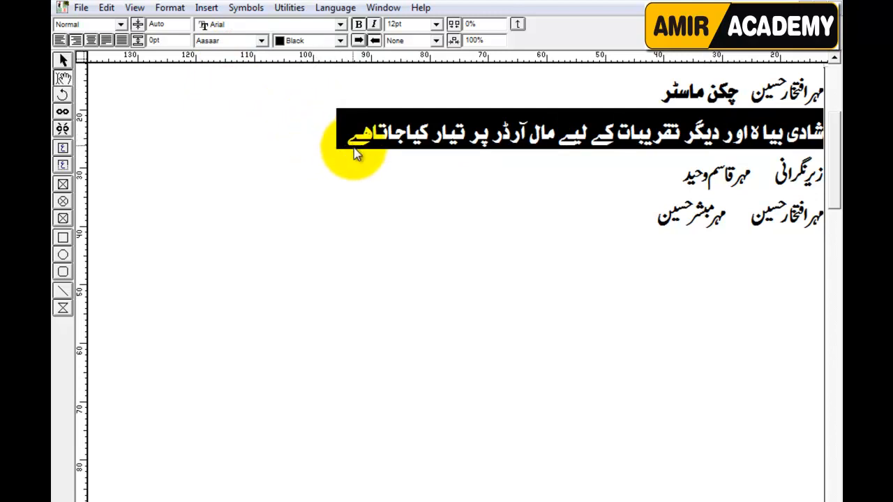
{"action": "left_click", "coordinate": [453, 161]}
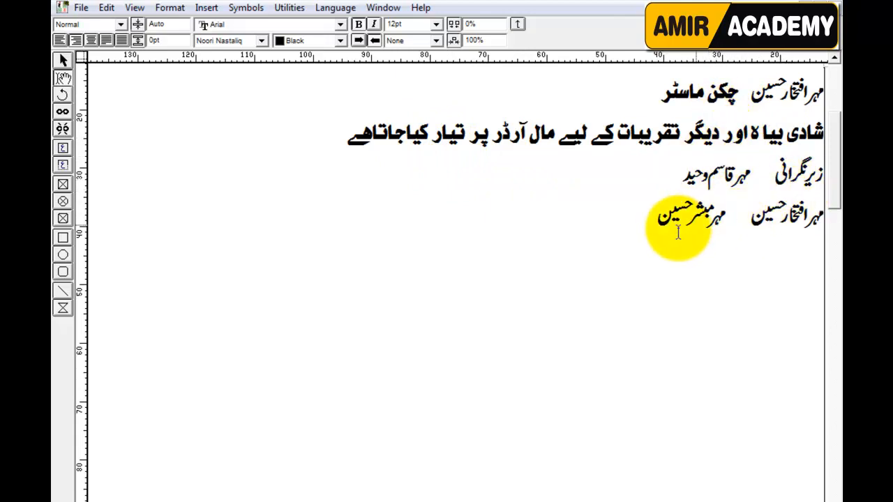
Step: Copy the Urdu text block and return to the CorelDRAW banner
{"action": "left_click", "coordinate": [63, 61]}
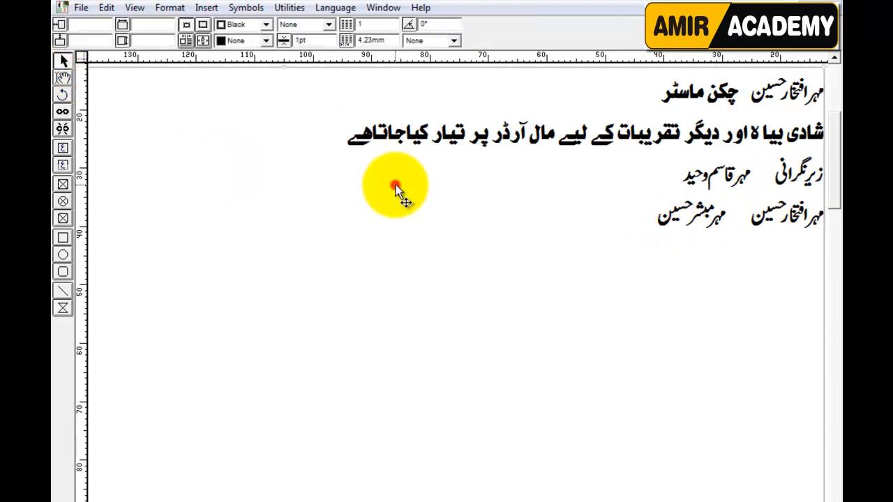
{"action": "right_click", "coordinate": [460, 190]}
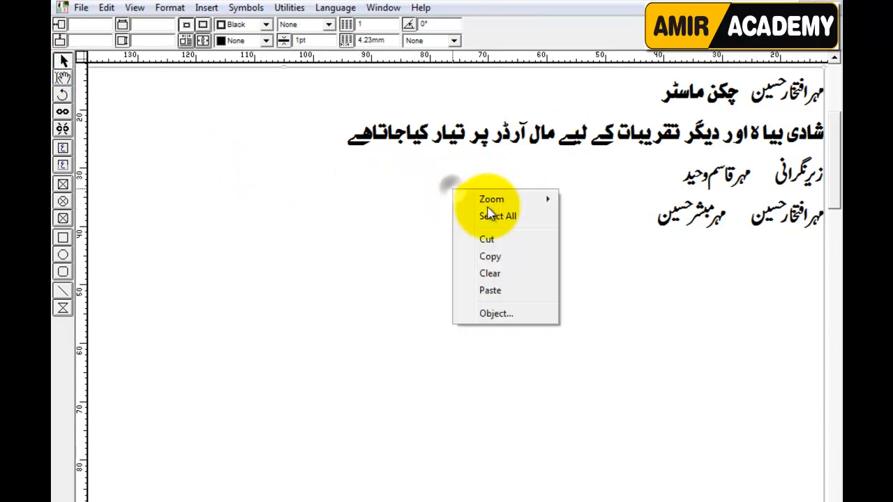
{"action": "left_click", "coordinate": [498, 259]}
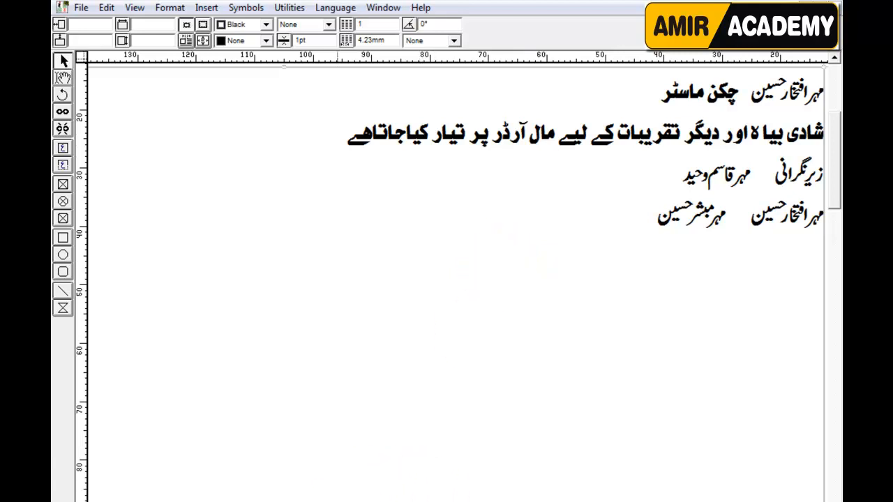
{"action": "left_click", "coordinate": [343, 501]}
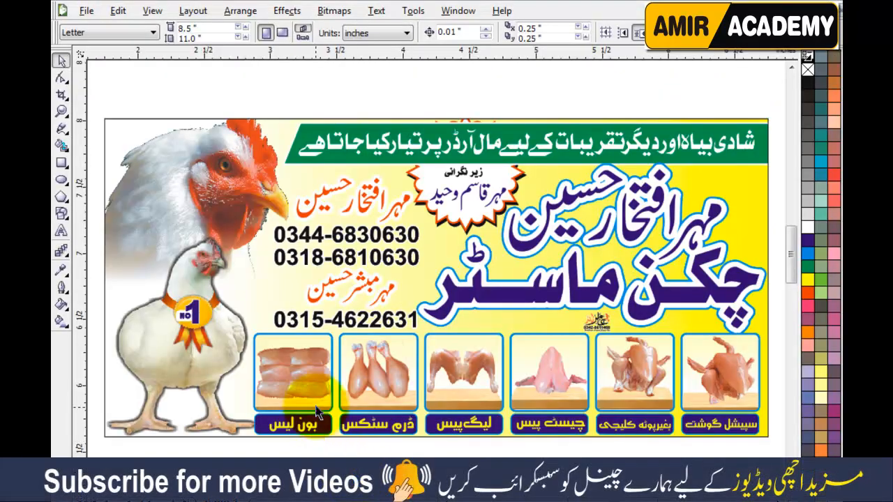
Step: Ungroup the banner and extract the photos clipped inside its background image
{"action": "scroll", "coordinate": [372, 405], "scroll_direction": "down", "scroll_amount": 1}
{"action": "left_click", "coordinate": [450, 271]}
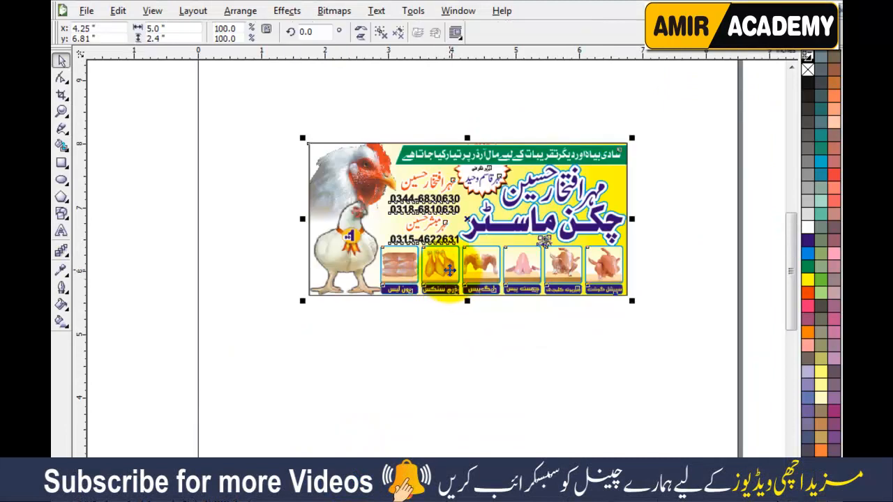
{"action": "left_click", "coordinate": [381, 32]}
{"action": "left_click", "coordinate": [390, 89]}
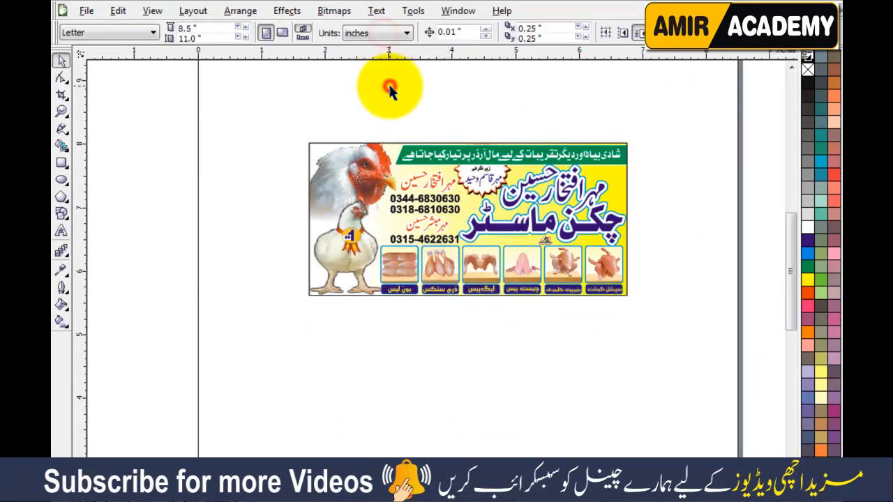
{"action": "left_click", "coordinate": [357, 165]}
{"action": "right_click", "coordinate": [357, 164]}
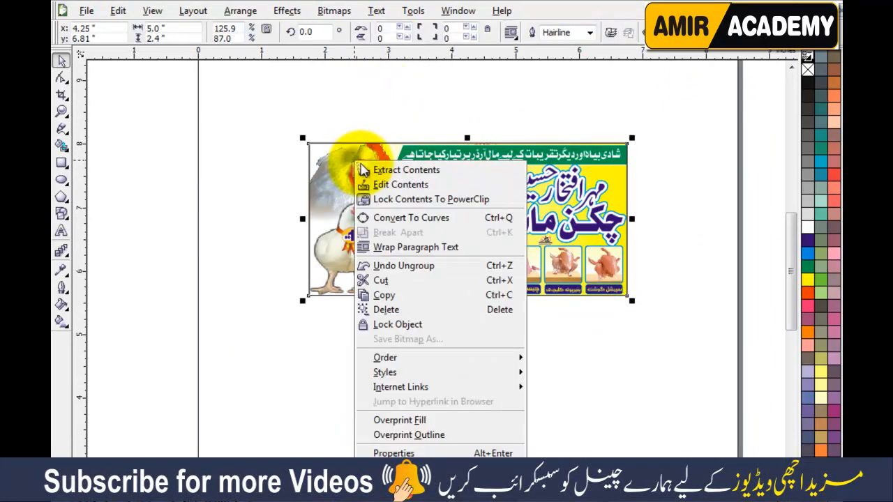
{"action": "left_click", "coordinate": [365, 169]}
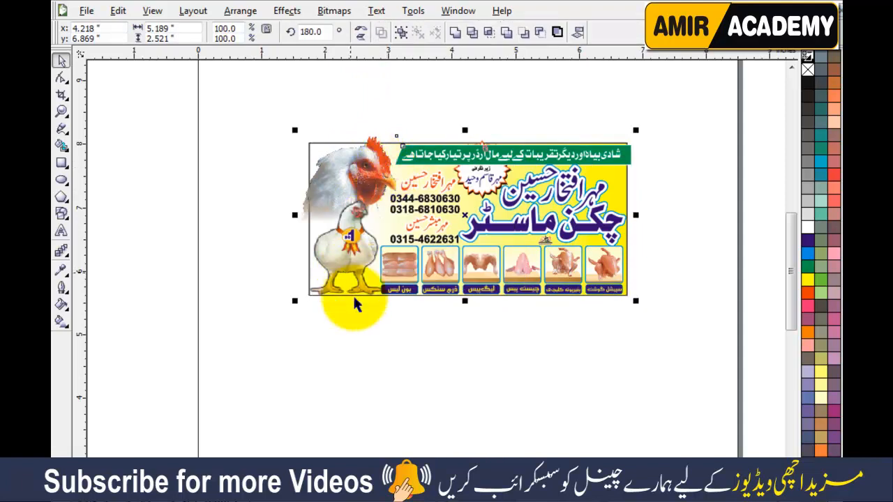
{"action": "left_click", "coordinate": [345, 380]}
Step: Move both chicken photos left of the banner and the product-picture row below it
{"action": "left_click", "coordinate": [354, 235]}
{"action": "mouse_move", "coordinate": [355, 234]}
{"action": "left_mouse_down"}
{"action": "mouse_move", "coordinate": [278, 238]}
{"action": "mouse_move", "coordinate": [265, 223]}
{"action": "mouse_move", "coordinate": [208, 231]}
{"action": "left_mouse_up"}
{"action": "left_click_drag", "start_coordinate": [354, 174], "coordinate": [230, 144]}
{"action": "left_click", "coordinate": [302, 361]}
{"action": "left_click_drag", "start_coordinate": [355, 360], "coordinate": [645, 244]}
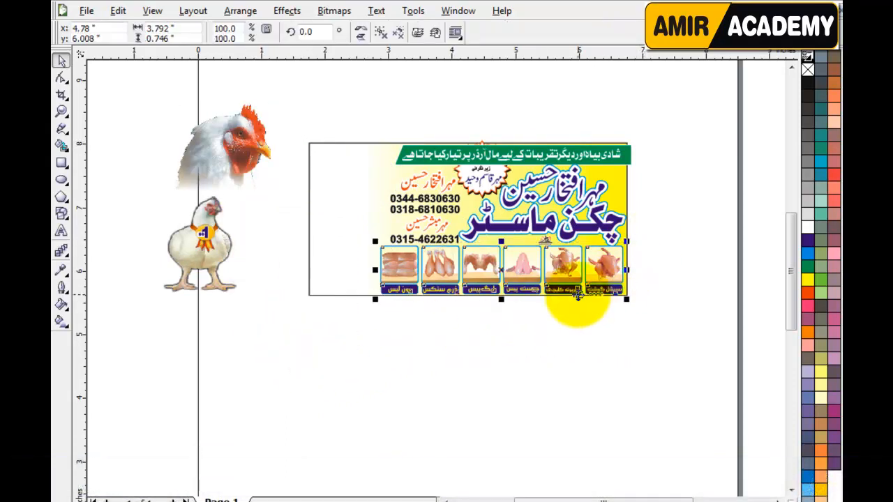
{"action": "left_click_drag", "start_coordinate": [562, 266], "coordinate": [407, 369]}
{"action": "left_click", "coordinate": [530, 354]}
Step: Lift the white Urdu text and green strip above the banner, and clear the starburst's text
{"action": "key", "text": "F4"}
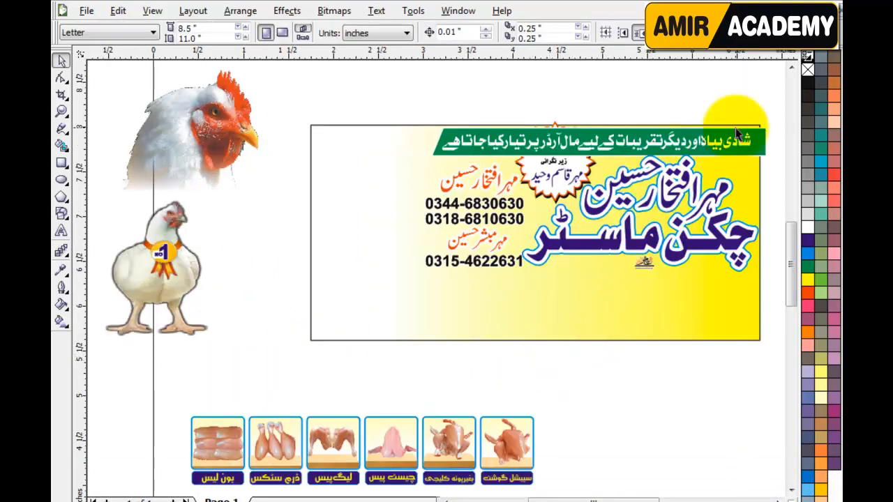
{"action": "left_click_drag", "start_coordinate": [475, 146], "coordinate": [508, 103]}
{"action": "left_click", "coordinate": [548, 139]}
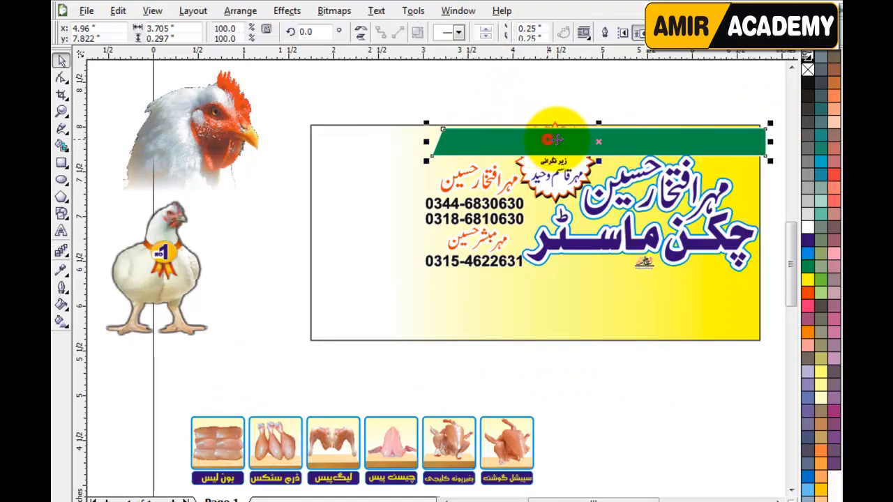
{"action": "left_click_drag", "start_coordinate": [637, 137], "coordinate": [642, 88]}
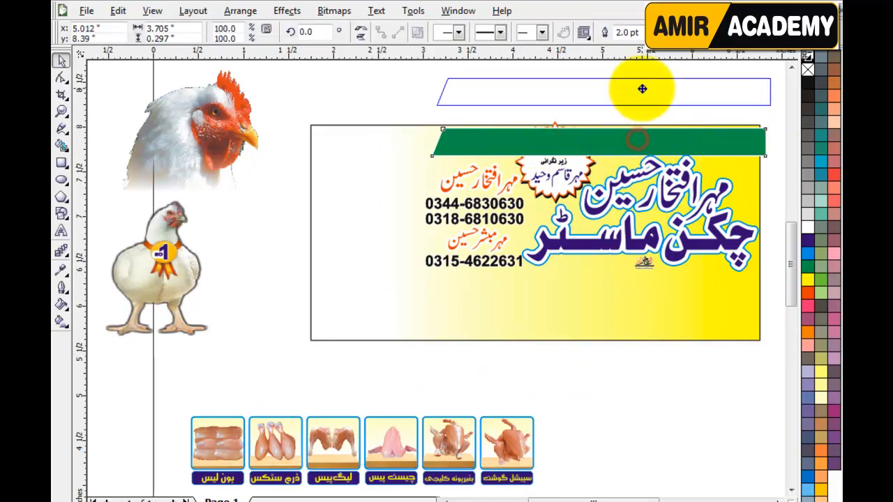
{"action": "left_click", "coordinate": [383, 90]}
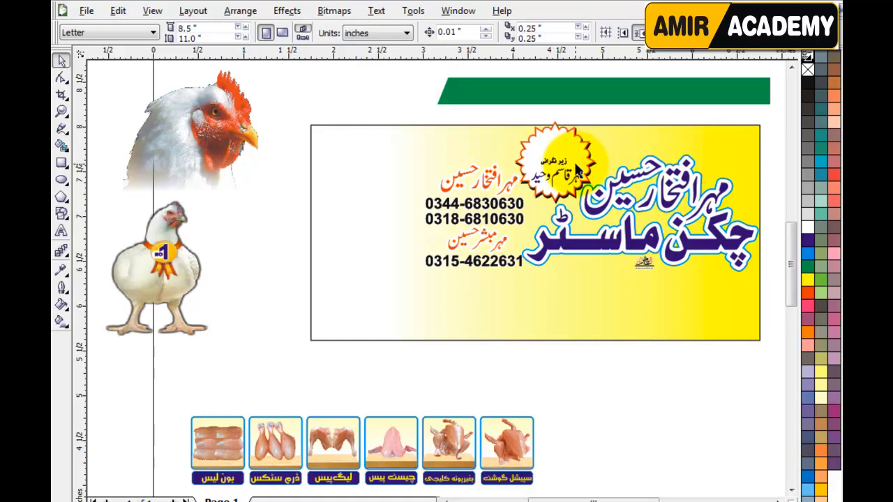
{"action": "left_click_drag", "start_coordinate": [556, 162], "coordinate": [414, 96]}
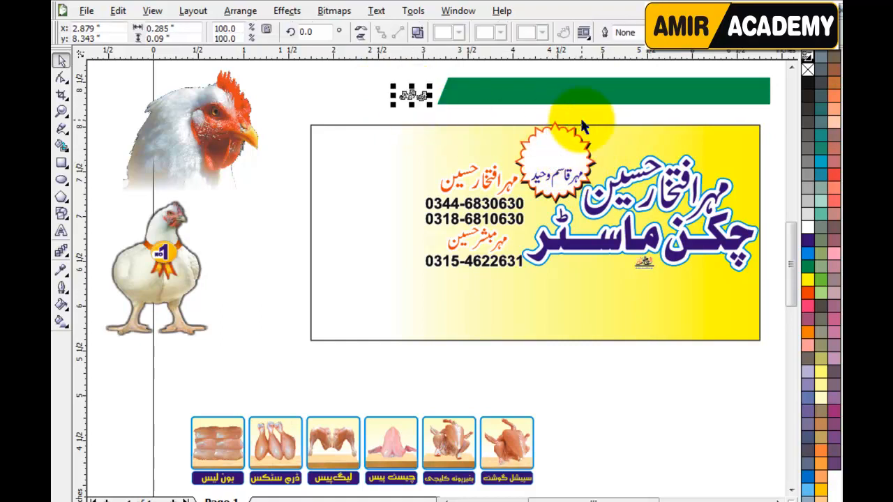
{"action": "left_click", "coordinate": [564, 172]}
{"action": "key", "text": "Delete"}
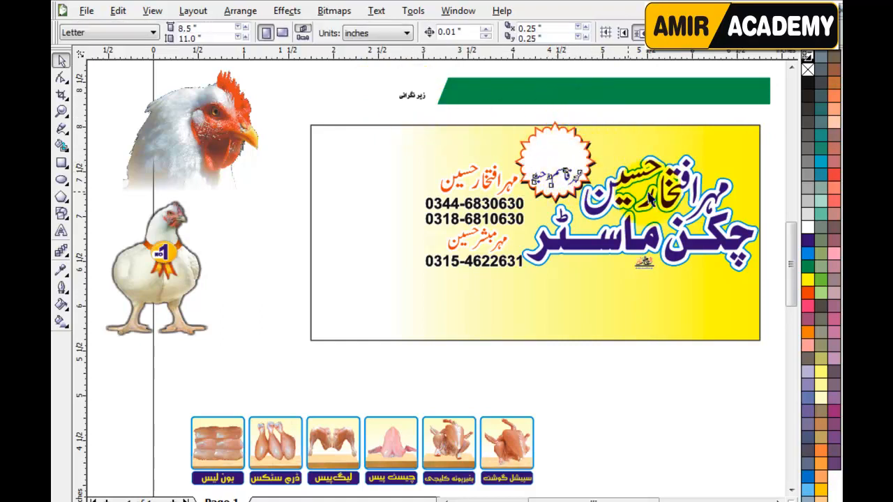
Step: Move the purple title and contour below, and the contacts and starburst beside the chicken
{"action": "left_click_drag", "start_coordinate": [669, 197], "coordinate": [688, 357]}
{"action": "left_click_drag", "start_coordinate": [688, 241], "coordinate": [695, 415]}
{"action": "left_click", "coordinate": [654, 104]}
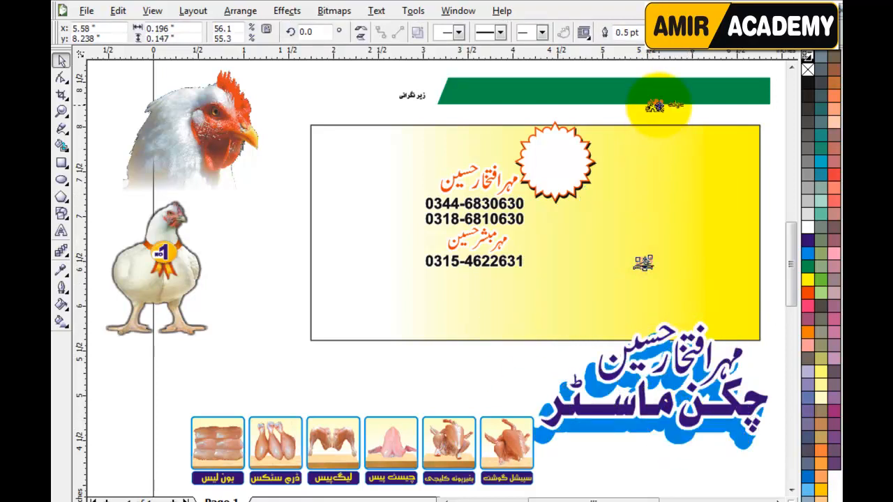
{"action": "left_click_drag", "start_coordinate": [353, 113], "coordinate": [541, 280]}
{"action": "left_click_drag", "start_coordinate": [445, 215], "coordinate": [209, 337]}
{"action": "left_click_drag", "start_coordinate": [489, 112], "coordinate": [619, 241]}
{"action": "left_click_drag", "start_coordinate": [596, 165], "coordinate": [295, 221]}
{"action": "left_click", "coordinate": [382, 370]}
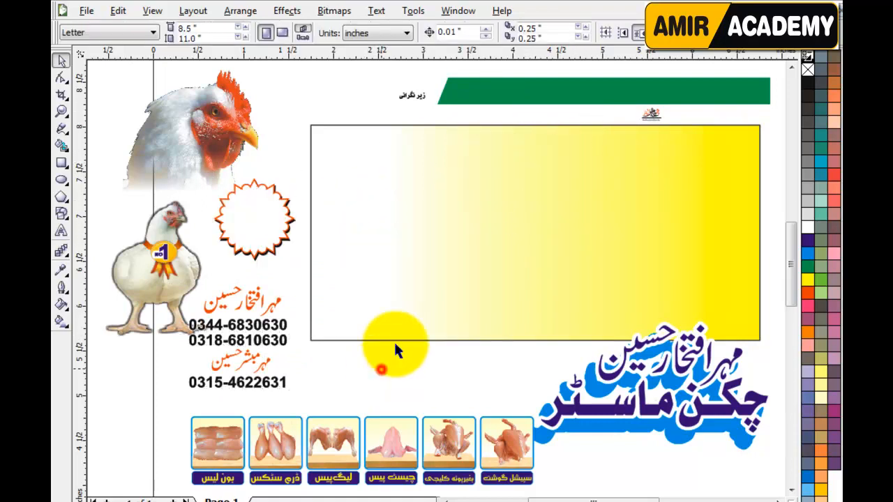
{"action": "left_click", "coordinate": [451, 257]}
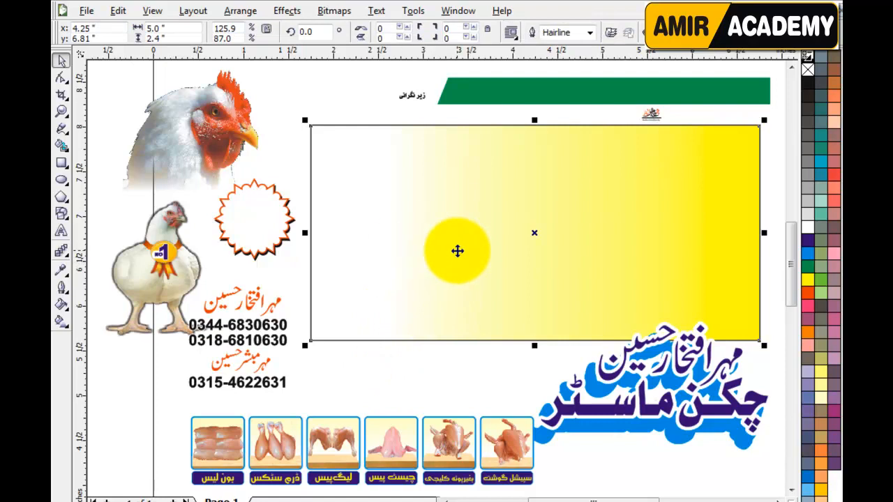
Step: Delete the gradient panel and draw a new 5.0 by 2.4 inch rectangle in its place
{"action": "key", "text": "Delete"}
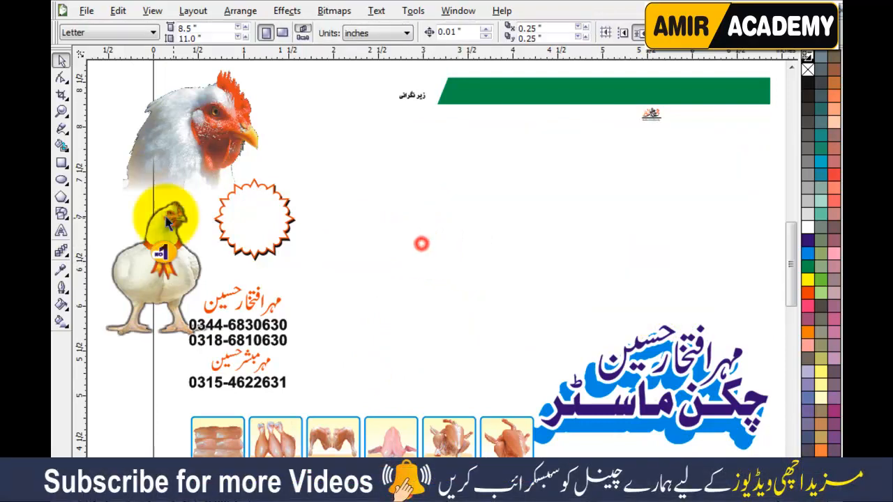
{"action": "left_click", "coordinate": [62, 163]}
{"action": "left_click_drag", "start_coordinate": [361, 149], "coordinate": [670, 305]}
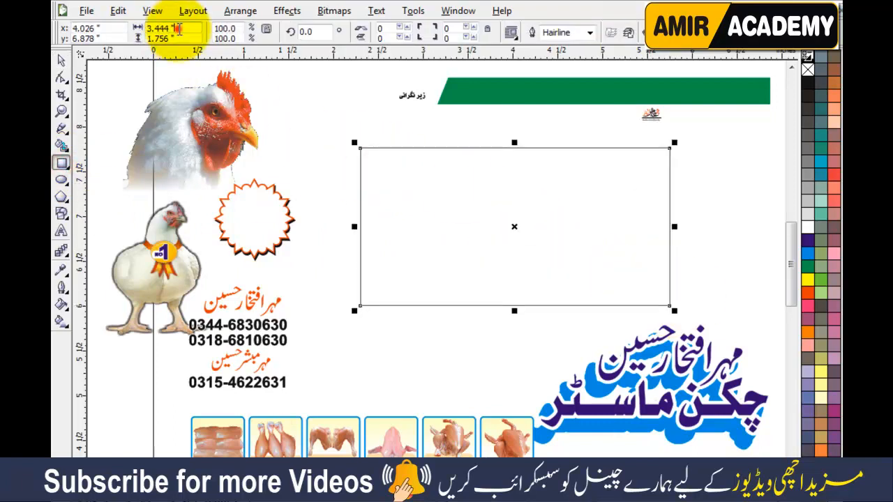
{"action": "left_click", "coordinate": [157, 27]}
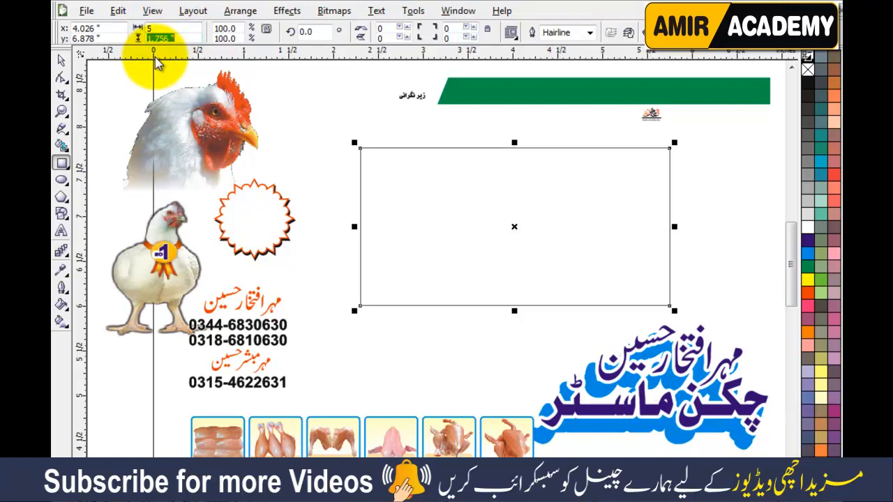
{"action": "type", "text": "2.4"}
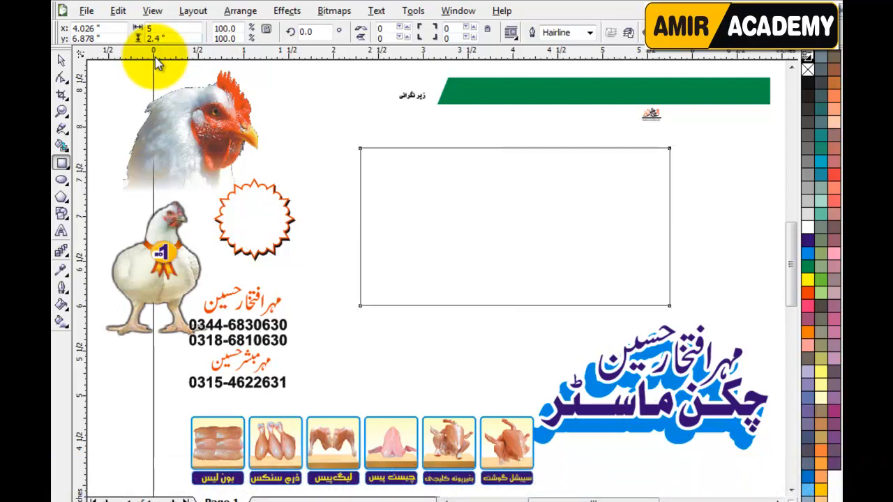
{"action": "key", "text": "Return"}
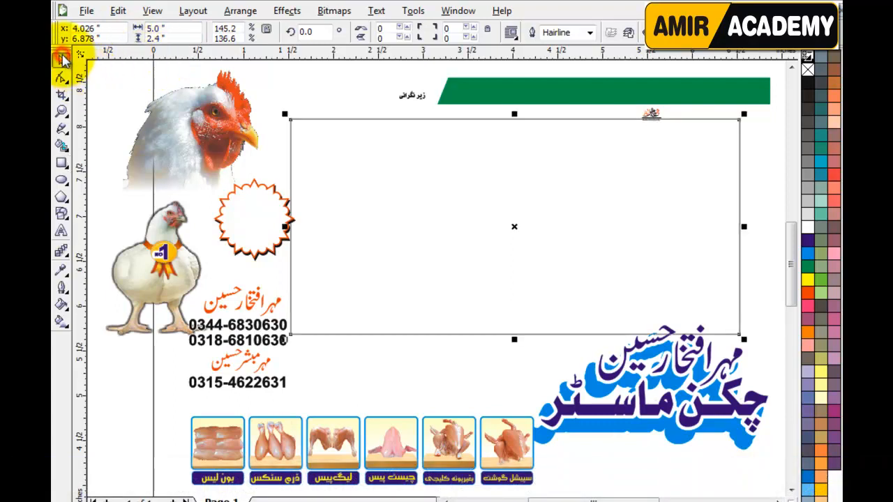
Step: Shift the new rectangle slightly right and fill it solid yellow
{"action": "left_click", "coordinate": [61, 59]}
{"action": "left_click_drag", "start_coordinate": [522, 219], "coordinate": [535, 238]}
{"action": "left_click", "coordinate": [405, 360]}
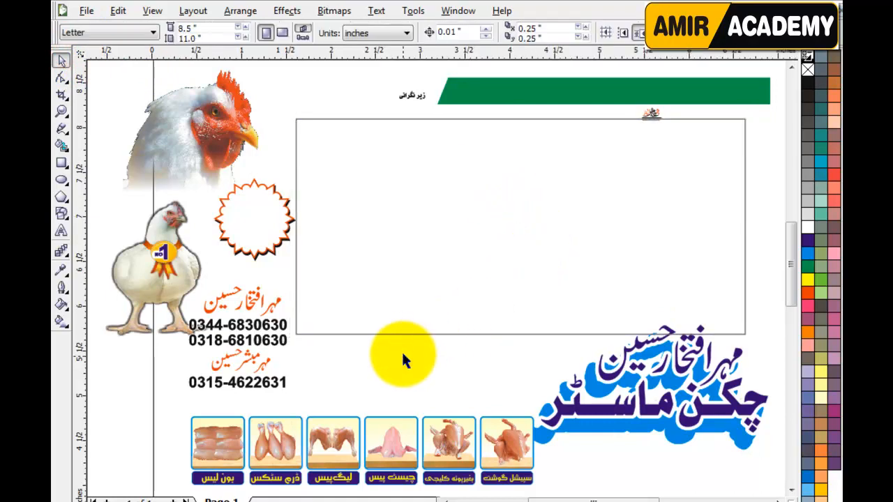
{"action": "left_click", "coordinate": [528, 199]}
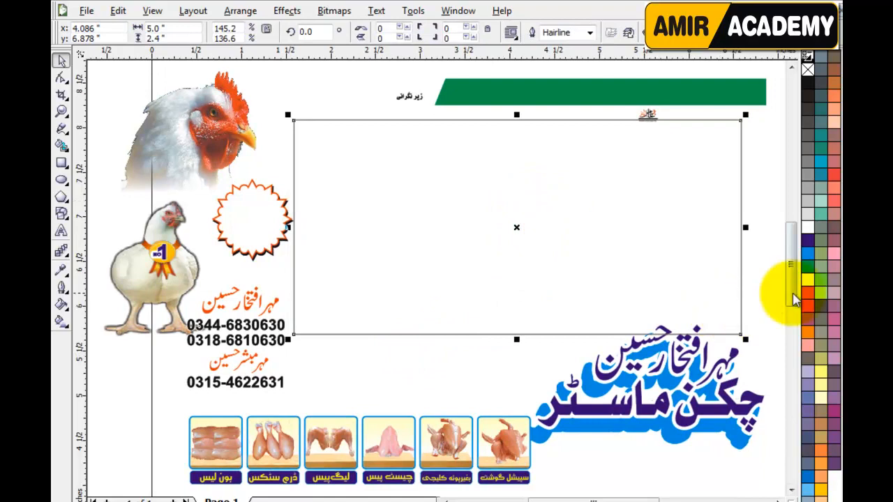
{"action": "left_click", "coordinate": [807, 282]}
{"action": "left_click", "coordinate": [408, 367]}
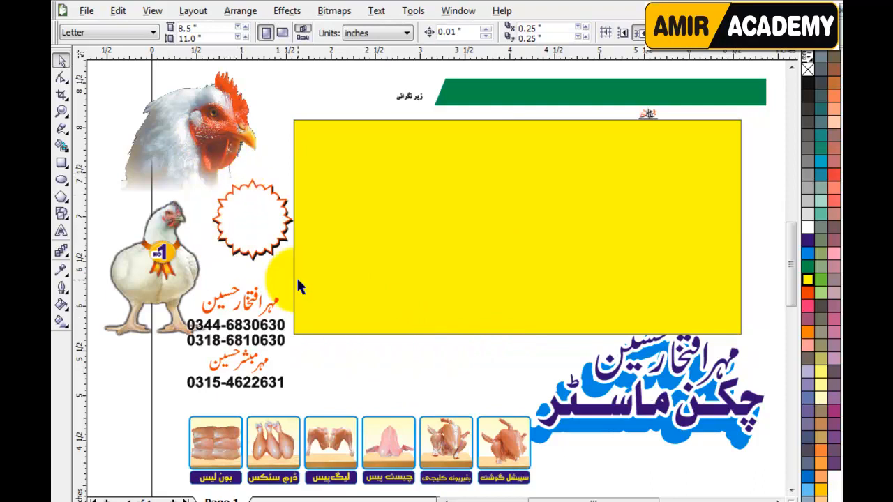
Step: Place the chicken-head photo at the yellow panel's top-left, nudged into position
{"action": "left_click", "coordinate": [514, 292]}
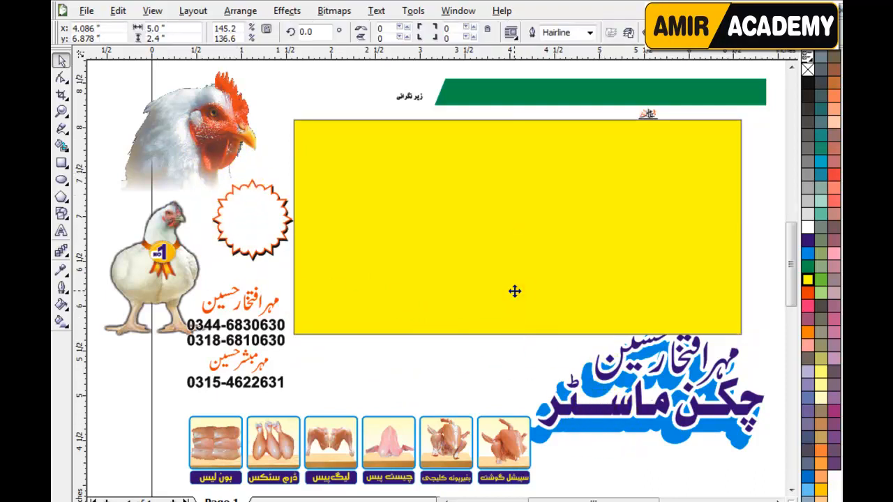
{"action": "left_click", "coordinate": [431, 370]}
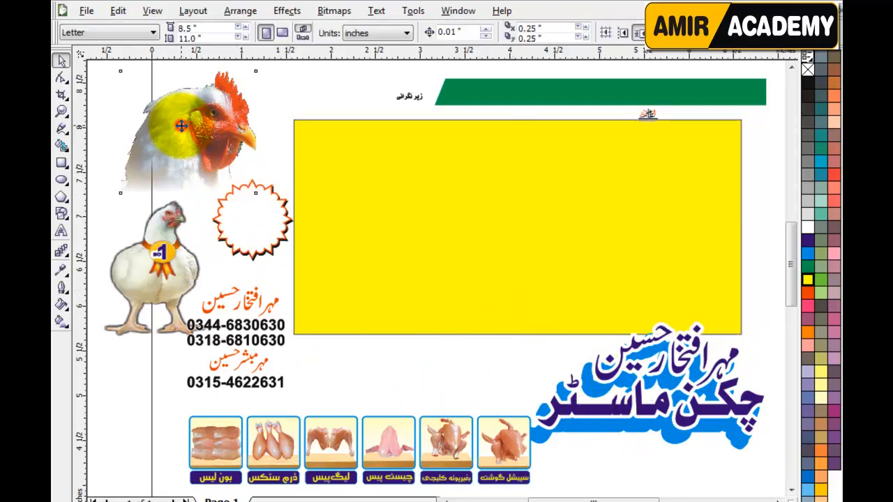
{"action": "left_click", "coordinate": [181, 125]}
{"action": "left_click_drag", "start_coordinate": [177, 115], "coordinate": [360, 157]}
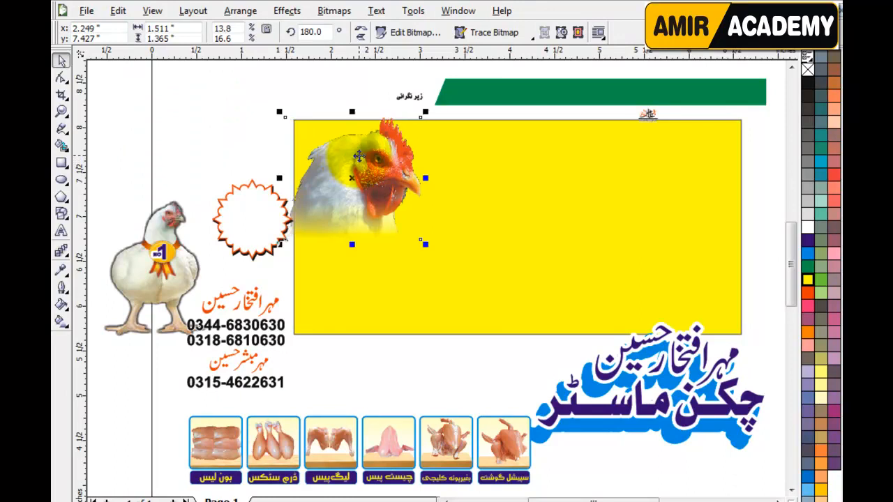
{"action": "key", "text": "Up"}
{"action": "key", "text": "Up"}
{"action": "key", "text": "Up"}
{"action": "key", "text": "Up"}
{"action": "key", "text": "Up"}
{"action": "key", "text": "Up"}
{"action": "key", "text": "Up"}
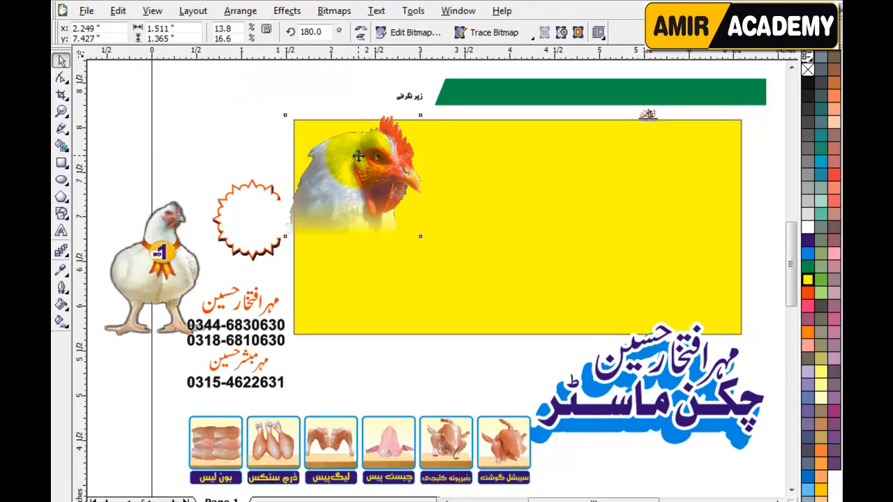
{"action": "key", "text": "Up"}
{"action": "key", "text": "Right"}
{"action": "key", "text": "Right"}
{"action": "key", "text": "Right"}
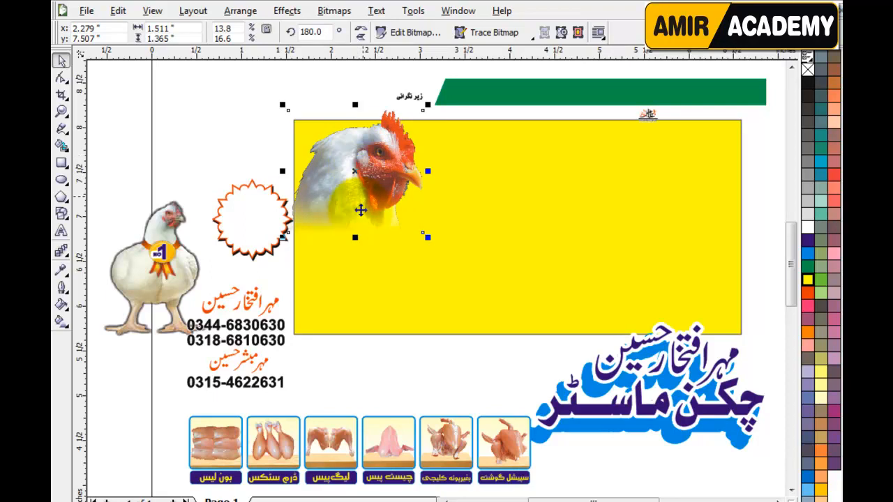
Step: Move the standing chicken onto the panel and resize it to about 1.08 × 1.43 inches
{"action": "left_click_drag", "start_coordinate": [147, 263], "coordinate": [339, 260]}
{"action": "scroll", "coordinate": [339, 261], "scroll_direction": "up", "scroll_amount": 1}
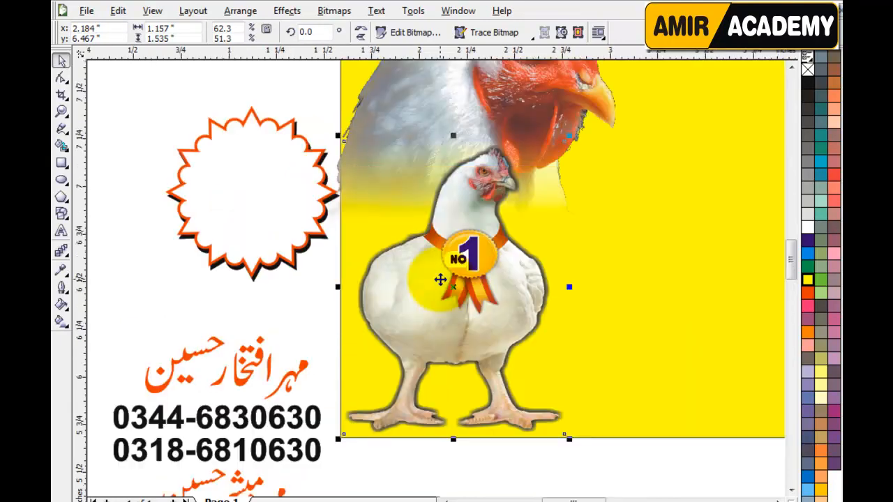
{"action": "left_click_drag", "start_coordinate": [571, 137], "coordinate": [563, 148]}
{"action": "left_click_drag", "start_coordinate": [467, 235], "coordinate": [464, 247]}
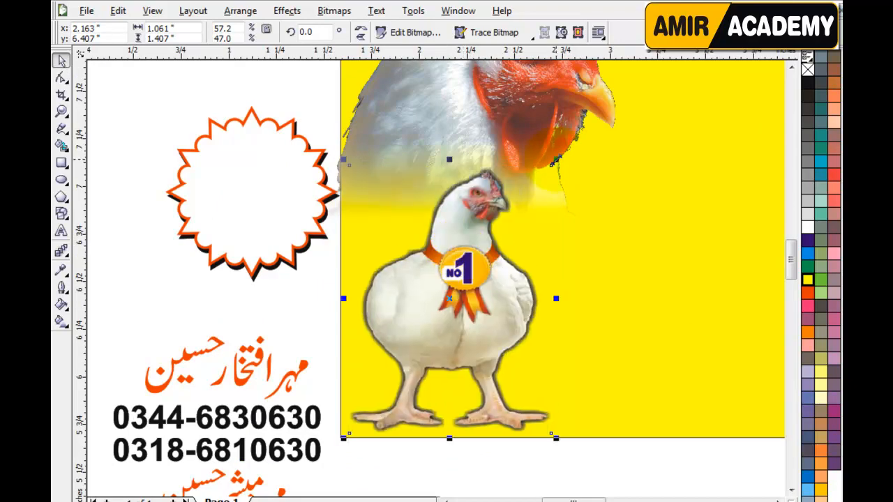
{"action": "left_click_drag", "start_coordinate": [556, 159], "coordinate": [558, 155]}
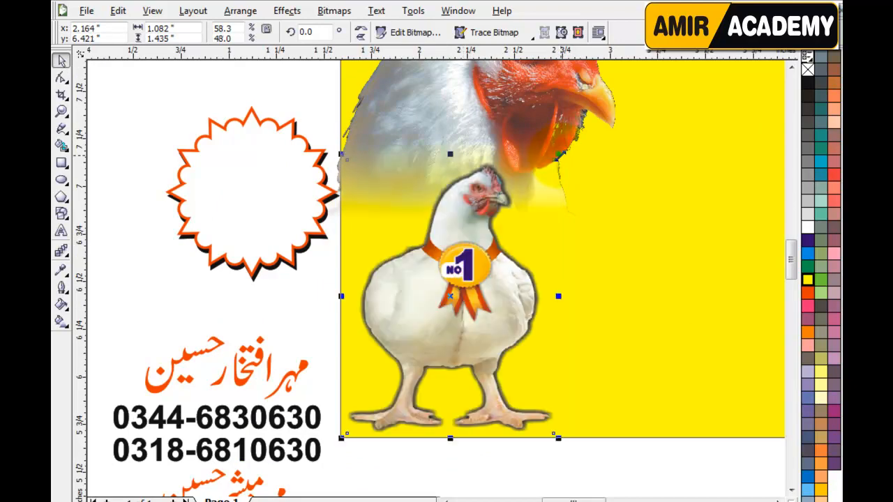
{"action": "key", "text": "F4"}
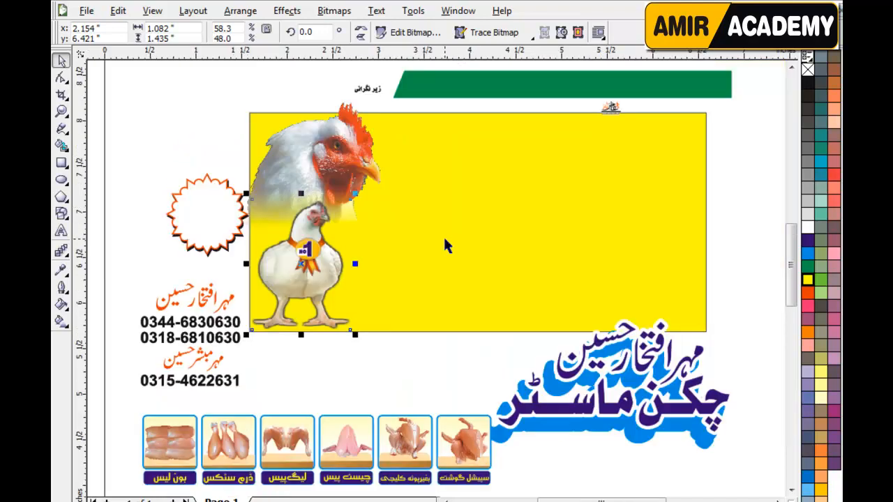
{"action": "left_click", "coordinate": [325, 152]}
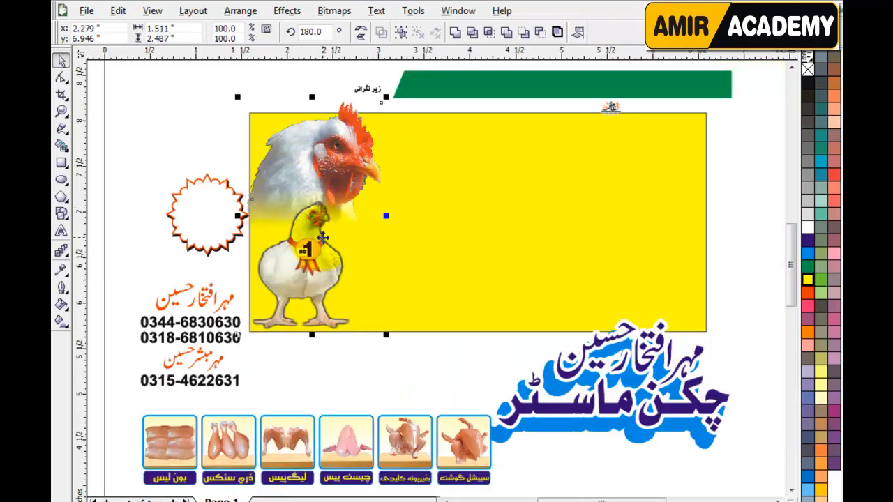
{"action": "left_click_drag", "start_coordinate": [317, 277], "coordinate": [315, 199]}
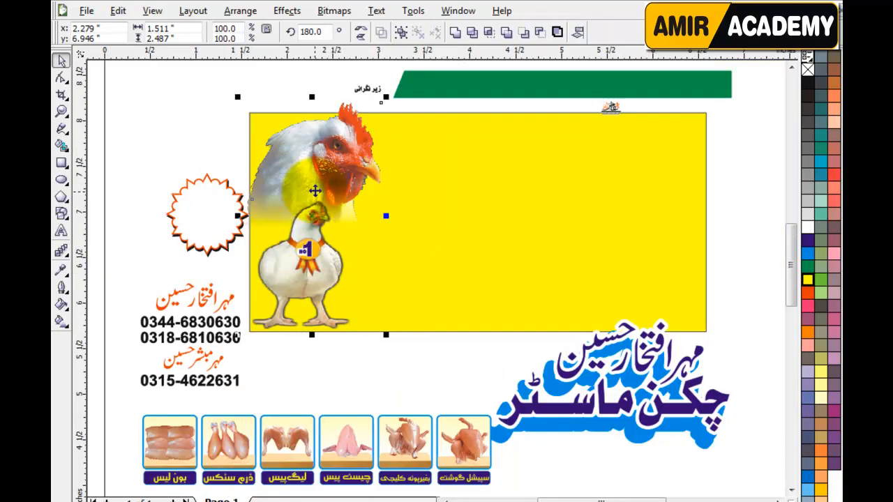
{"action": "left_click", "coordinate": [286, 12]}
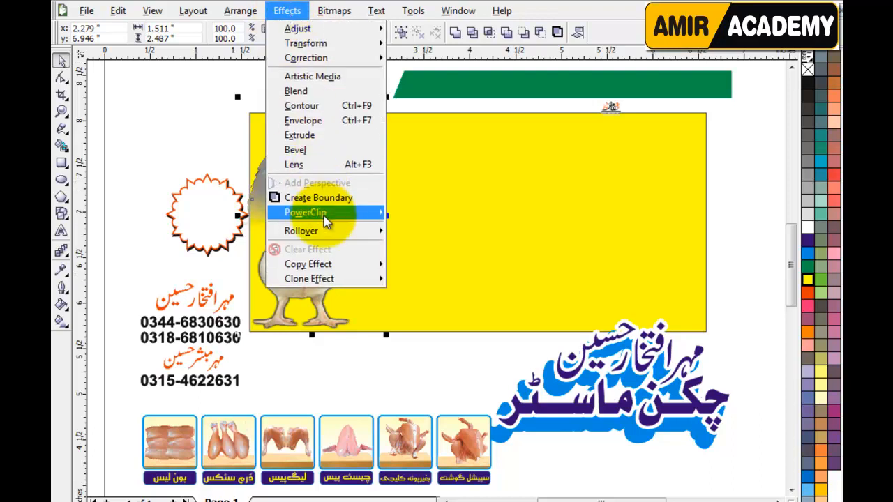
{"action": "mouse_move", "coordinate": [354, 217]}
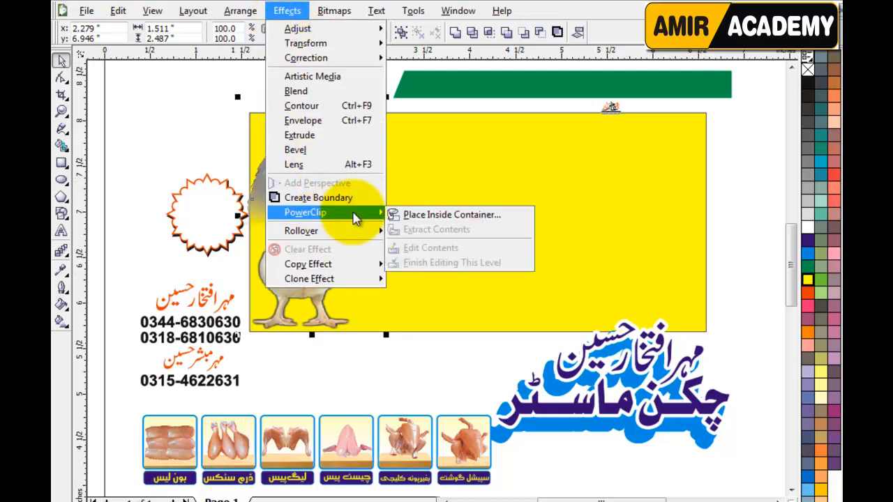
{"action": "left_click", "coordinate": [453, 221]}
{"action": "left_click", "coordinate": [504, 203]}
{"action": "left_click", "coordinate": [196, 138]}
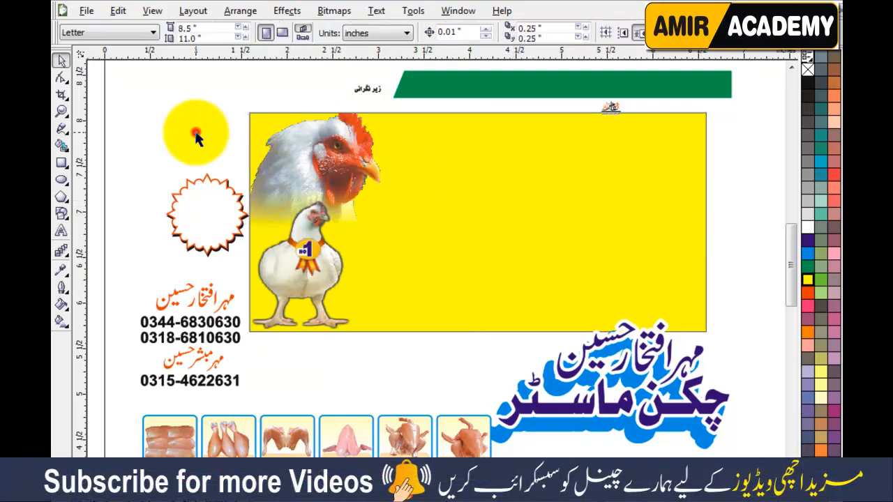
{"action": "left_click", "coordinate": [321, 300]}
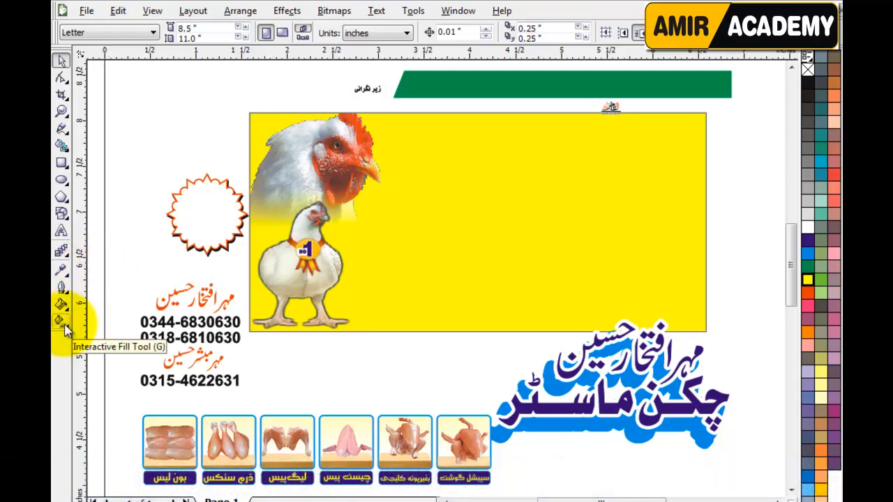
Step: Apply a linear fountain fill from white at left to yellow at right, widening the white area
{"action": "left_click", "coordinate": [63, 323]}
{"action": "left_click", "coordinate": [697, 233]}
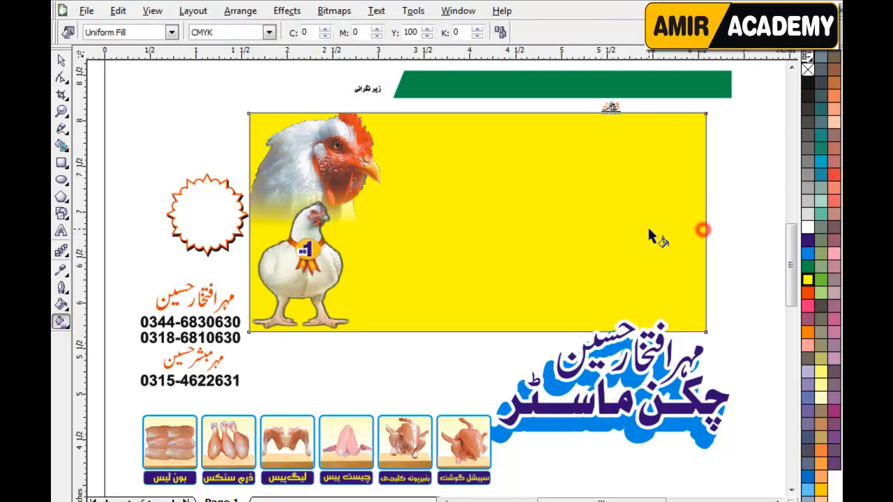
{"action": "left_click_drag", "start_coordinate": [705, 225], "coordinate": [341, 225]}
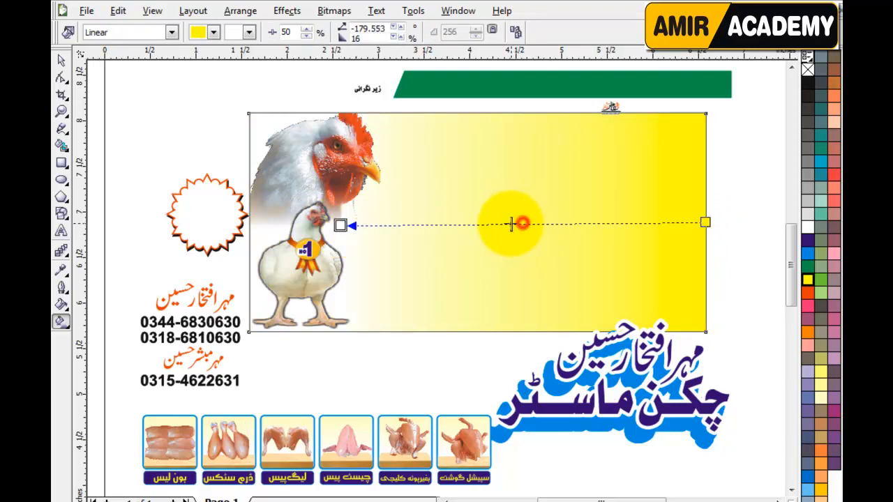
{"action": "left_click_drag", "start_coordinate": [519, 223], "coordinate": [467, 224]}
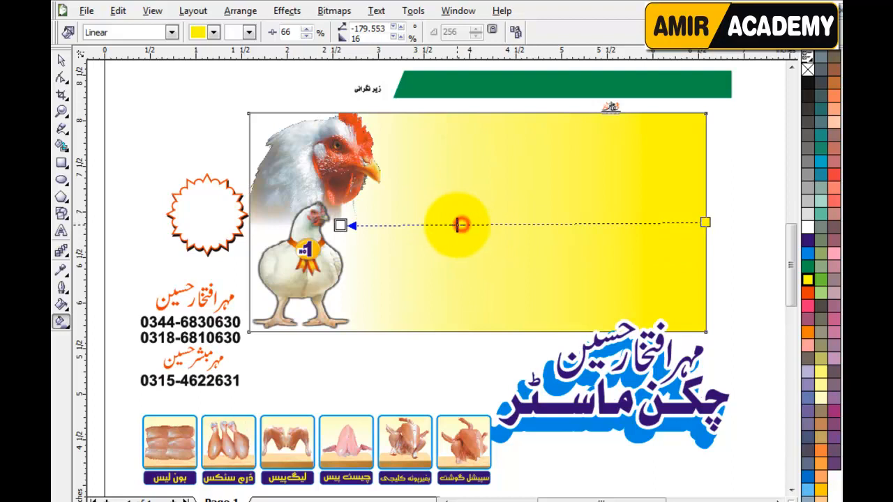
{"action": "left_click_drag", "start_coordinate": [456, 223], "coordinate": [458, 224]}
{"action": "left_click", "coordinate": [61, 60]}
{"action": "left_click", "coordinate": [140, 139]}
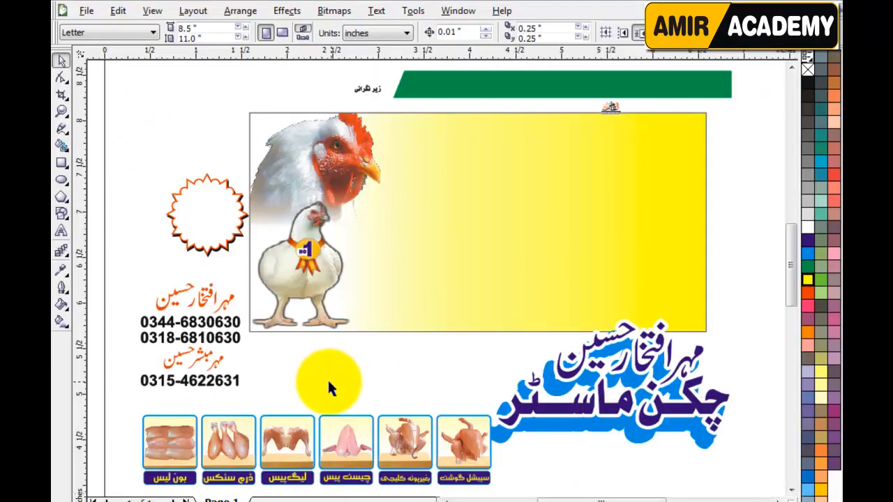
Step: Paste the InPage Urdu text, scale it down and move it onto the panel's right side
{"action": "left_click", "coordinate": [180, 150]}
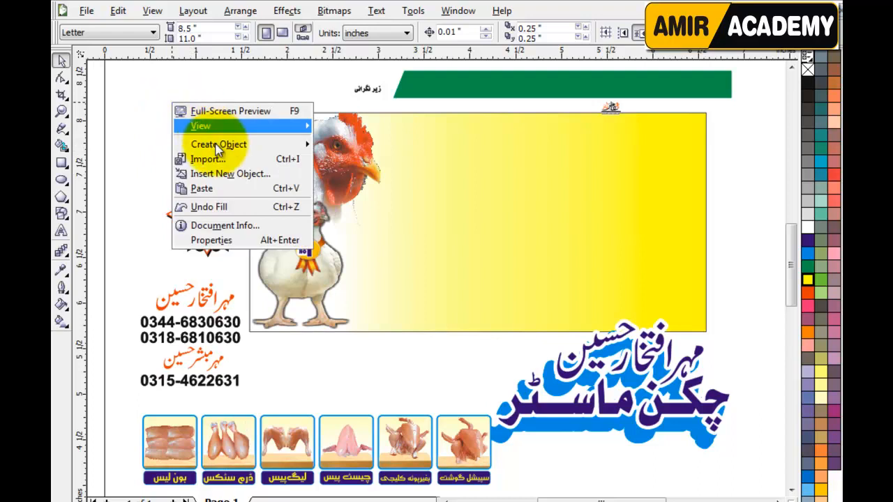
{"action": "left_click", "coordinate": [215, 189]}
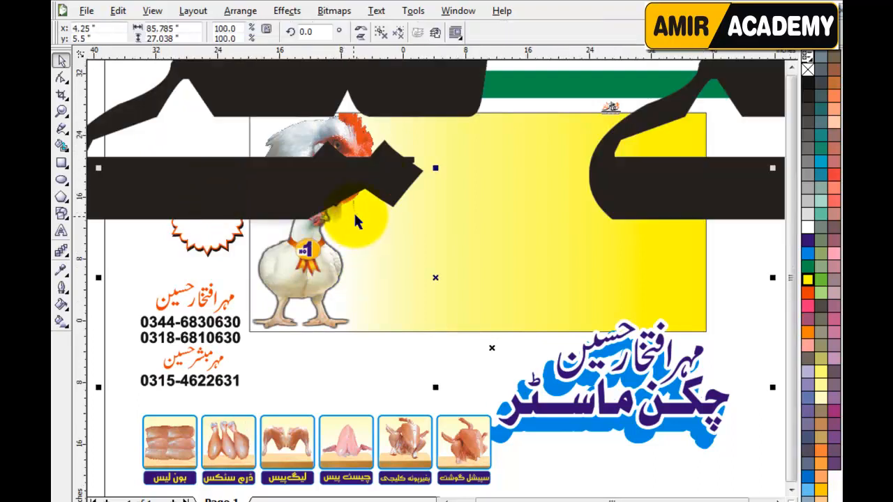
{"action": "key", "text": "shift+F2"}
{"action": "left_click_drag", "start_coordinate": [770, 168], "coordinate": [468, 247]}
{"action": "key", "text": "F4"}
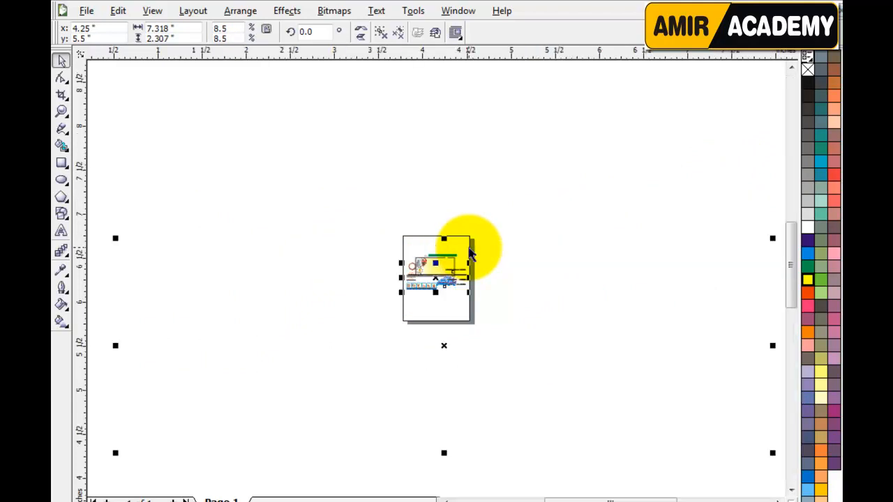
{"action": "left_click_drag", "start_coordinate": [773, 238], "coordinate": [585, 285]}
{"action": "left_click_drag", "start_coordinate": [484, 338], "coordinate": [523, 214]}
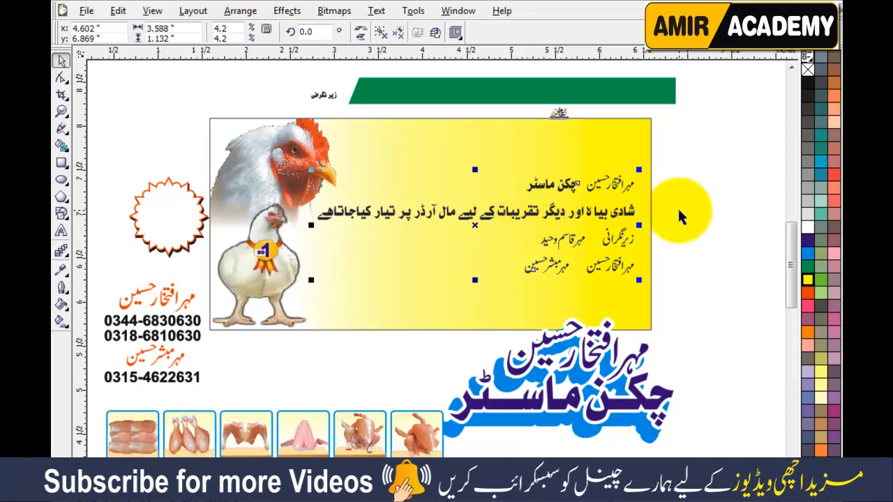
{"action": "left_click", "coordinate": [677, 209]}
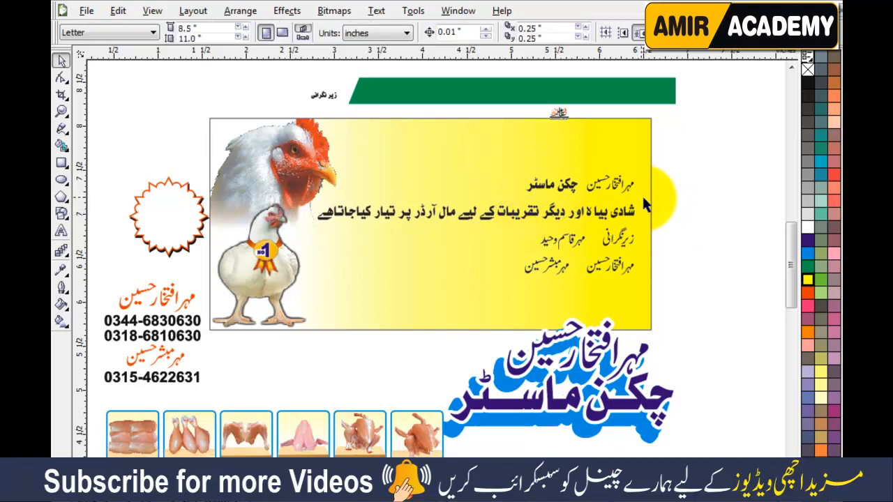
{"action": "left_click", "coordinate": [660, 195]}
{"action": "left_click_drag", "start_coordinate": [661, 196], "coordinate": [305, 222]}
{"action": "left_click", "coordinate": [490, 222]}
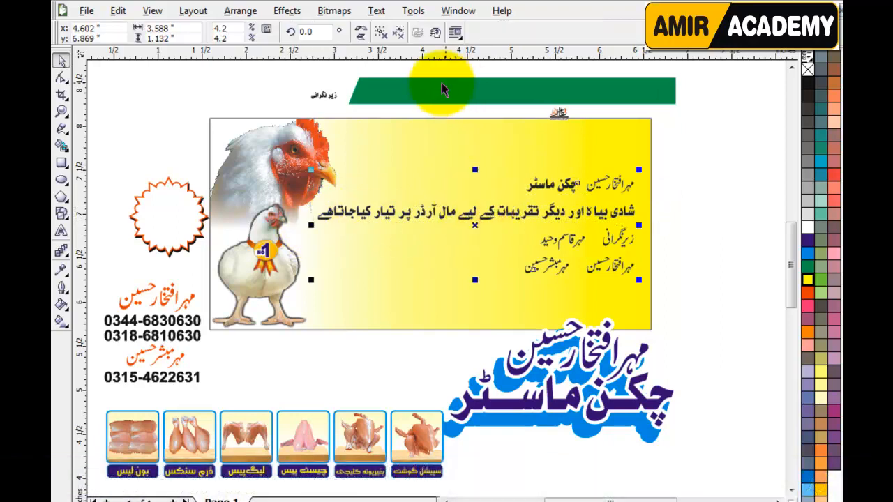
Step: Zoom in on the catering line and nudge its first words left to close the gap
{"action": "left_click", "coordinate": [380, 32]}
{"action": "left_click", "coordinate": [668, 203]}
{"action": "key", "text": "z"}
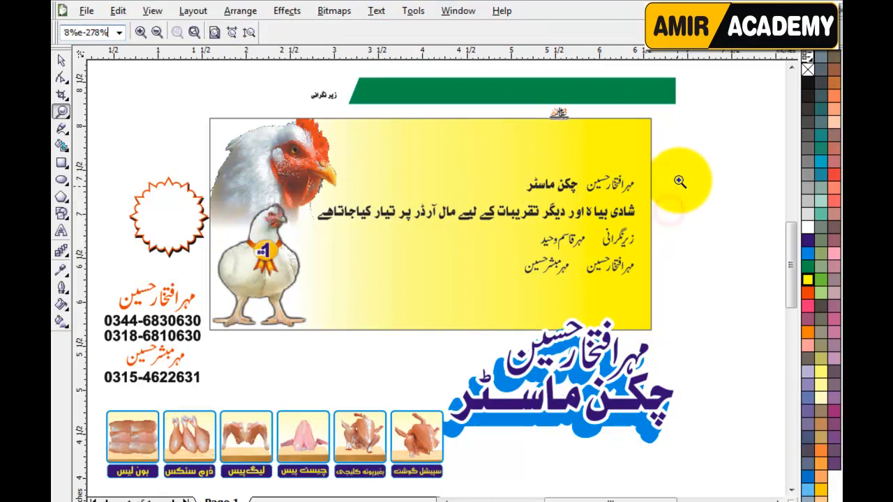
{"action": "left_click_drag", "start_coordinate": [307, 191], "coordinate": [668, 234]}
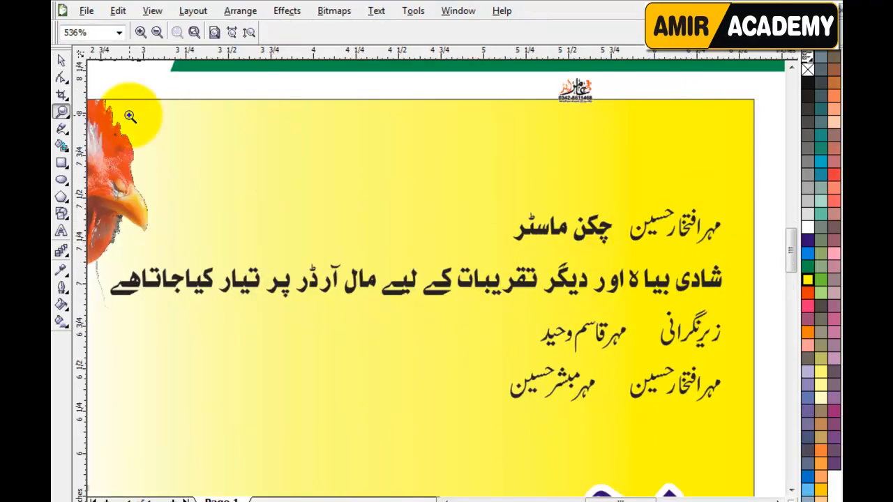
{"action": "left_click", "coordinate": [62, 61]}
{"action": "left_click_drag", "start_coordinate": [760, 255], "coordinate": [624, 301]}
{"action": "left_click", "coordinate": [767, 237]}
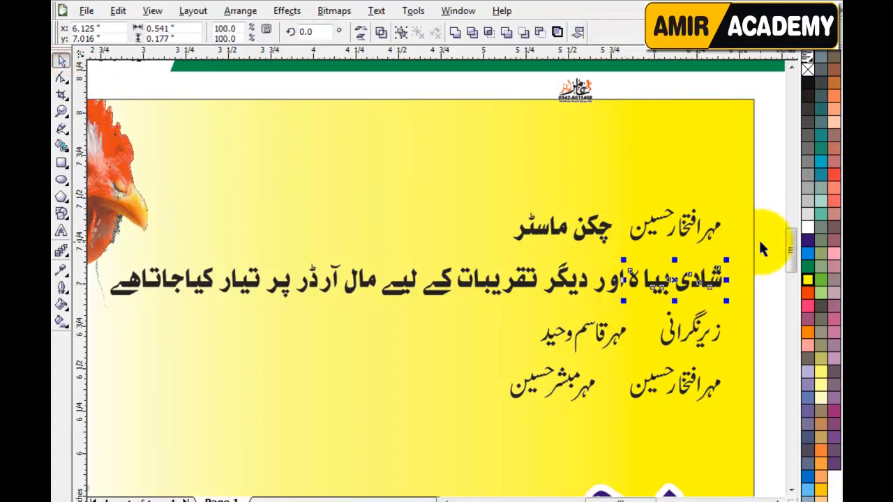
{"action": "left_click_drag", "start_coordinate": [691, 292], "coordinate": [590, 312]}
{"action": "key", "text": "Left"}
{"action": "key", "text": "Left"}
{"action": "key", "text": "Left"}
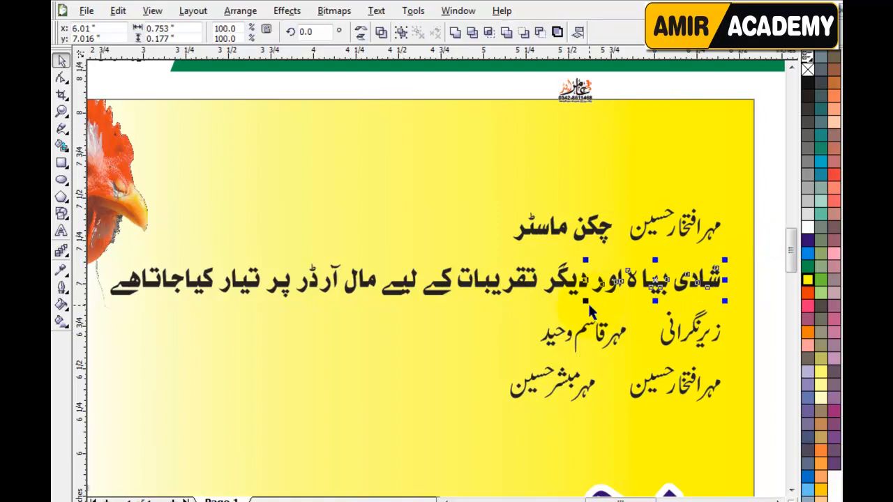
Step: Nudge successive runs of the catering line left to tighten the word spacing, including before مال
{"action": "left_click_drag", "start_coordinate": [769, 242], "coordinate": [541, 303]}
{"action": "key", "text": "Left"}
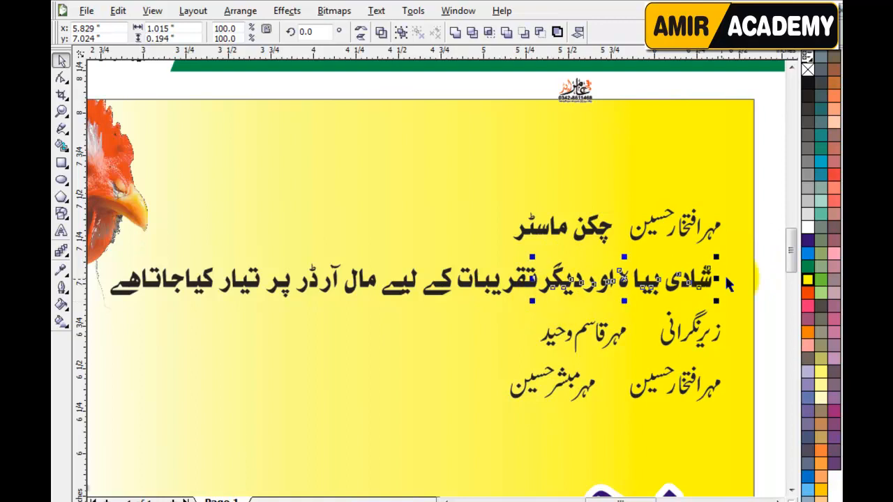
{"action": "key", "text": "Left"}
{"action": "left_click_drag", "start_coordinate": [763, 248], "coordinate": [424, 309]}
{"action": "left_click_drag", "start_coordinate": [784, 235], "coordinate": [377, 306]}
{"action": "key", "text": "Left"}
{"action": "key", "text": "Left"}
{"action": "key", "text": "Left"}
{"action": "left_click_drag", "start_coordinate": [763, 251], "coordinate": [339, 318]}
{"action": "key", "text": "Left"}
{"action": "key", "text": "Left"}
{"action": "key", "text": "Left"}
{"action": "left_click_drag", "start_coordinate": [766, 245], "coordinate": [295, 311]}
{"action": "key", "text": "Left"}
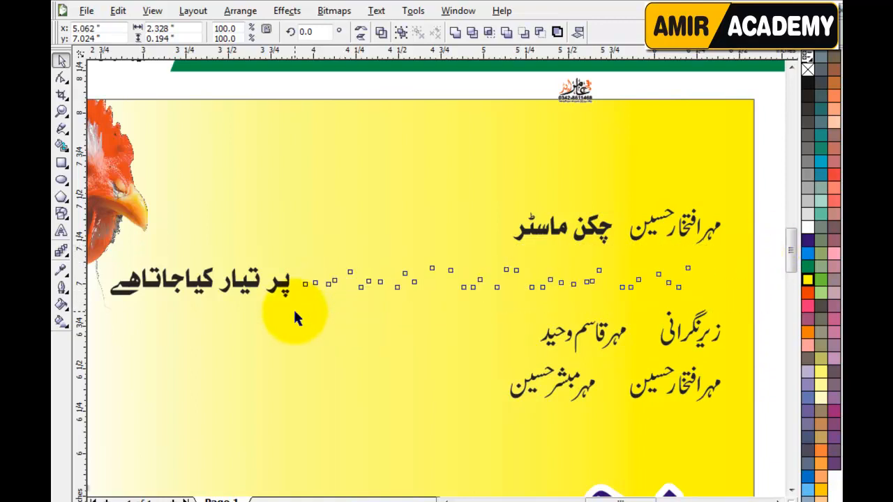
{"action": "left_click_drag", "start_coordinate": [765, 239], "coordinate": [262, 316]}
{"action": "key", "text": "Left"}
{"action": "key", "text": "Left"}
{"action": "key", "text": "Left"}
Step: Weld the whole catering line into one shape and lower the green top bar
{"action": "left_click_drag", "start_coordinate": [757, 244], "coordinate": [240, 301]}
{"action": "left_click_drag", "start_coordinate": [762, 244], "coordinate": [105, 315]}
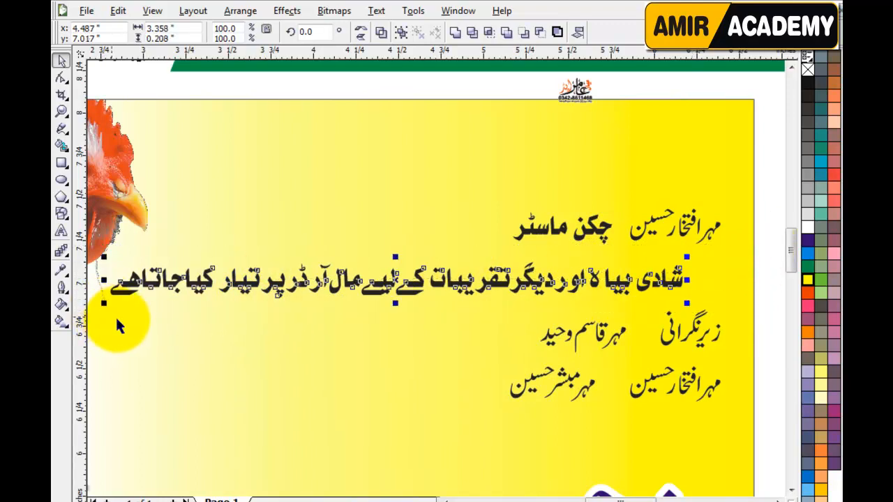
{"action": "left_click", "coordinate": [453, 36]}
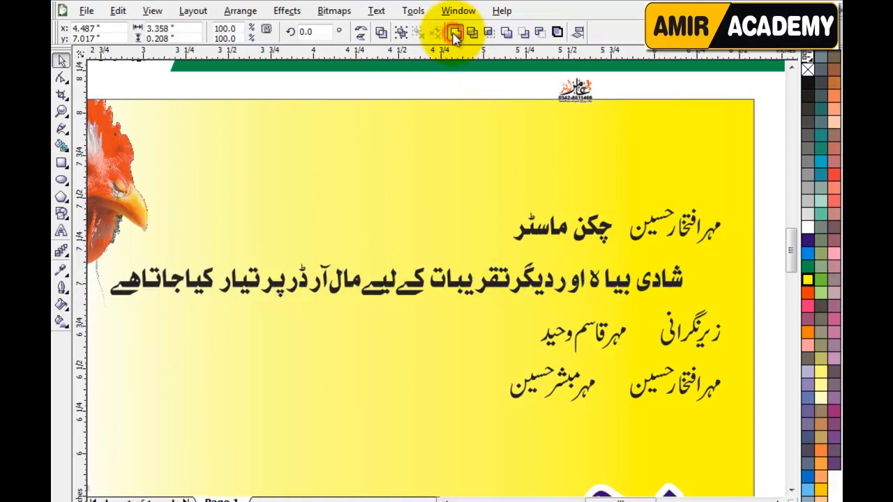
{"action": "left_click", "coordinate": [412, 286]}
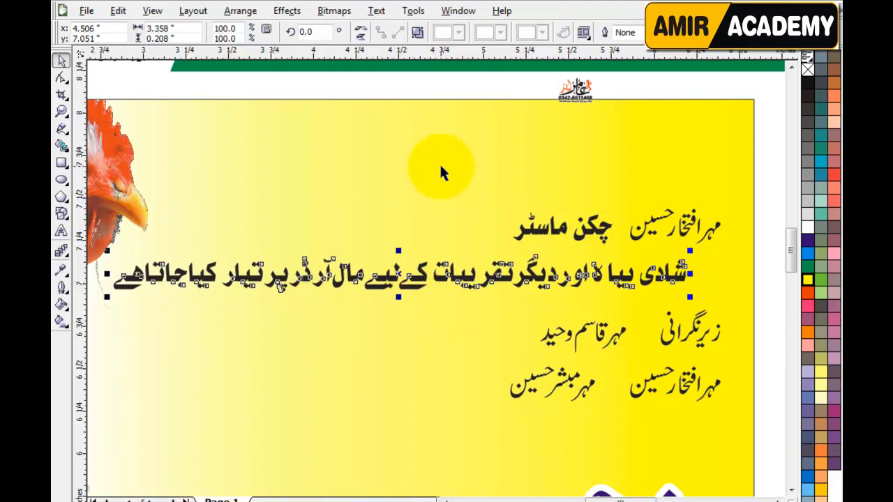
{"action": "left_click_drag", "start_coordinate": [487, 70], "coordinate": [456, 158]}
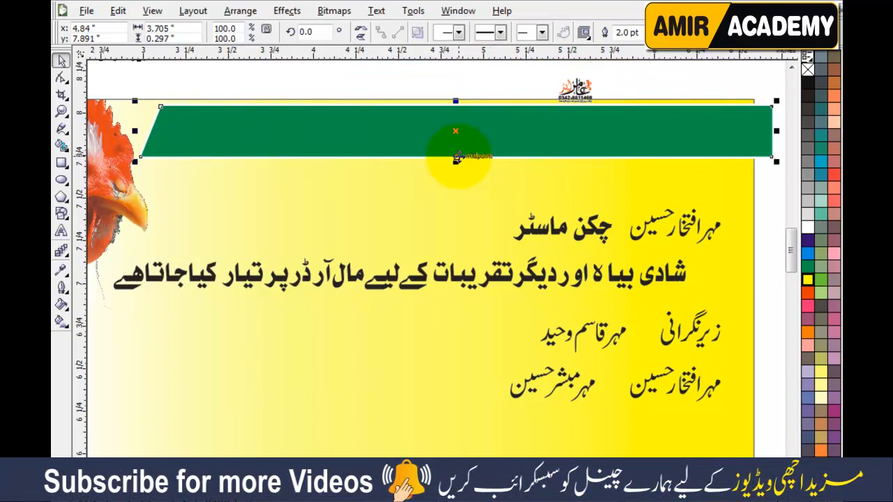
Step: Move the green bar down over the order line
{"action": "left_click", "coordinate": [62, 163]}
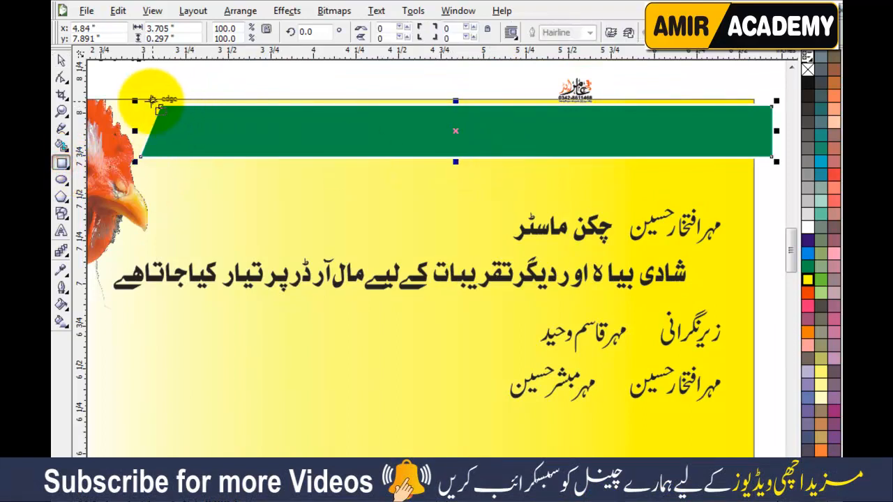
{"action": "left_click", "coordinate": [61, 60]}
{"action": "left_click_drag", "start_coordinate": [199, 132], "coordinate": [230, 273]}
{"action": "left_click", "coordinate": [198, 72]}
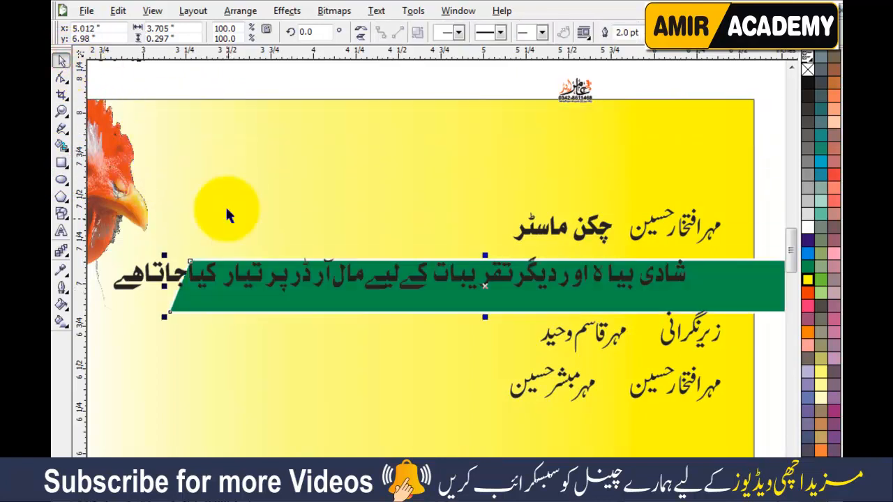
Step: Draw a long thin rectangle across the top of the yellow panel
{"action": "left_click", "coordinate": [61, 163]}
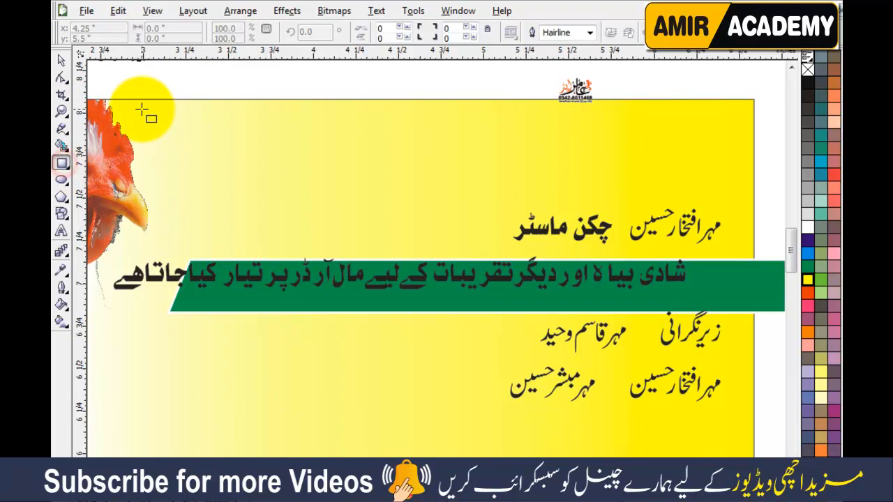
{"action": "left_click_drag", "start_coordinate": [134, 107], "coordinate": [763, 157]}
{"action": "left_click", "coordinate": [61, 60]}
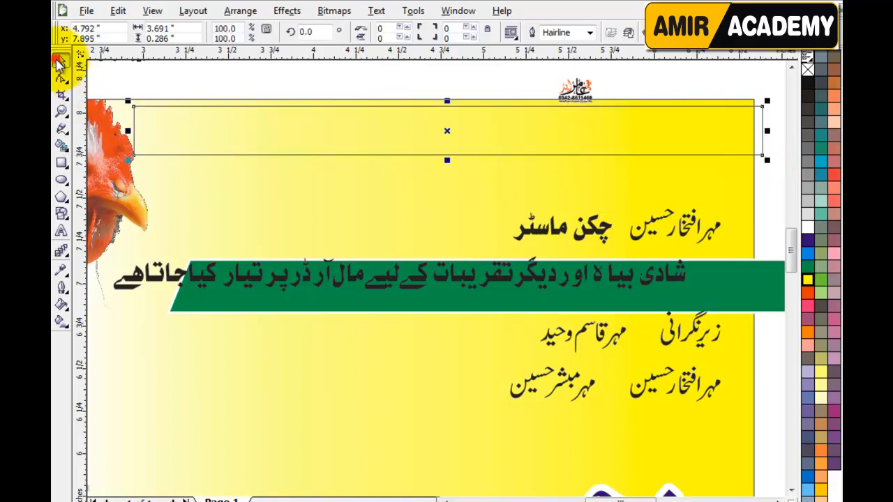
{"action": "key", "text": "Escape"}
{"action": "left_click", "coordinate": [135, 155]}
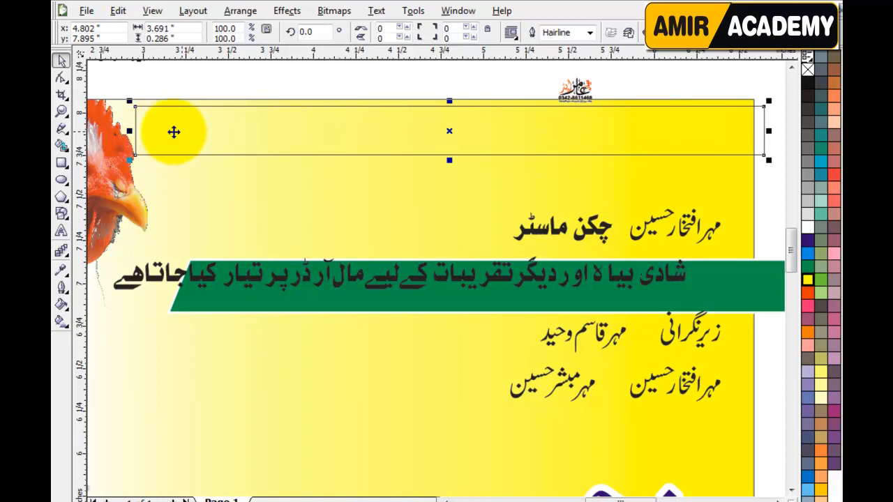
{"action": "left_click", "coordinate": [286, 84]}
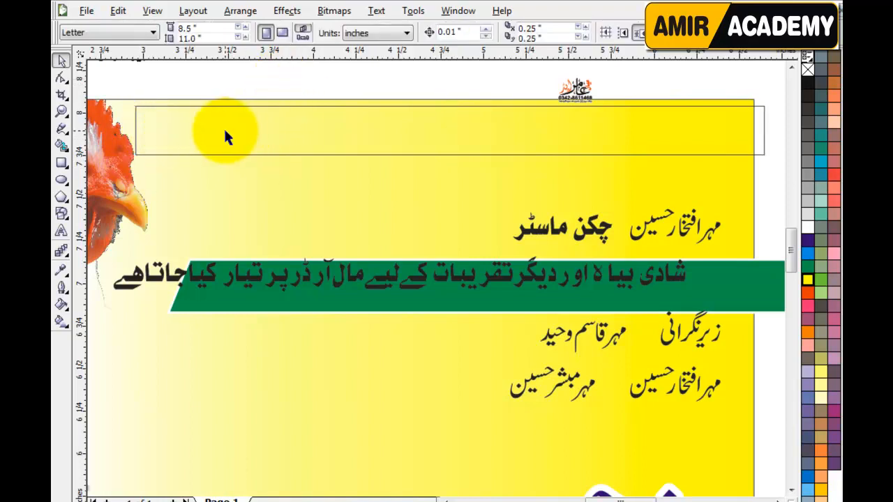
Step: Slant the top rectangle's left end by shifting its top-left node to the right
{"action": "left_click", "coordinate": [175, 133]}
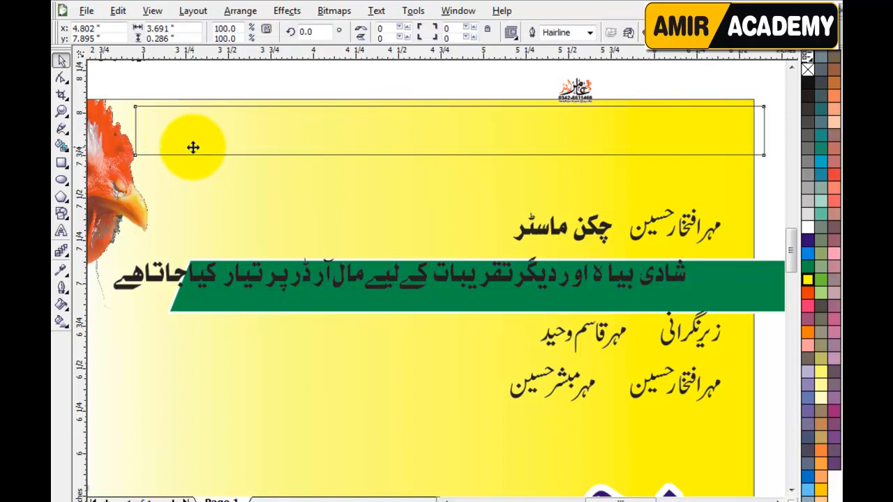
{"action": "left_click", "coordinate": [193, 147]}
{"action": "key", "text": "F10"}
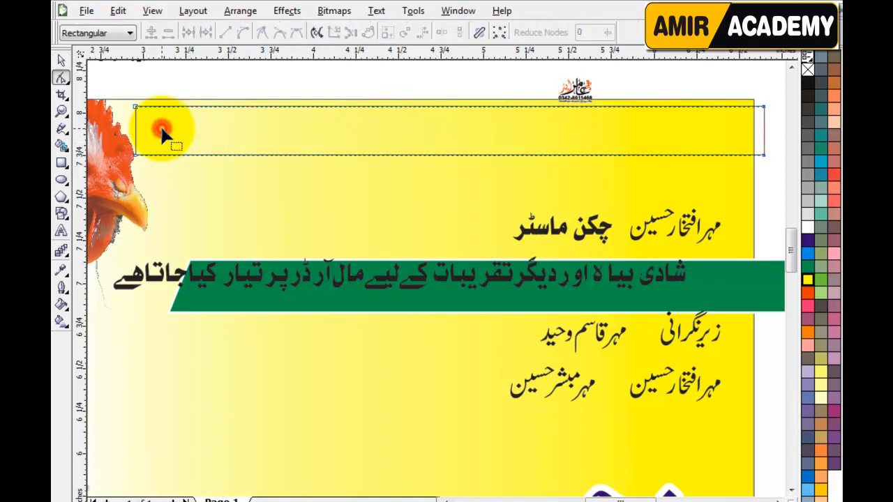
{"action": "left_click_drag", "start_coordinate": [118, 88], "coordinate": [159, 129]}
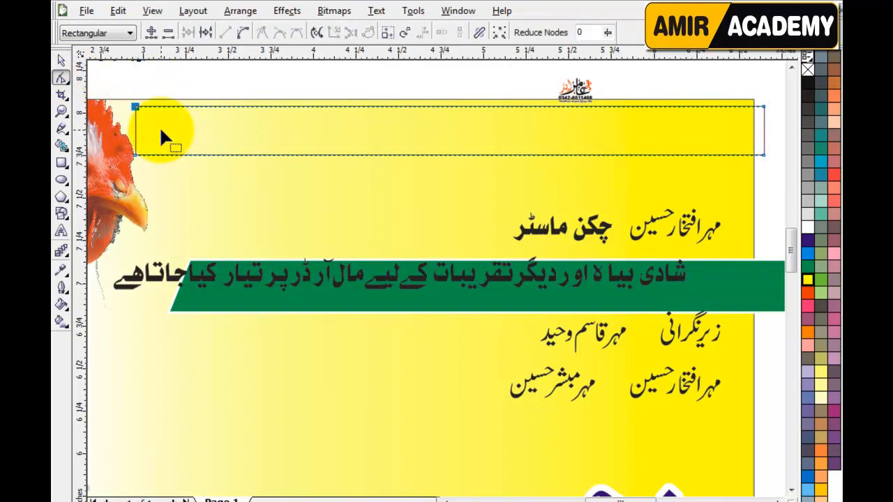
{"action": "key", "text": "Right"}
{"action": "key", "text": "Right"}
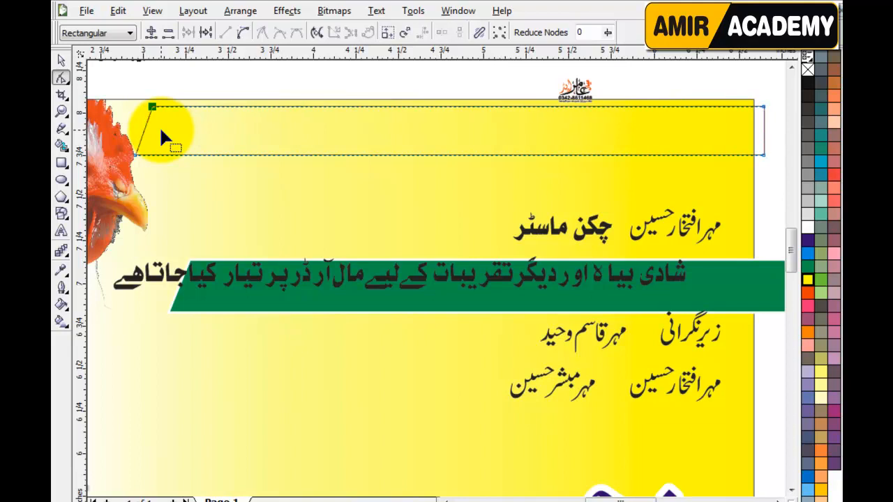
{"action": "key", "text": "Right"}
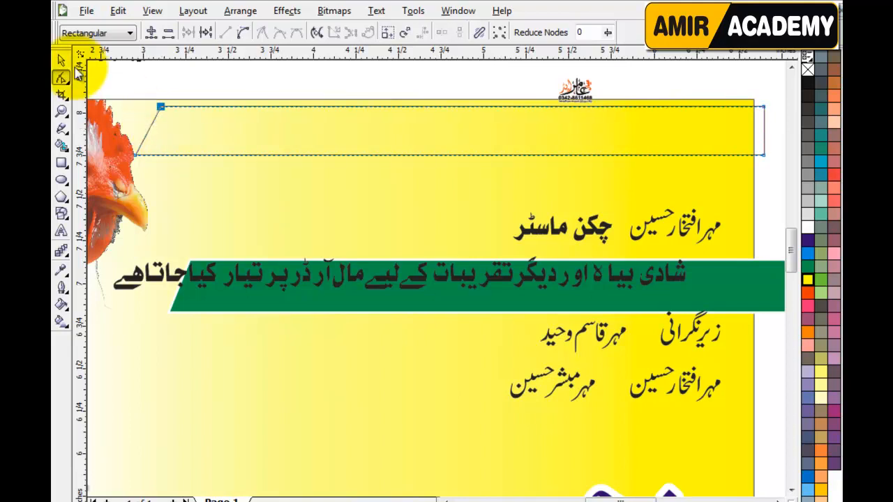
{"action": "left_click", "coordinate": [62, 61]}
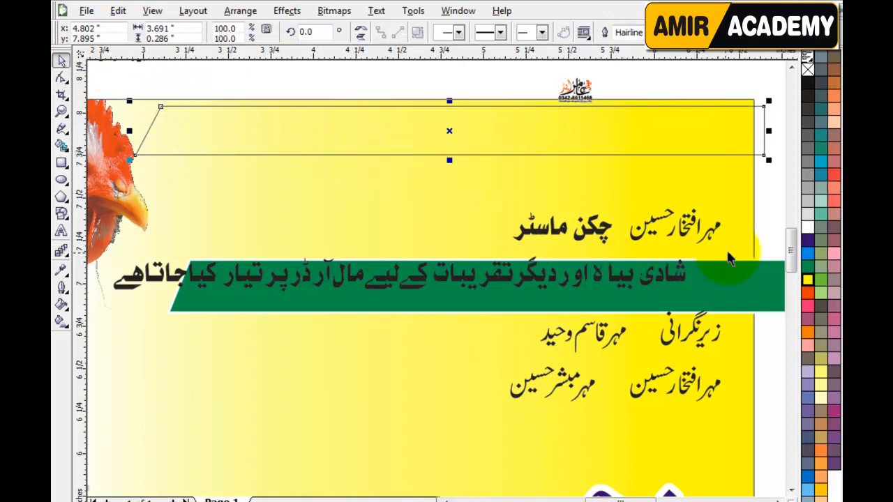
Step: Apply the green palette fill and a 1.0 pt outline width to the slanted top strip
{"action": "left_click", "coordinate": [808, 268]}
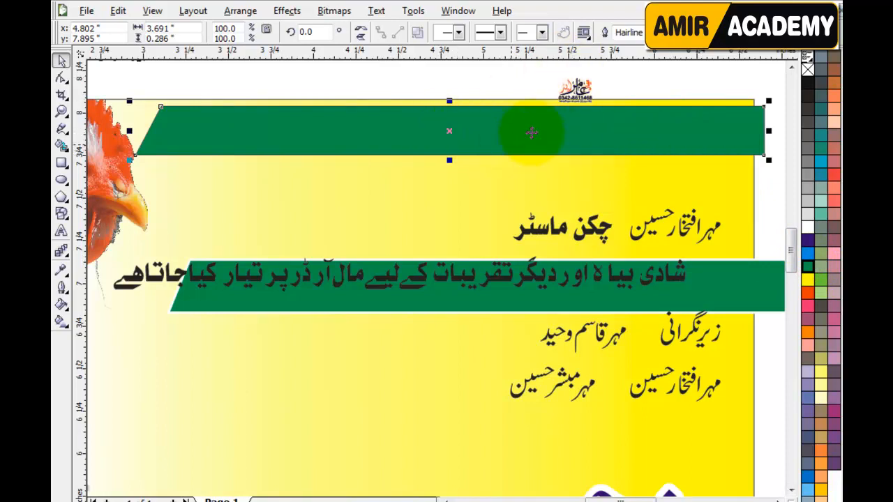
{"action": "left_click", "coordinate": [641, 32]}
{"action": "left_click", "coordinate": [635, 80]}
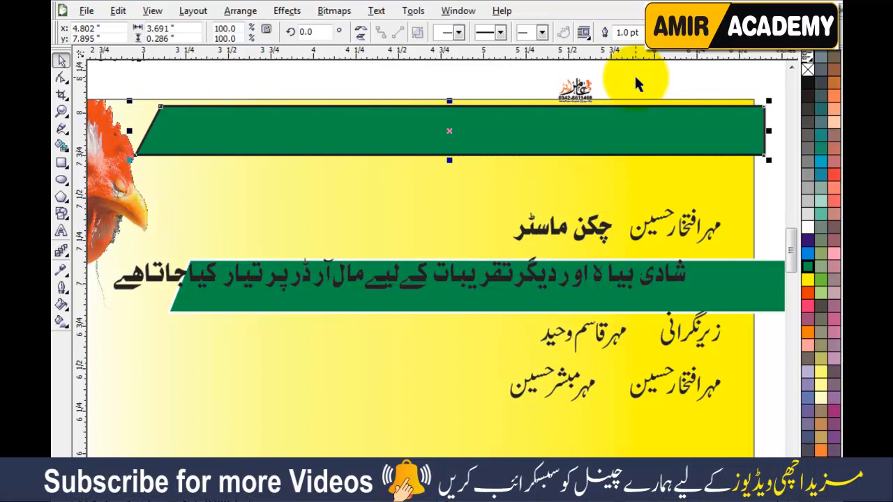
Step: Set the strip's outline to round corners and caps, behind fill, scaling with the image
{"action": "key", "text": "F12"}
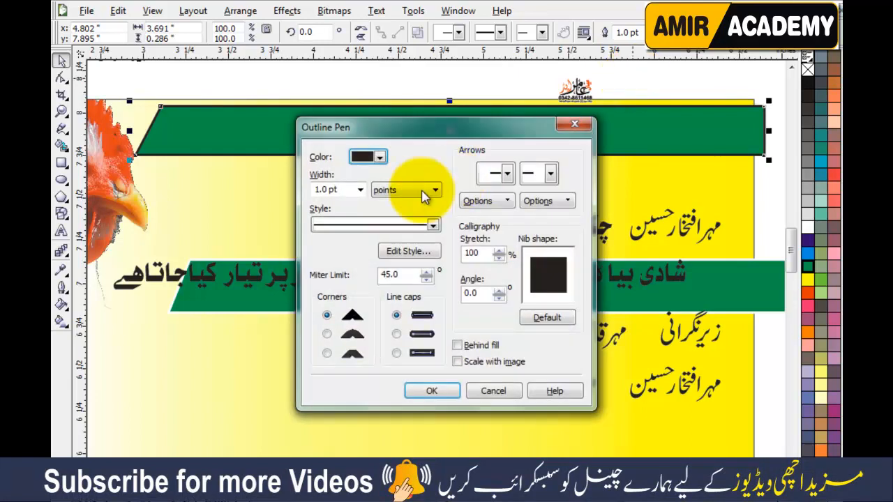
{"action": "left_click", "coordinate": [396, 335]}
{"action": "left_click", "coordinate": [327, 334]}
{"action": "left_click", "coordinate": [458, 346]}
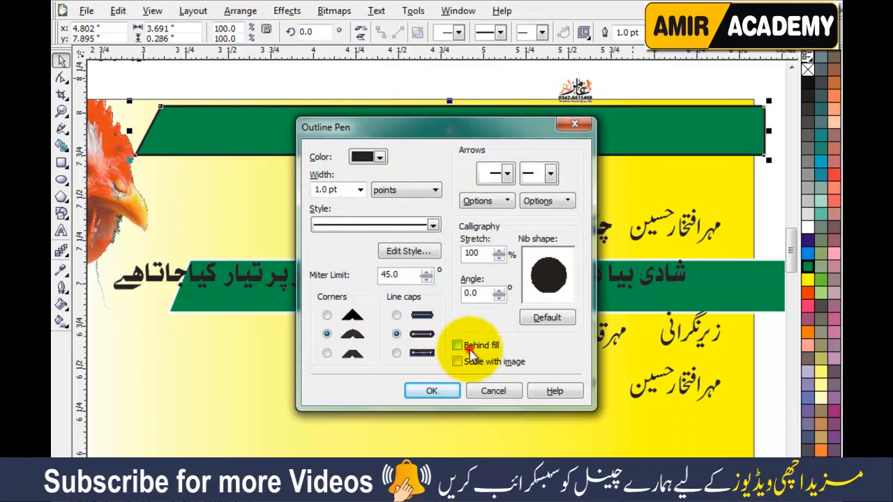
{"action": "left_click", "coordinate": [460, 362]}
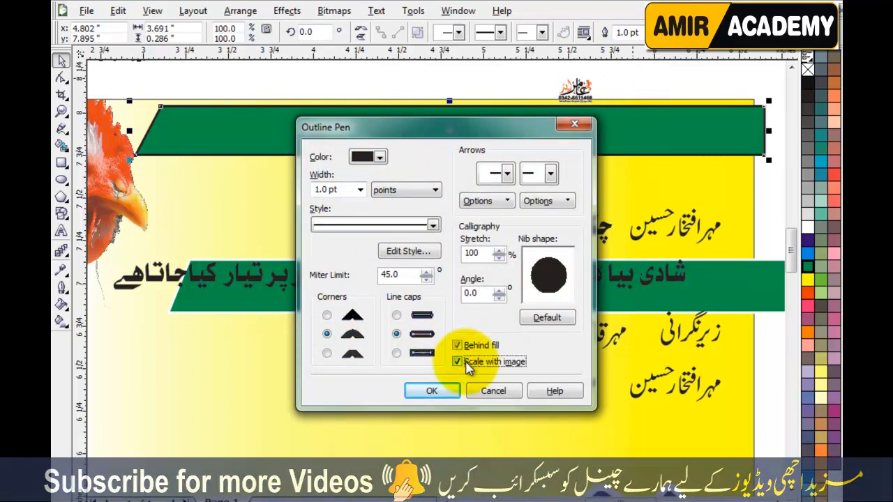
{"action": "left_click", "coordinate": [457, 361]}
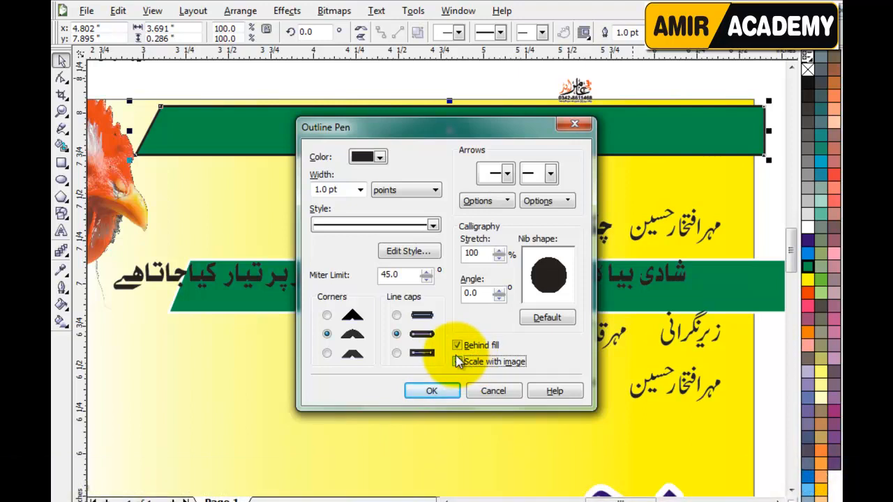
{"action": "left_click", "coordinate": [457, 361]}
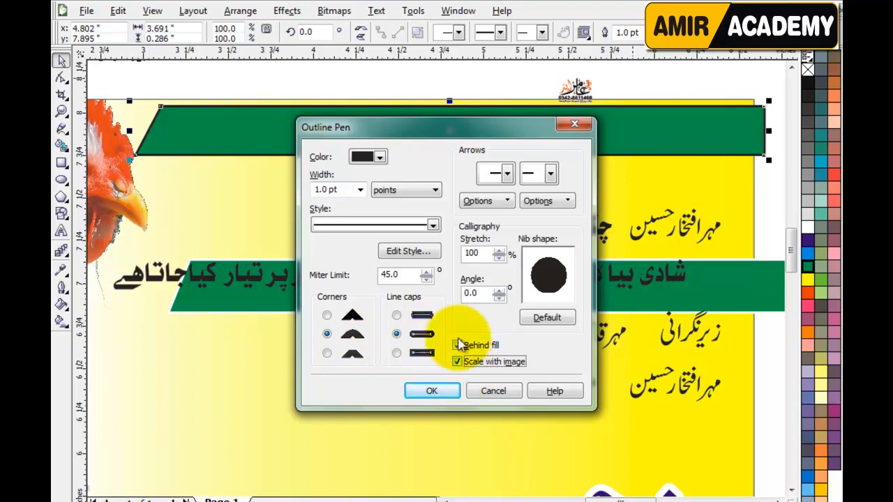
{"action": "left_click", "coordinate": [437, 392]}
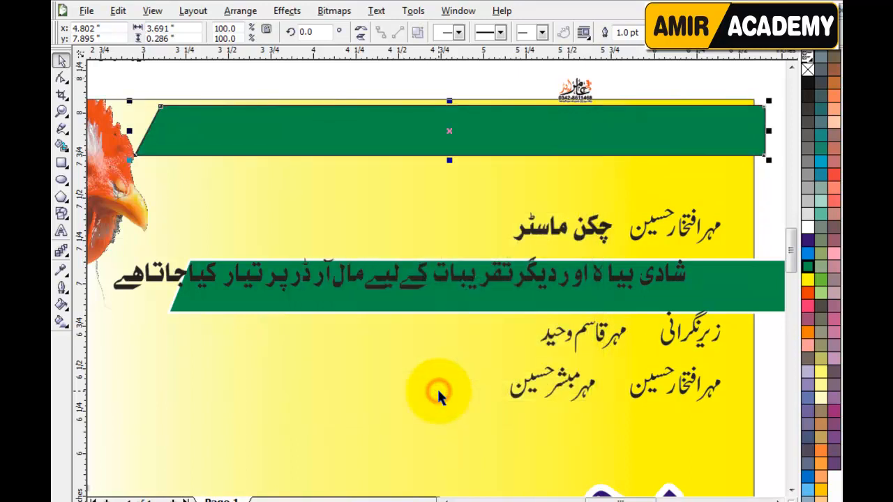
Step: Thicken the strip's outline to 2.0 pt, colour it white, and nudge the strip right
{"action": "scroll", "coordinate": [305, 135], "scroll_direction": "up", "scroll_amount": 2}
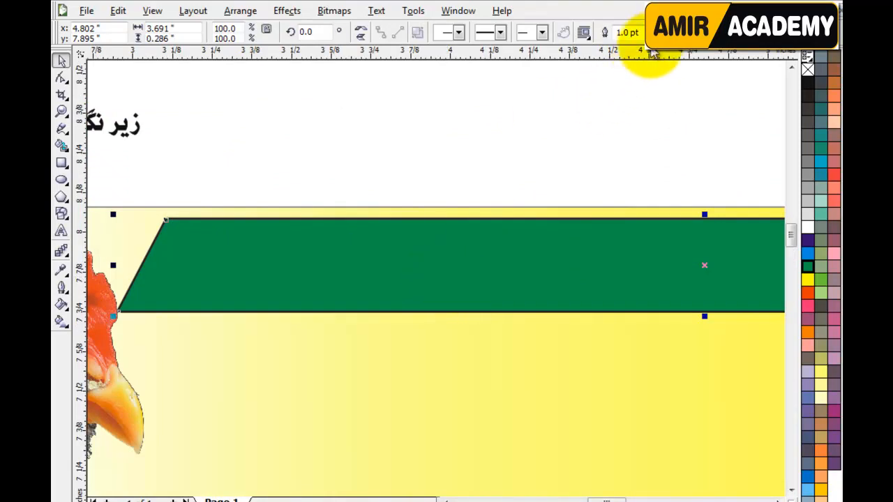
{"action": "left_click_drag", "start_coordinate": [640, 32], "coordinate": [620, 25]}
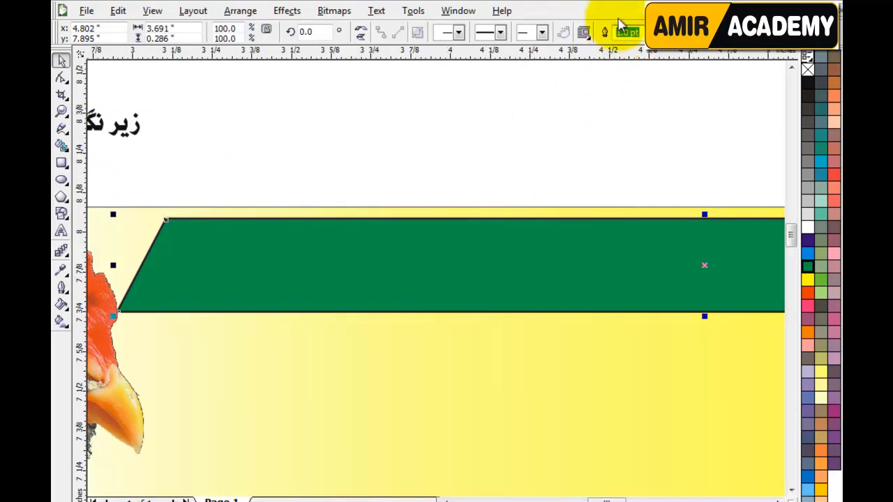
{"action": "type", "text": "2"}
{"action": "key", "text": "Return"}
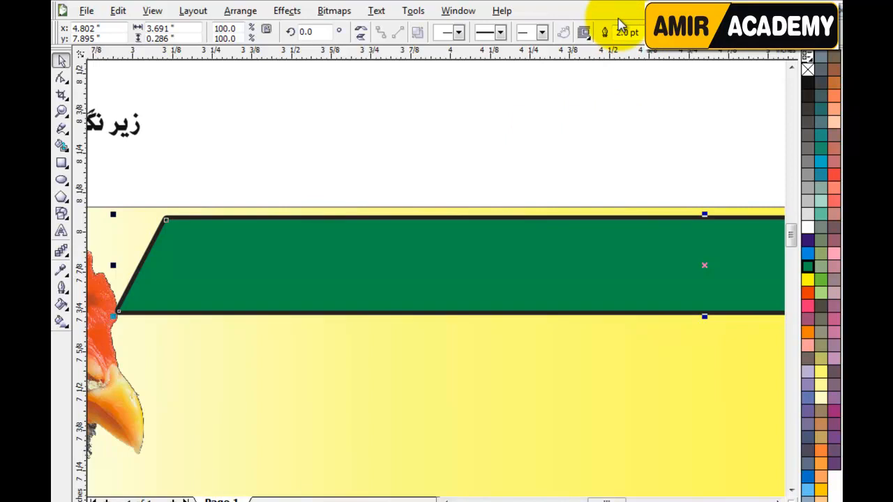
{"action": "right_click", "coordinate": [808, 232]}
{"action": "key", "text": "Right"}
{"action": "left_click", "coordinate": [413, 162]}
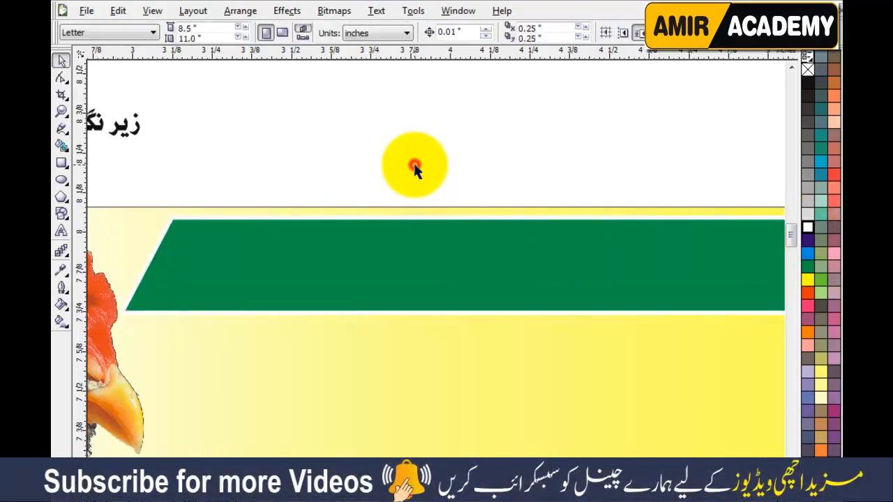
Step: Centre the Urdu slogan line on the top green strip
{"action": "scroll", "coordinate": [420, 205], "scroll_direction": "down", "scroll_amount": 3}
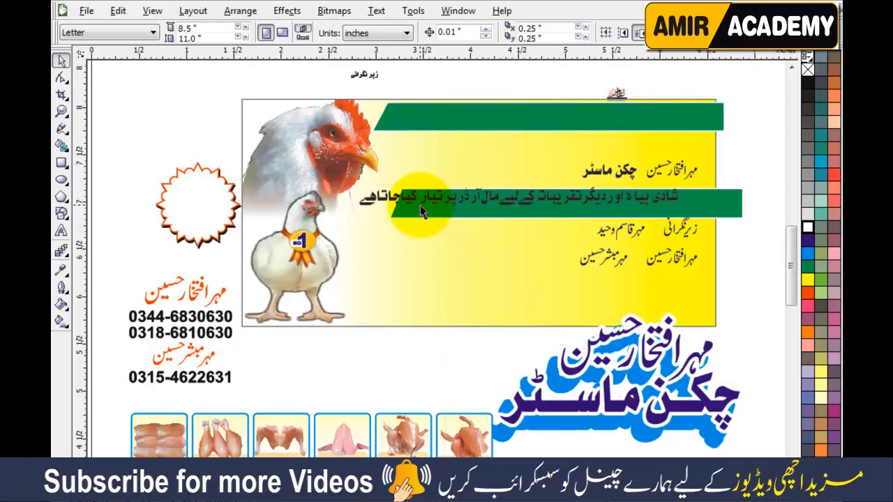
{"action": "left_click", "coordinate": [630, 201]}
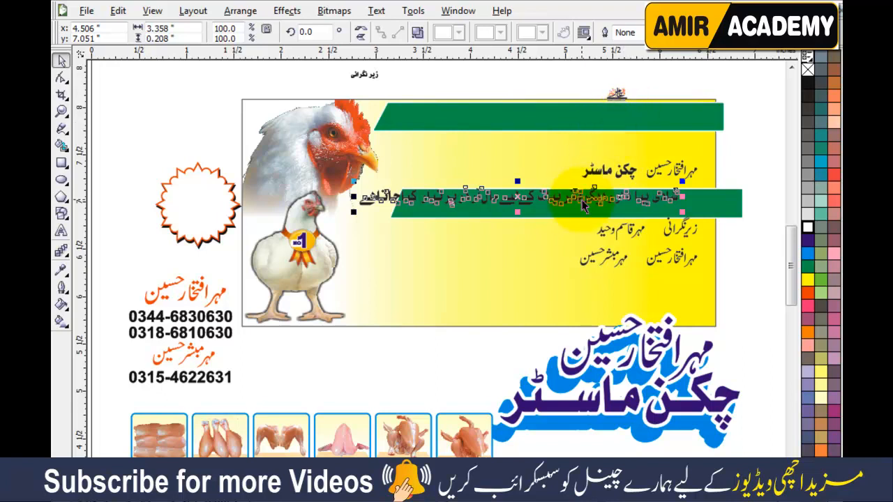
{"action": "left_click", "coordinate": [583, 115], "text": "shift"}
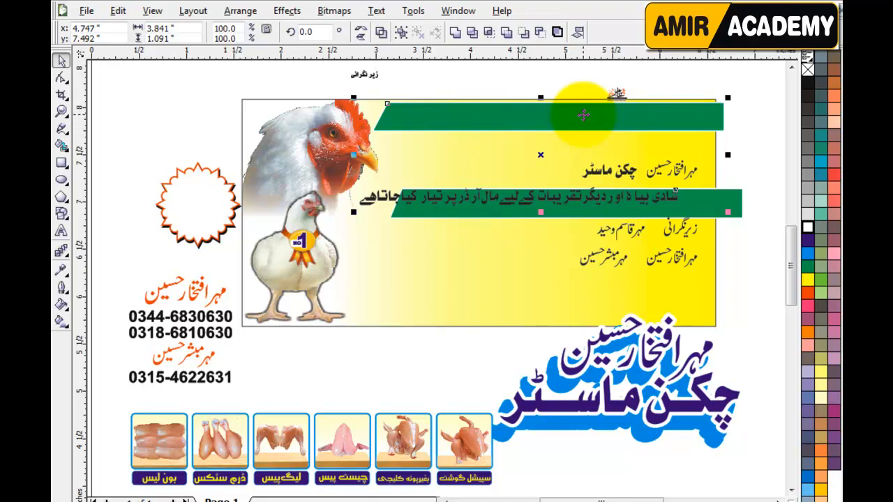
{"action": "key", "text": "e"}
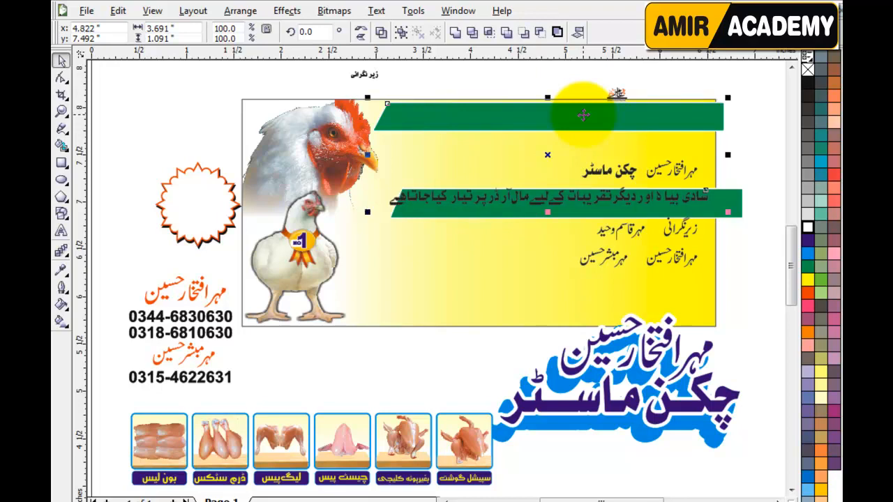
Step: Reorder the top green strip so it sits just beneath the slogan
{"action": "left_click", "coordinate": [583, 115]}
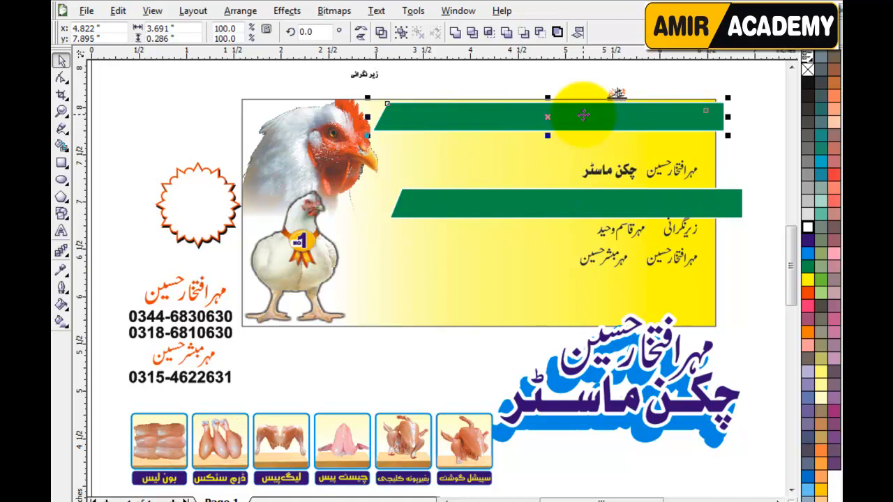
{"action": "key", "text": "F5"}
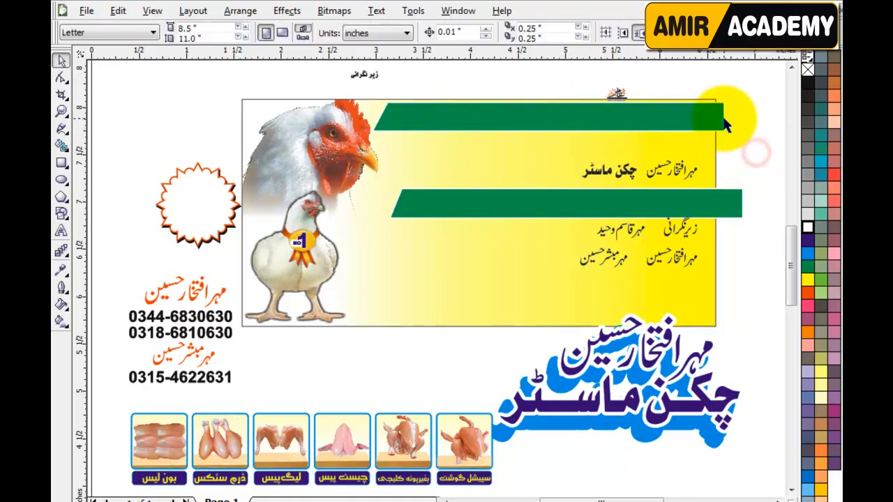
{"action": "key", "text": "shift+Page_Down"}
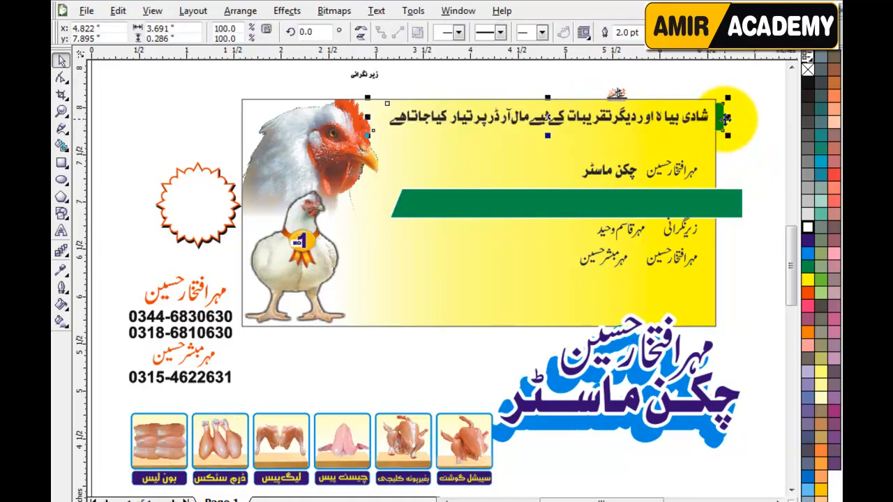
{"action": "key", "text": "ctrl+Page_Up"}
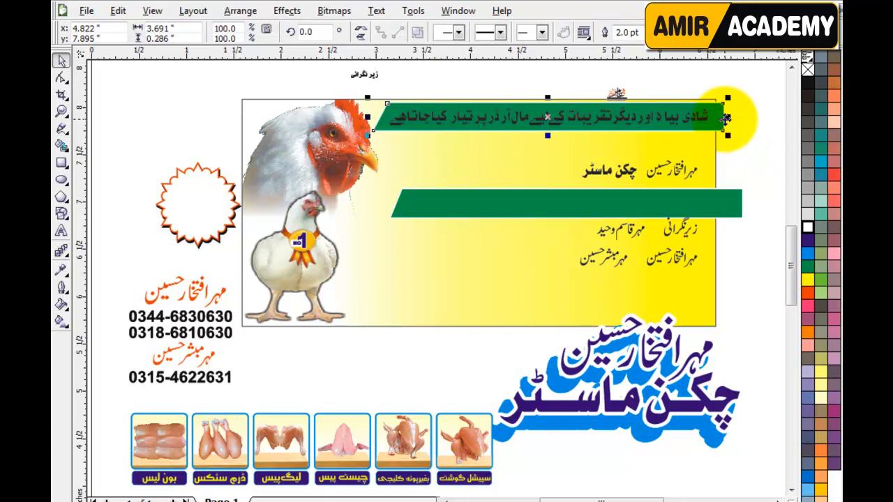
{"action": "left_click", "coordinate": [743, 154]}
Step: Make the slogan on the top strip white
{"action": "scroll", "coordinate": [574, 144], "scroll_direction": "up", "scroll_amount": 2}
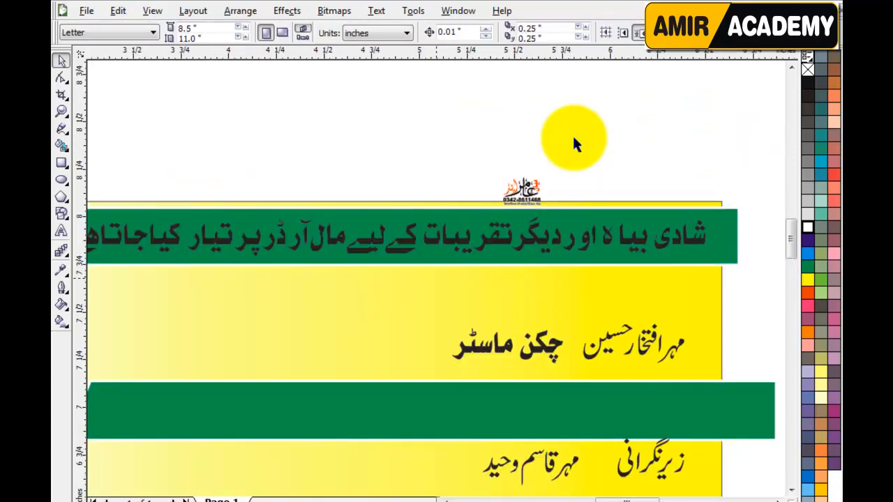
{"action": "left_click", "coordinate": [593, 238]}
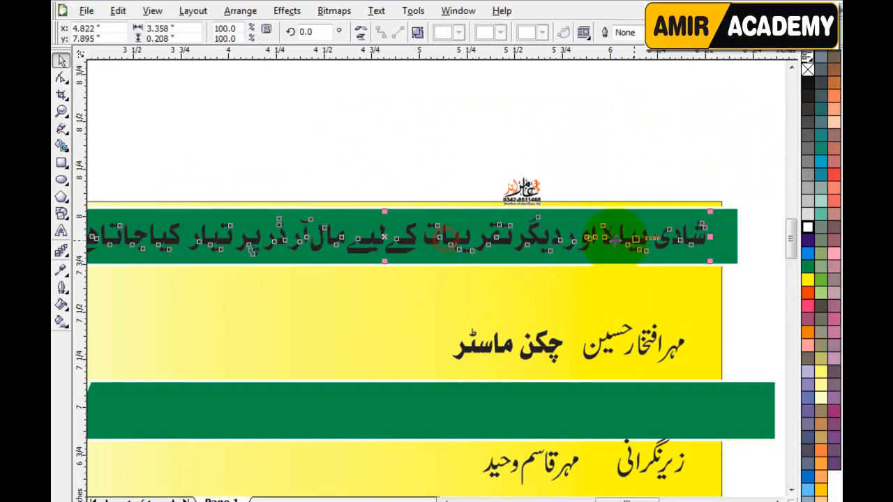
{"action": "left_click", "coordinate": [808, 227]}
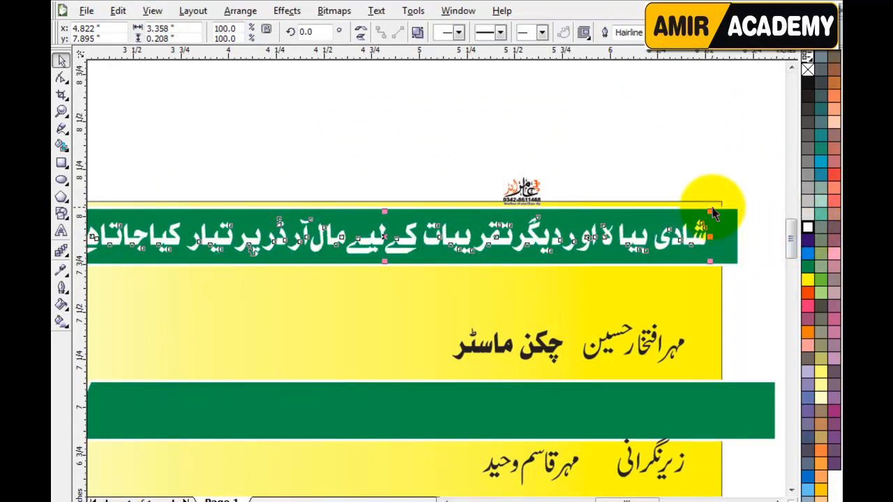
{"action": "left_click", "coordinate": [673, 171]}
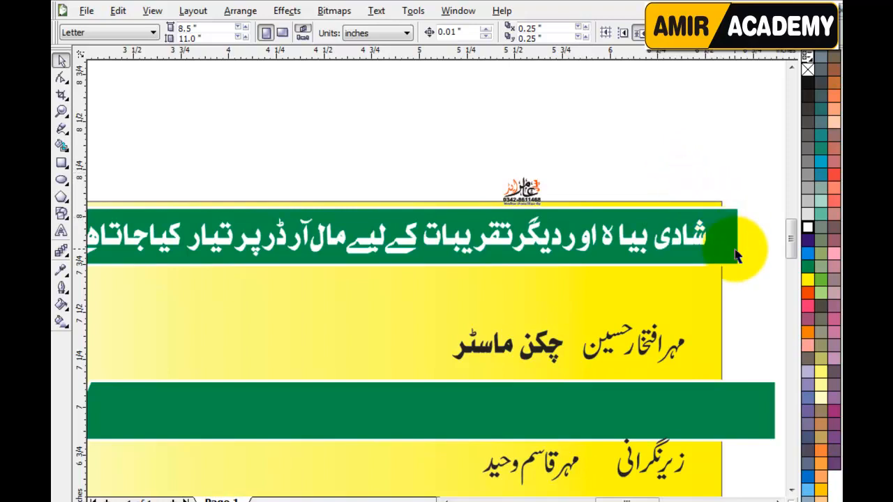
Step: Delete the empty lower green bar and zoom in on the top strip
{"action": "scroll", "coordinate": [735, 252], "scroll_direction": "down", "scroll_amount": 1}
{"action": "left_click", "coordinate": [739, 150]}
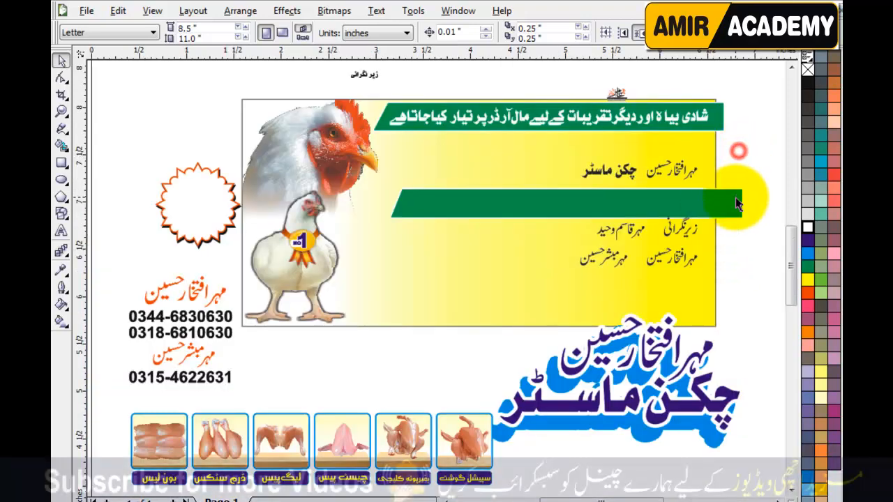
{"action": "left_click", "coordinate": [737, 202]}
{"action": "key", "text": "Delete"}
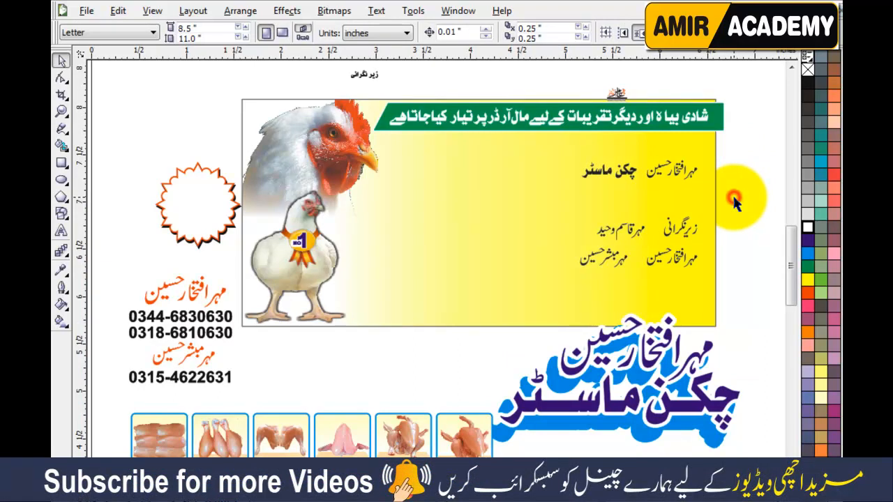
{"action": "key", "text": "z"}
{"action": "left_click_drag", "start_coordinate": [754, 80], "coordinate": [372, 211]}
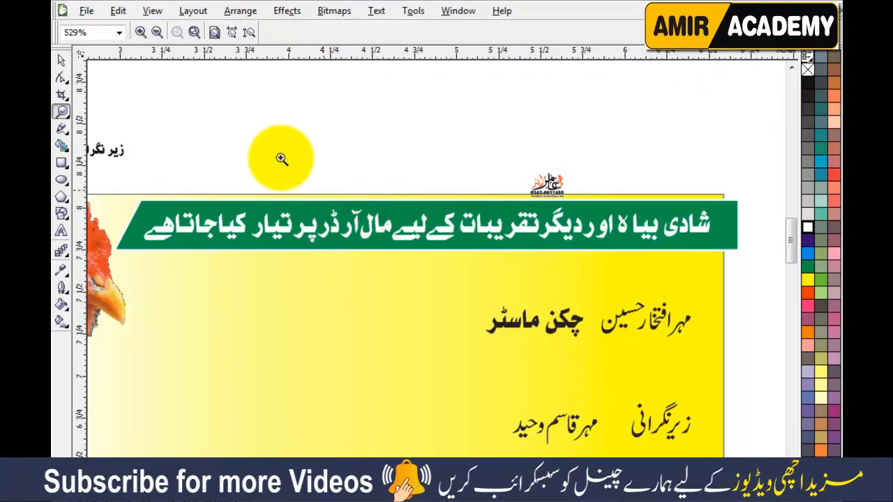
Step: PowerClip the green title strip inside the yellow panel
{"action": "left_click", "coordinate": [61, 61]}
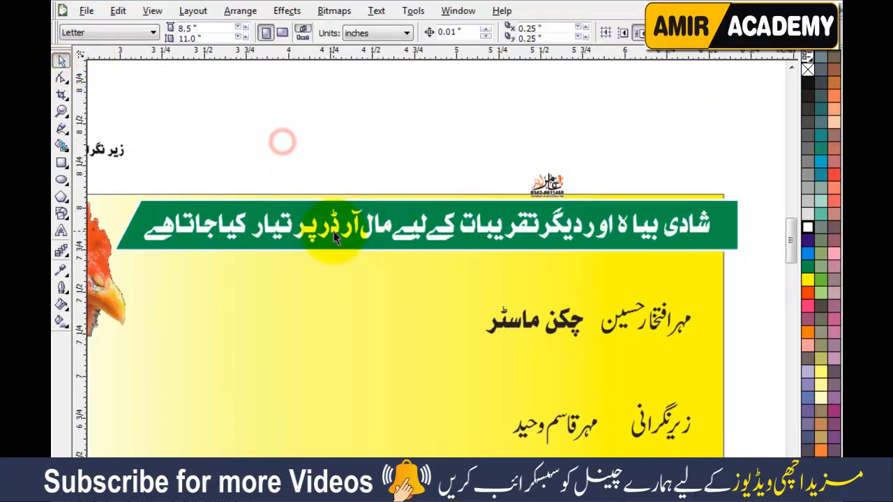
{"action": "left_click", "coordinate": [738, 227]}
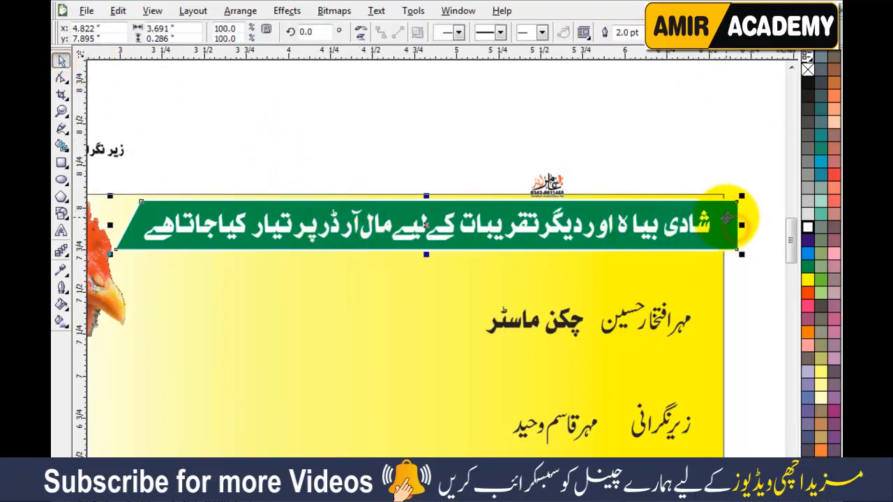
{"action": "left_click", "coordinate": [297, 11]}
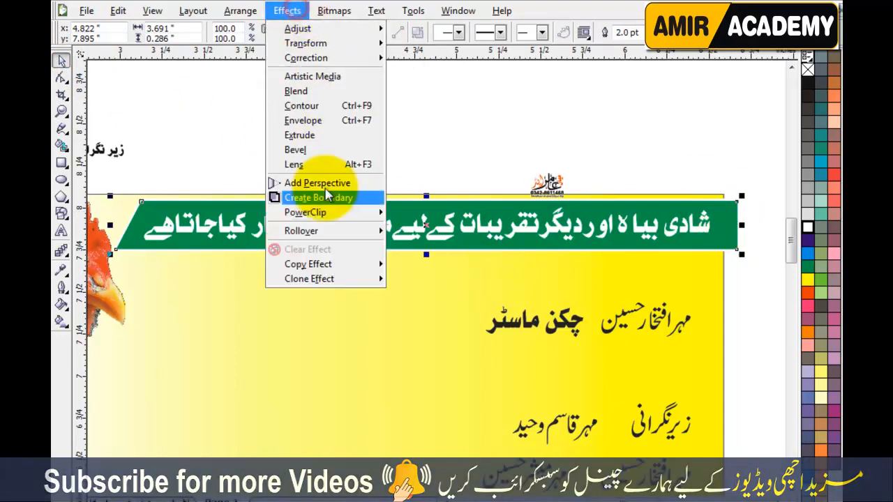
{"action": "left_click", "coordinate": [416, 211]}
{"action": "left_click", "coordinate": [364, 308]}
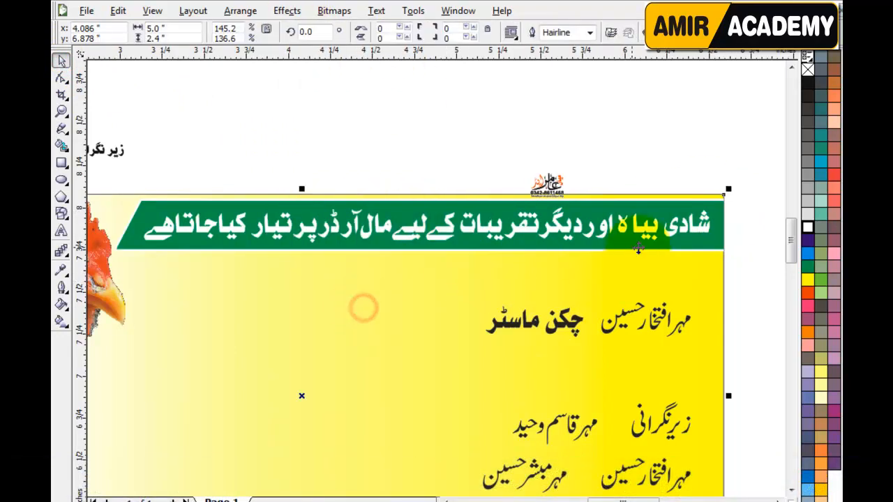
{"action": "left_click", "coordinate": [736, 230]}
Step: Raise the small designer logo slightly and move the supervisor name lines below the panel
{"action": "left_click_drag", "start_coordinate": [548, 183], "coordinate": [540, 163]}
{"action": "left_click", "coordinate": [624, 165]}
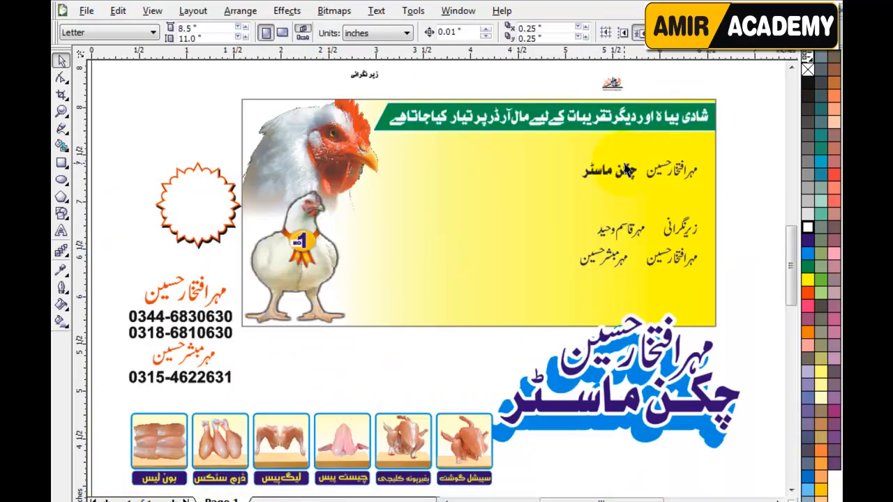
{"action": "key", "text": "F4"}
{"action": "left_click_drag", "start_coordinate": [721, 200], "coordinate": [547, 297]}
{"action": "left_click_drag", "start_coordinate": [637, 237], "coordinate": [385, 359]}
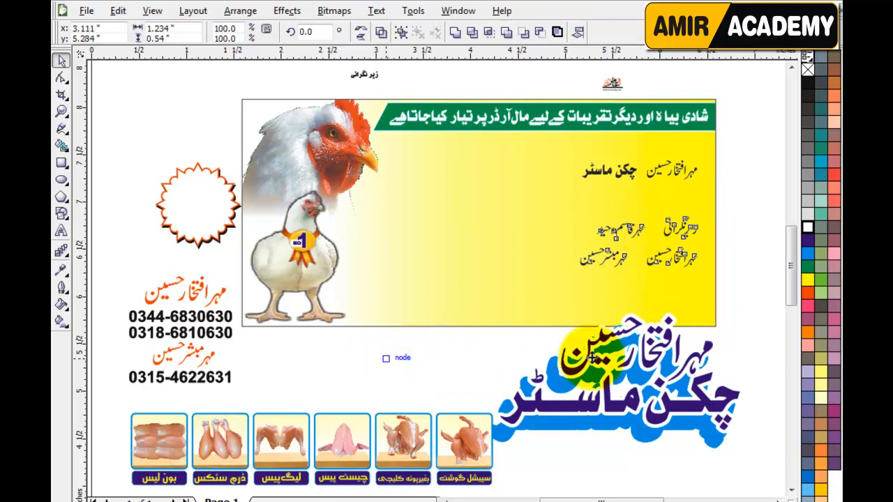
Step: Move the row of chicken-cut pictures into the bottom of the yellow panel
{"action": "left_click", "coordinate": [475, 453]}
{"action": "left_click_drag", "start_coordinate": [466, 453], "coordinate": [685, 283]}
{"action": "key", "text": "Escape"}
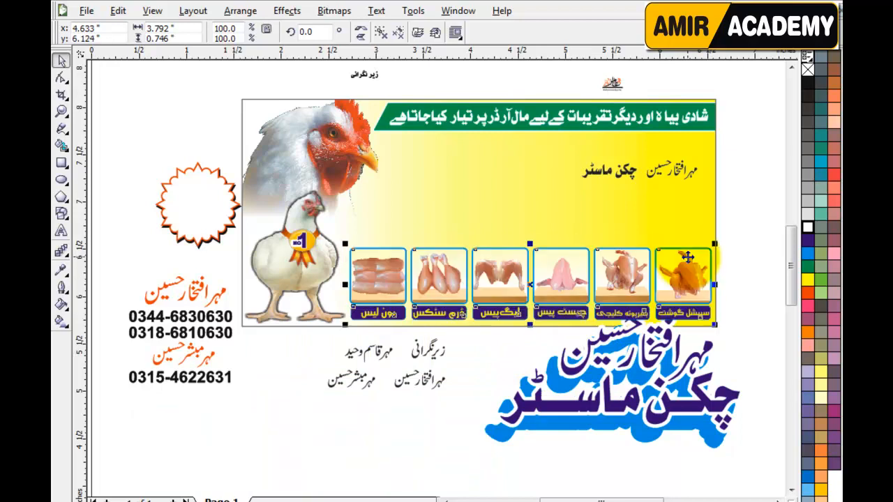
{"action": "key", "text": "Down"}
{"action": "key", "text": "Down"}
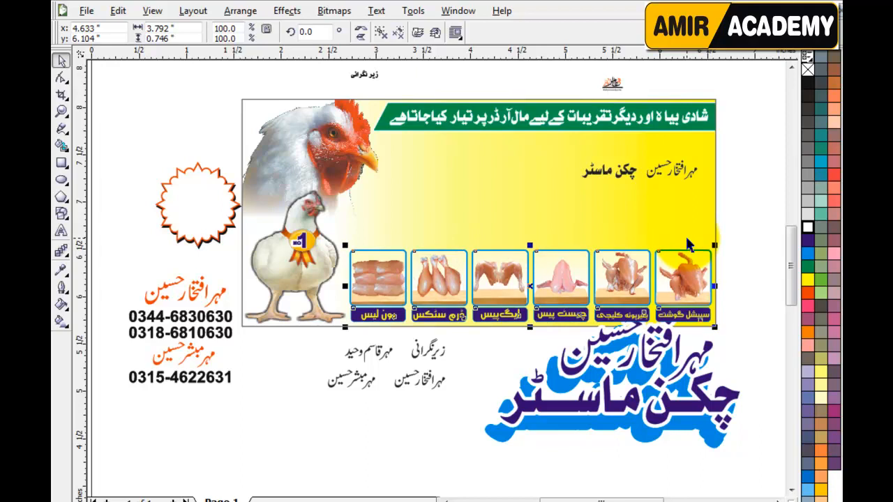
{"action": "left_click", "coordinate": [738, 250]}
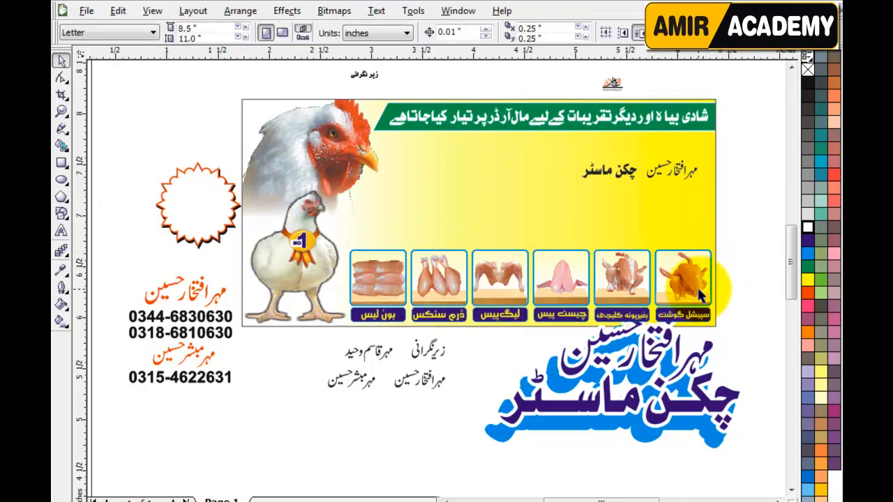
Step: Restore the logo lettering onto its blue backing
{"action": "scroll", "coordinate": [450, 347], "scroll_direction": "up", "scroll_amount": 1}
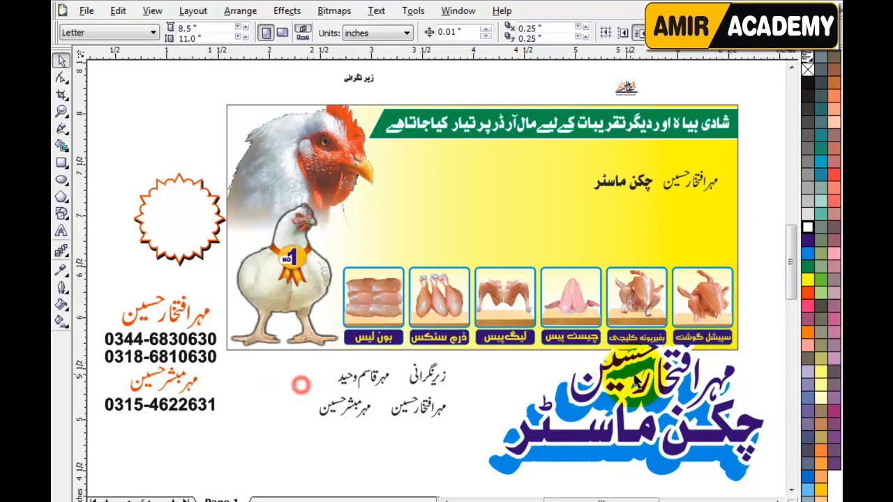
{"action": "left_click", "coordinate": [640, 414]}
{"action": "key", "text": "ctrl+z"}
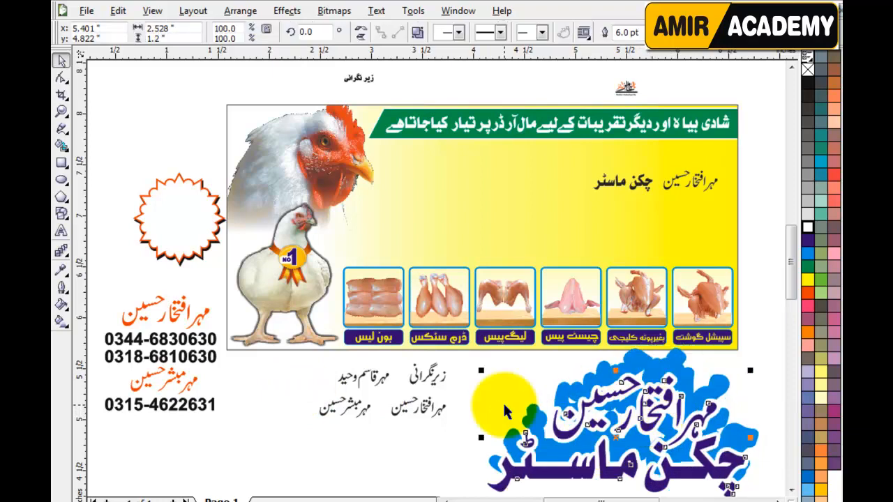
{"action": "left_click", "coordinate": [430, 453]}
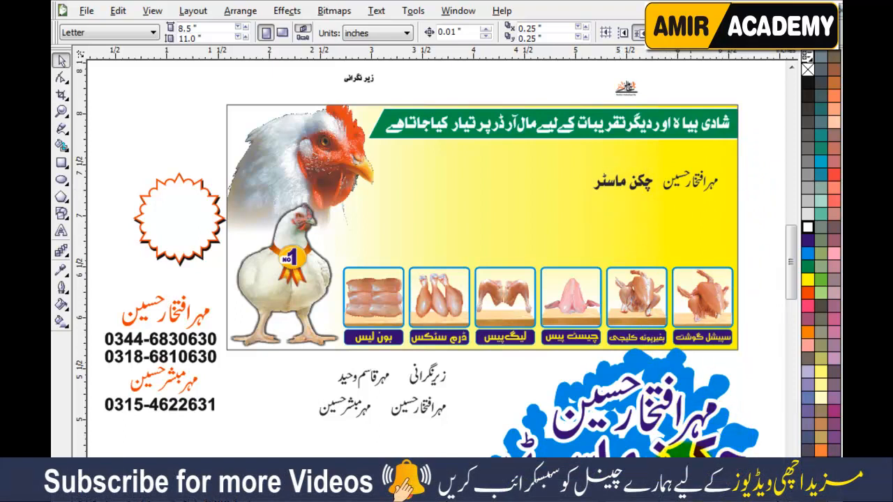
{"action": "scroll", "coordinate": [691, 436], "scroll_direction": "up", "scroll_amount": 2}
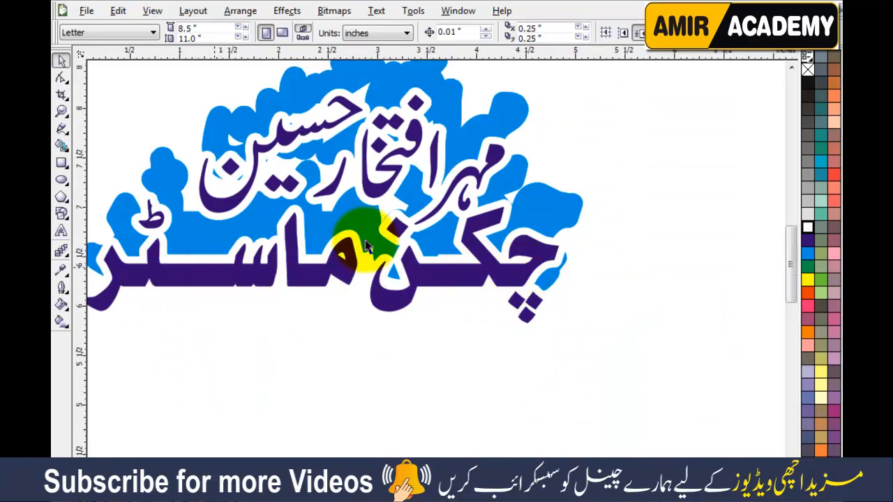
{"action": "scroll", "coordinate": [418, 244], "scroll_direction": "down", "scroll_amount": 3}
{"action": "scroll", "coordinate": [435, 285], "scroll_direction": "up", "scroll_amount": 3}
{"action": "scroll", "coordinate": [435, 284], "scroll_direction": "up", "scroll_amount": 2}
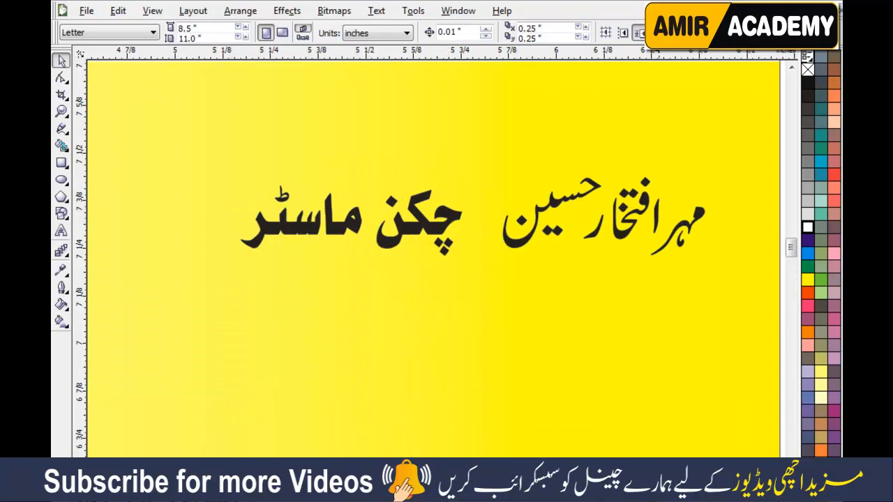
{"action": "left_click", "coordinate": [777, 501]}
Step: Pull the purple lettering off the blue logo onto the yellow panel
{"action": "left_click", "coordinate": [735, 223]}
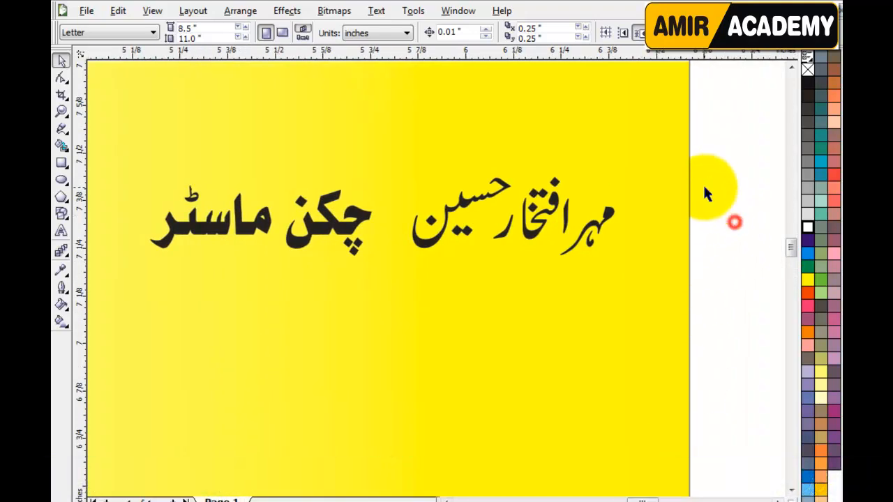
{"action": "scroll", "coordinate": [432, 278], "scroll_direction": "down", "scroll_amount": 2}
{"action": "scroll", "coordinate": [444, 277], "scroll_direction": "down", "scroll_amount": 1}
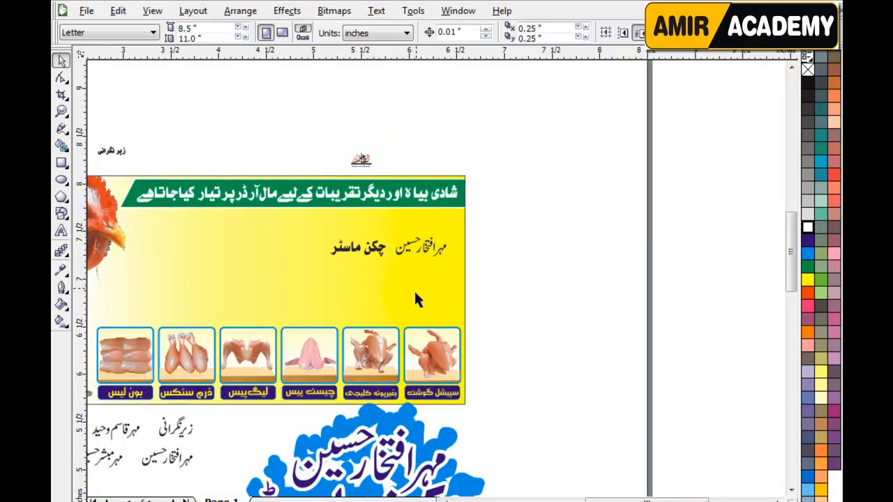
{"action": "left_click_drag", "start_coordinate": [390, 464], "coordinate": [568, 254]}
{"action": "scroll", "coordinate": [419, 237], "scroll_direction": "up", "scroll_amount": 1}
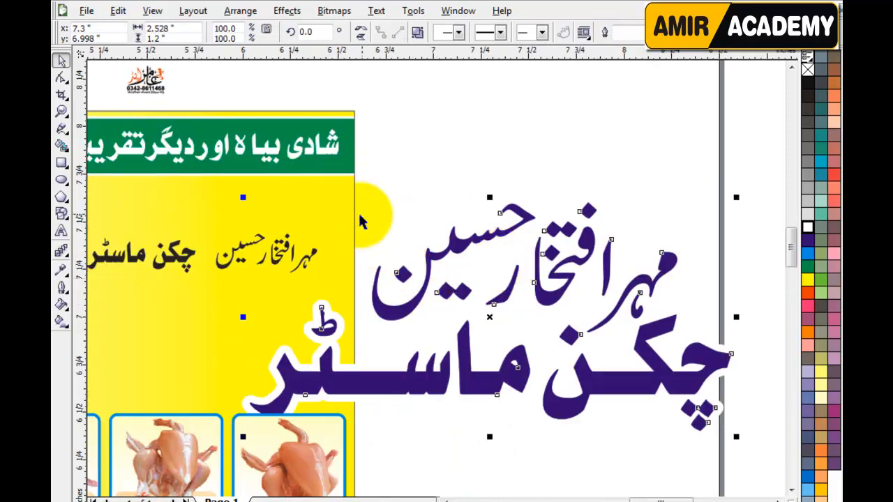
{"action": "left_click", "coordinate": [377, 210]}
{"action": "scroll", "coordinate": [265, 263], "scroll_direction": "up", "scroll_amount": 2}
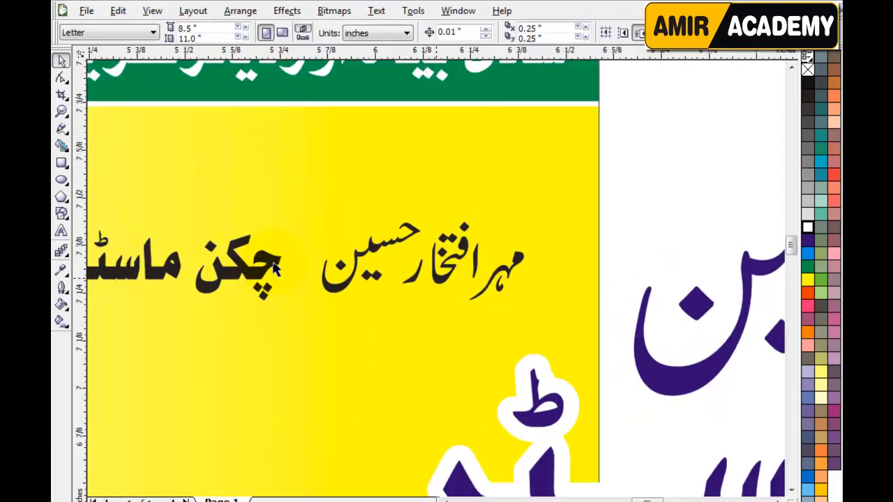
{"action": "left_click", "coordinate": [602, 247]}
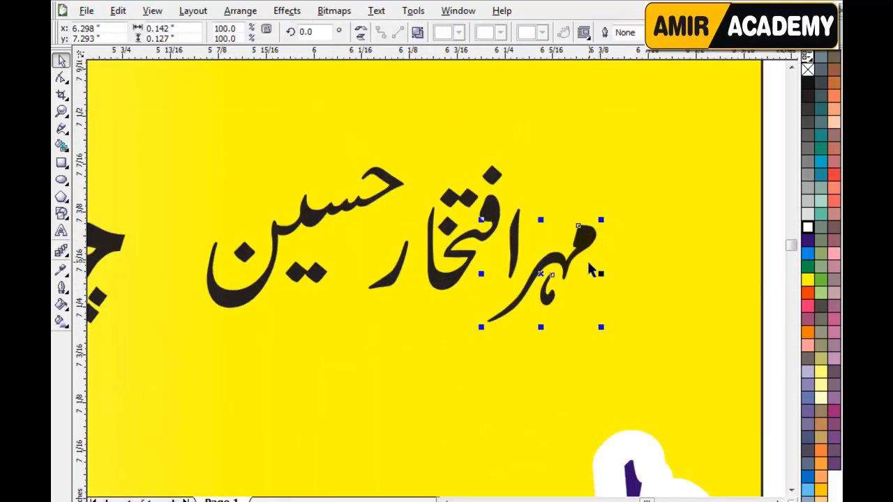
{"action": "left_click", "coordinate": [397, 267]}
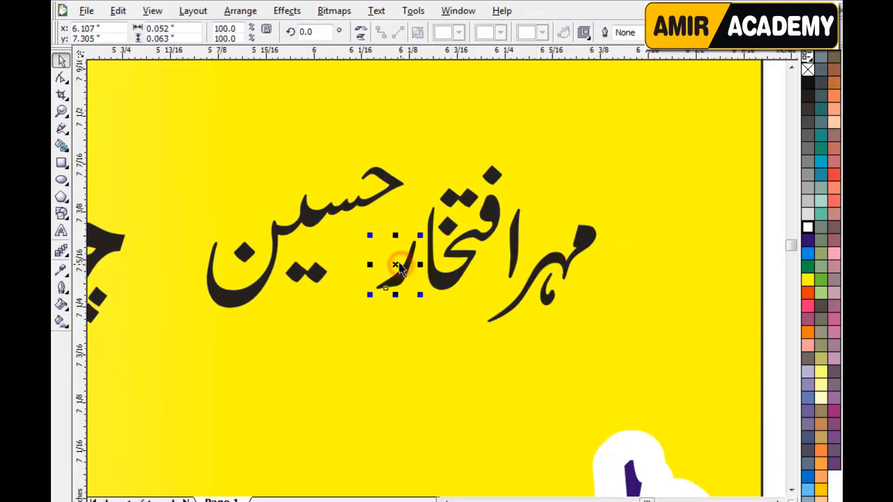
{"action": "left_click", "coordinate": [393, 187]}
{"action": "key", "text": "Right"}
{"action": "key", "text": "Right"}
{"action": "key", "text": "Right"}
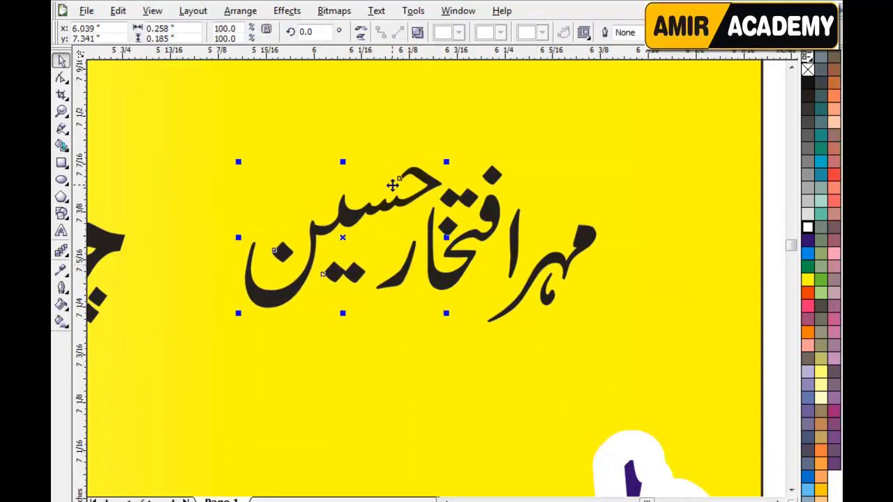
{"action": "scroll", "coordinate": [398, 277], "scroll_direction": "down", "scroll_amount": 2}
{"action": "left_click_drag", "start_coordinate": [650, 200], "coordinate": [339, 341]}
{"action": "left_click", "coordinate": [453, 32]}
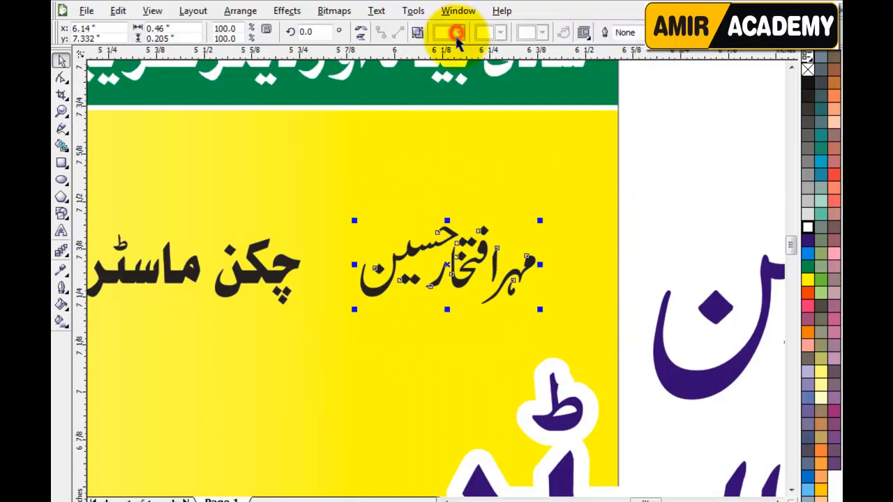
{"action": "left_click_drag", "start_coordinate": [459, 240], "coordinate": [459, 174]}
{"action": "left_click_drag", "start_coordinate": [642, 249], "coordinate": [228, 307]}
Step: Nudge the word چکن slightly left
{"action": "left_click", "coordinate": [696, 242]}
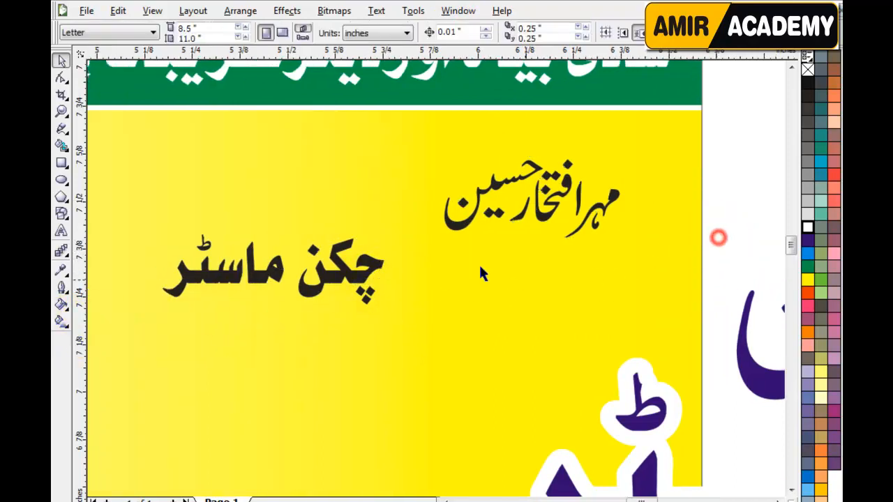
{"action": "left_click_drag", "start_coordinate": [419, 213], "coordinate": [286, 323]}
{"action": "key", "text": "Left"}
{"action": "key", "text": "Left"}
{"action": "key", "text": "Left"}
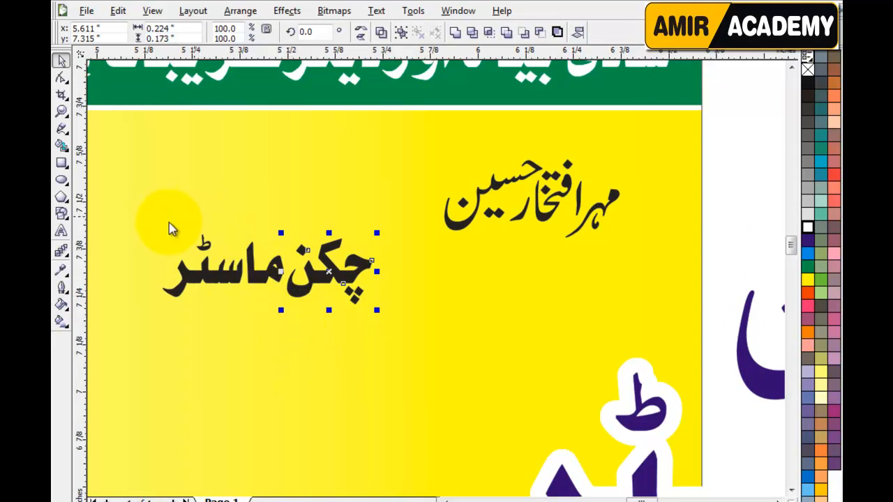
{"action": "left_click_drag", "start_coordinate": [143, 203], "coordinate": [310, 303]}
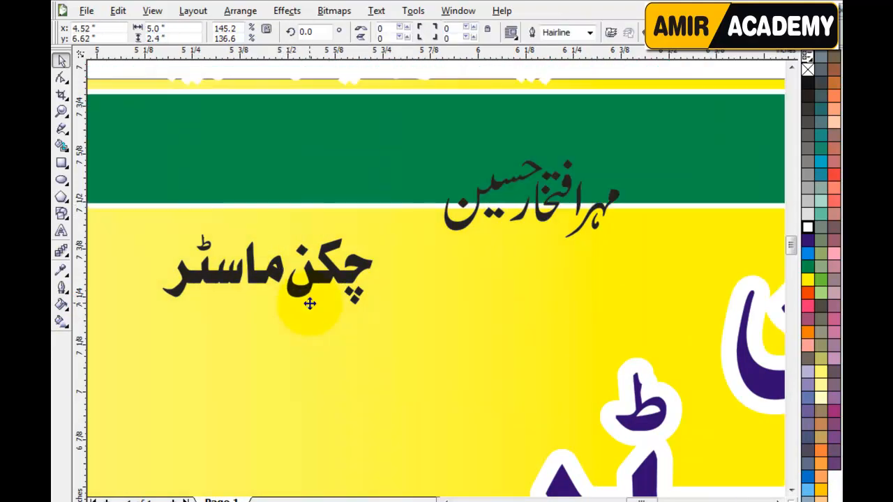
{"action": "key", "text": "ctrl+z"}
{"action": "left_click_drag", "start_coordinate": [142, 198], "coordinate": [386, 343]}
{"action": "left_click", "coordinate": [454, 34]}
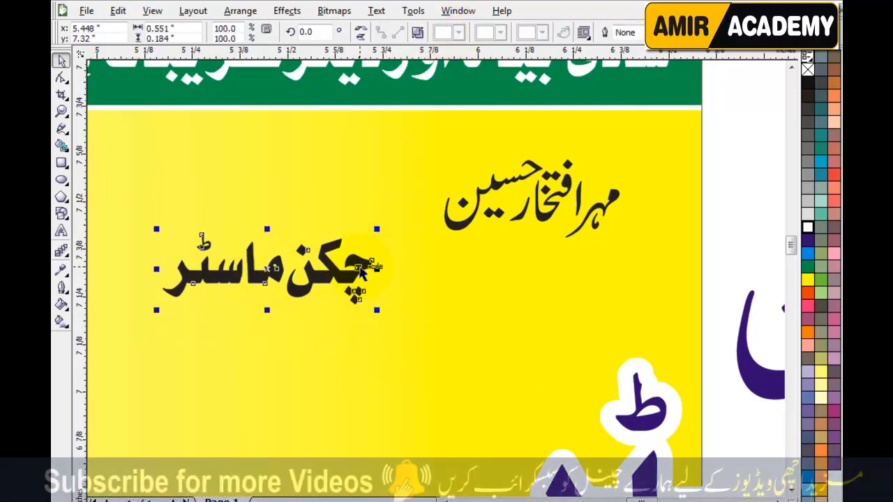
{"action": "left_click", "coordinate": [498, 220], "text": "shift"}
{"action": "key", "text": "c"}
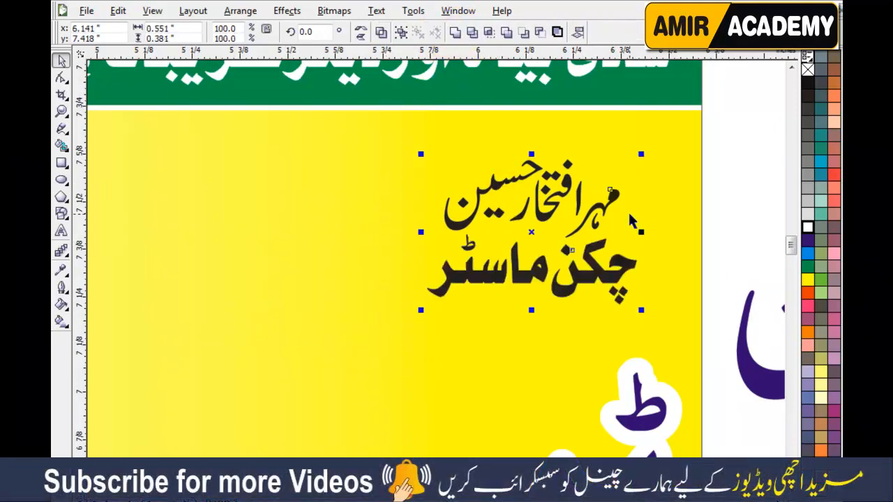
{"action": "left_click", "coordinate": [741, 238]}
{"action": "left_click", "coordinate": [619, 279]}
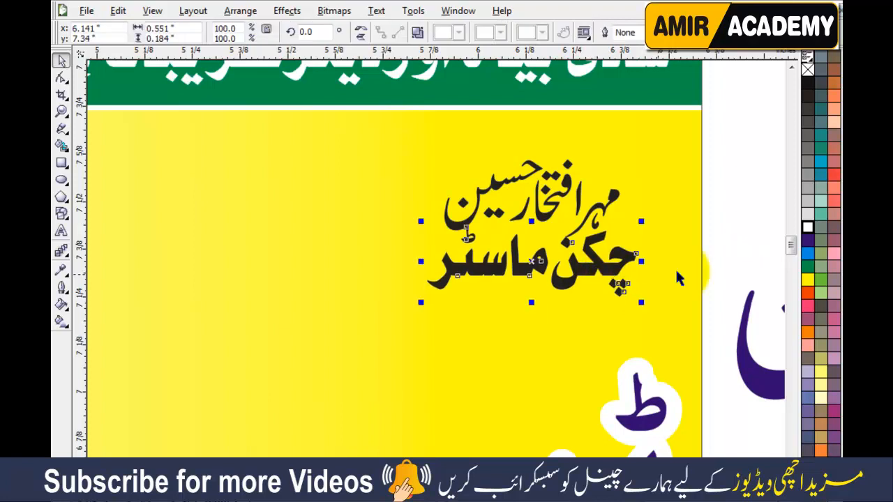
{"action": "left_click", "coordinate": [718, 266]}
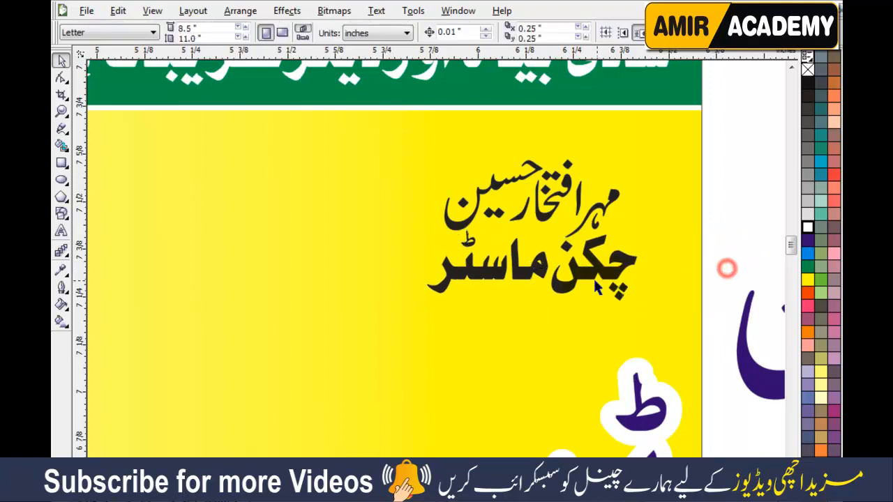
{"action": "scroll", "coordinate": [718, 267], "scroll_direction": "up", "scroll_amount": 2}
{"action": "scroll", "coordinate": [462, 275], "scroll_direction": "up", "scroll_amount": 2}
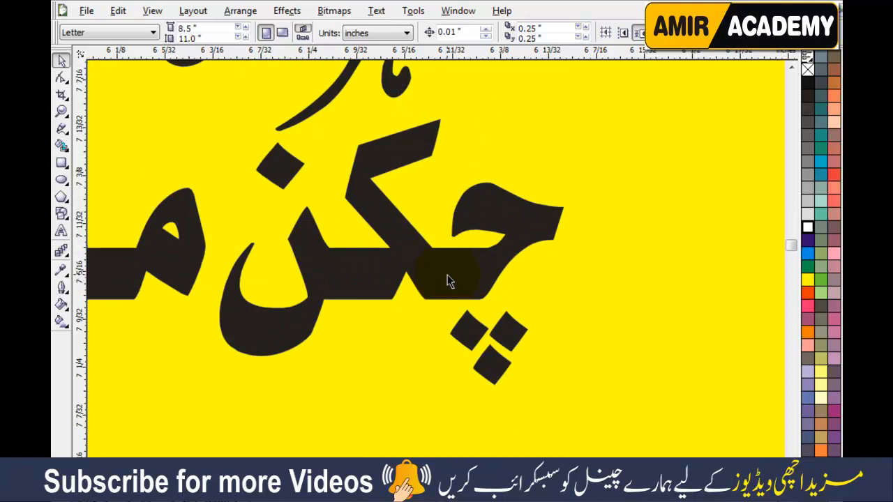
Step: Stretch the right word of the چکن ماسٹر title by dragging its nodes outward
{"action": "key", "text": "F10"}
{"action": "left_click", "coordinate": [447, 276]}
{"action": "left_click_drag", "start_coordinate": [633, 97], "coordinate": [336, 411]}
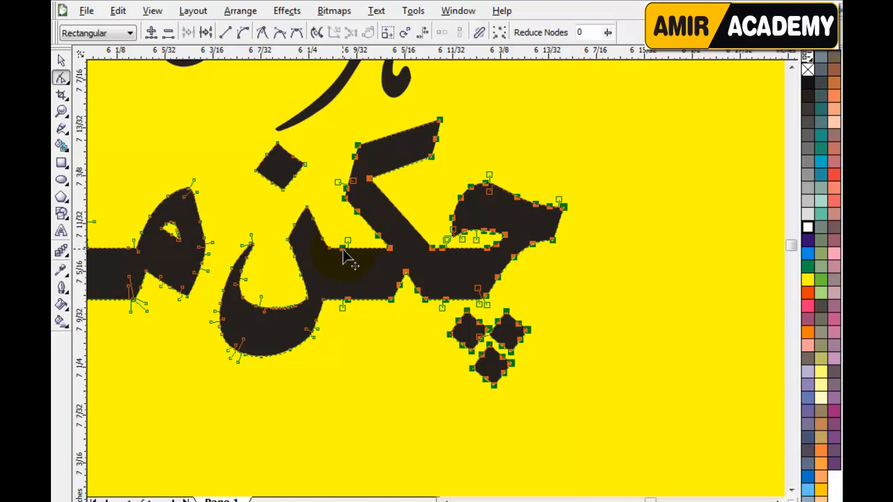
{"action": "left_click_drag", "start_coordinate": [342, 253], "coordinate": [648, 258]}
Step: Pull the left end of ماسٹر further left for a much longer connecting stroke
{"action": "scroll", "coordinate": [417, 293], "scroll_direction": "down", "scroll_amount": 2}
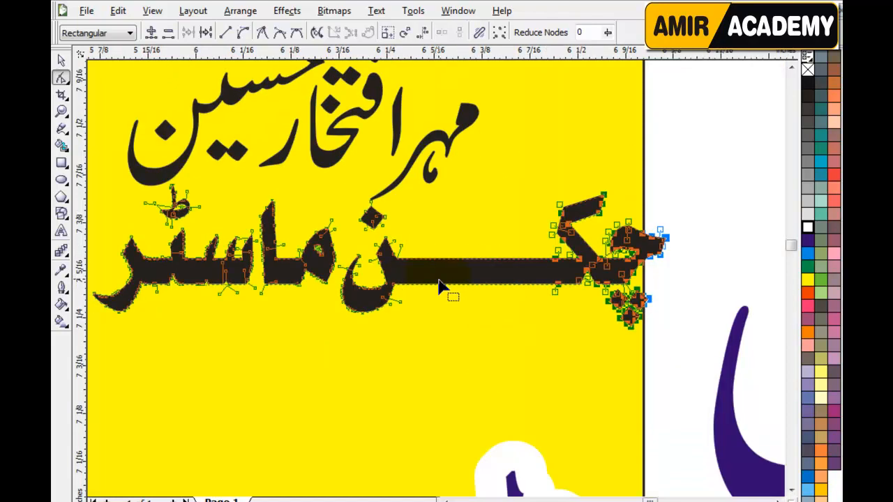
{"action": "scroll", "coordinate": [403, 286], "scroll_direction": "down", "scroll_amount": 2}
{"action": "scroll", "coordinate": [385, 288], "scroll_direction": "up", "scroll_amount": 3}
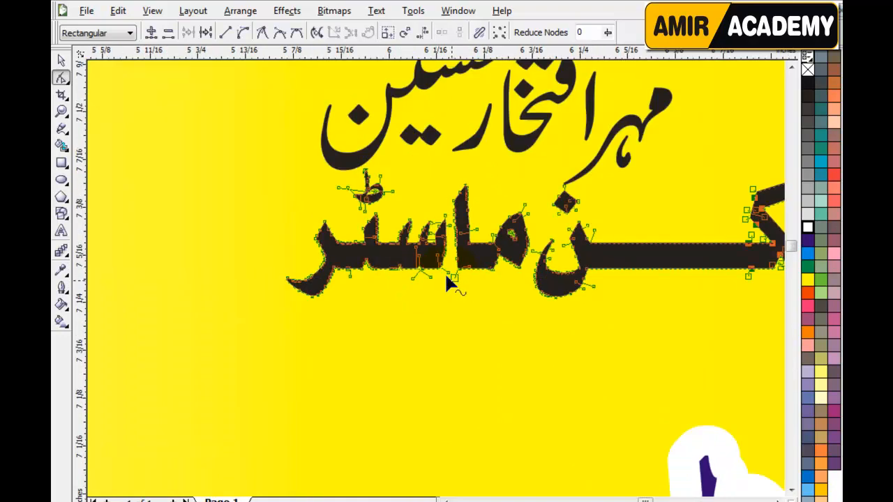
{"action": "scroll", "coordinate": [236, 152], "scroll_direction": "down", "scroll_amount": 1}
{"action": "left_click_drag", "start_coordinate": [225, 143], "coordinate": [492, 307]}
{"action": "scroll", "coordinate": [444, 274], "scroll_direction": "up", "scroll_amount": 1}
{"action": "scroll", "coordinate": [445, 273], "scroll_direction": "up", "scroll_amount": 2}
{"action": "scroll", "coordinate": [500, 211], "scroll_direction": "down", "scroll_amount": 1}
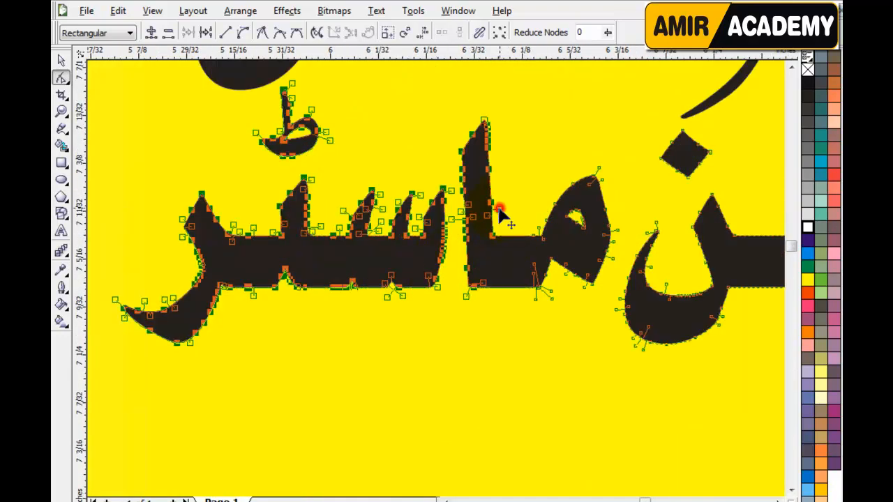
{"action": "scroll", "coordinate": [548, 276], "scroll_direction": "down", "scroll_amount": 2}
{"action": "scroll", "coordinate": [435, 279], "scroll_direction": "down", "scroll_amount": 1}
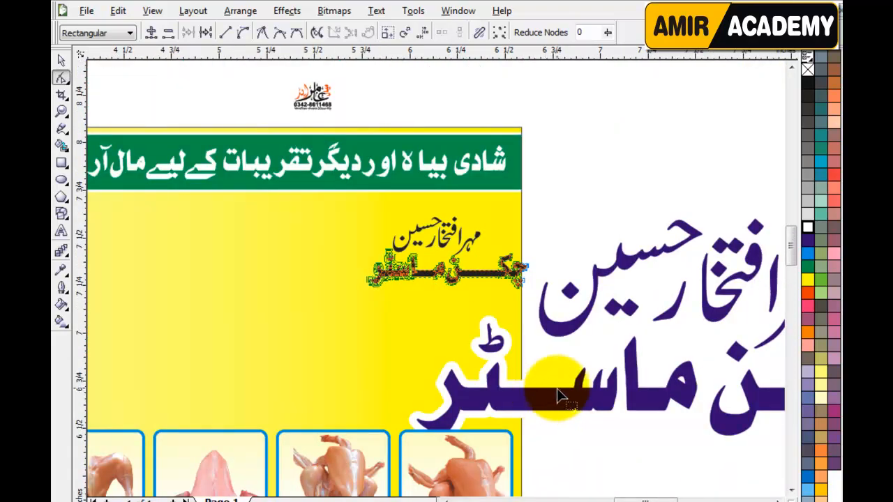
{"action": "scroll", "coordinate": [441, 293], "scroll_direction": "up", "scroll_amount": 2}
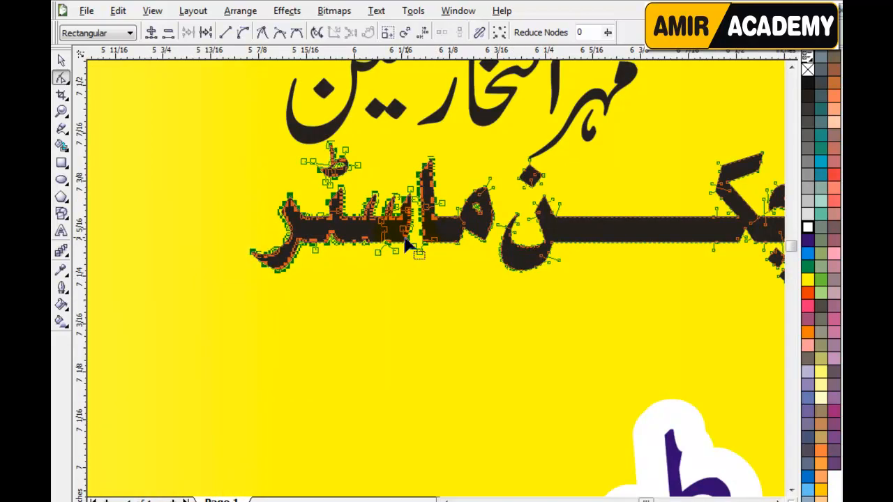
{"action": "scroll", "coordinate": [395, 241], "scroll_direction": "up", "scroll_amount": 1}
{"action": "scroll", "coordinate": [335, 272], "scroll_direction": "down", "scroll_amount": 3}
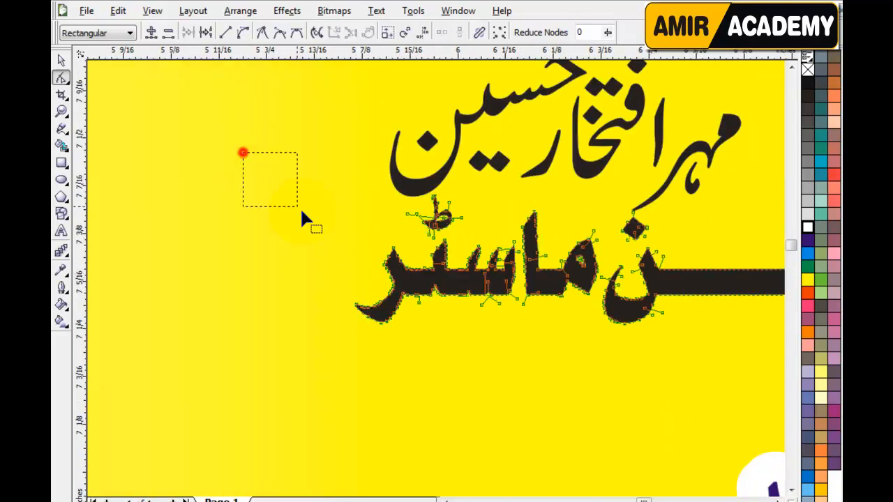
{"action": "scroll", "coordinate": [436, 282], "scroll_direction": "up", "scroll_amount": 3}
{"action": "left_click_drag", "start_coordinate": [254, 122], "coordinate": [530, 426]}
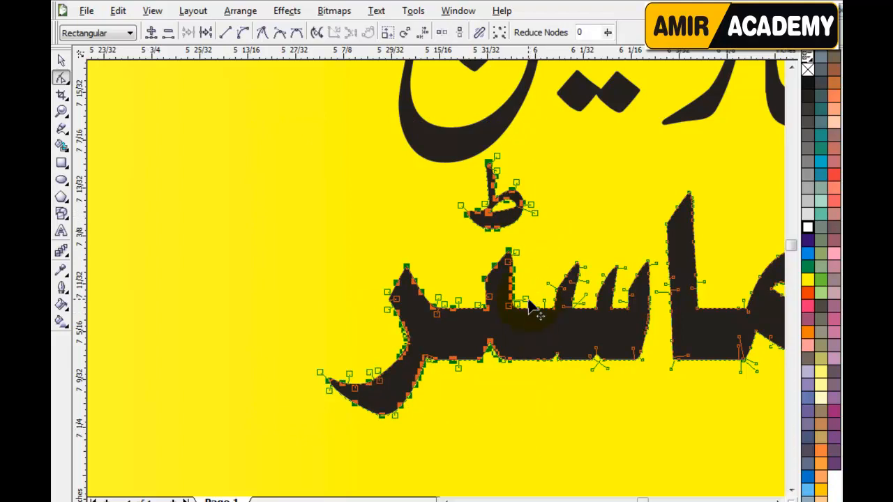
{"action": "left_click_drag", "start_coordinate": [528, 307], "coordinate": [355, 298]}
{"action": "left_click_drag", "start_coordinate": [347, 294], "coordinate": [347, 294]}
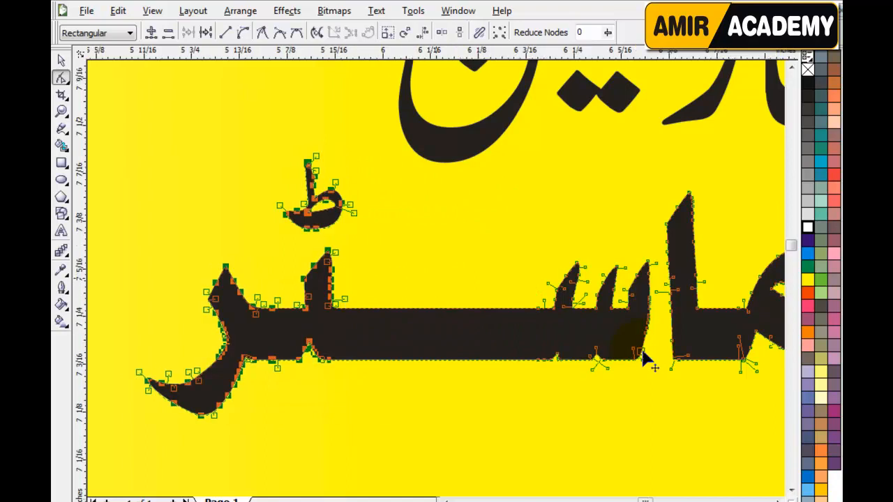
{"action": "scroll", "coordinate": [644, 354], "scroll_direction": "down", "scroll_amount": 2}
Step: Centre the چکن ماسٹر title under the name line and nudge the title up
{"action": "left_click", "coordinate": [60, 60]}
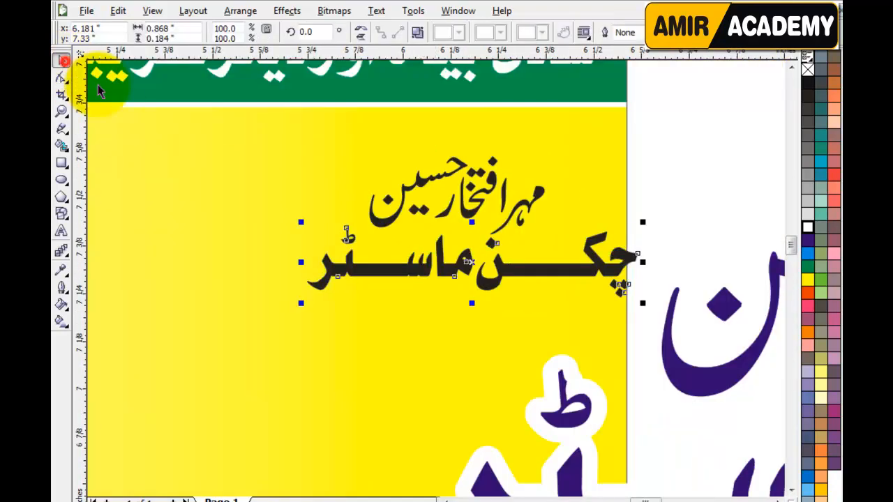
{"action": "left_click", "coordinate": [686, 179]}
{"action": "left_click", "coordinate": [599, 269]}
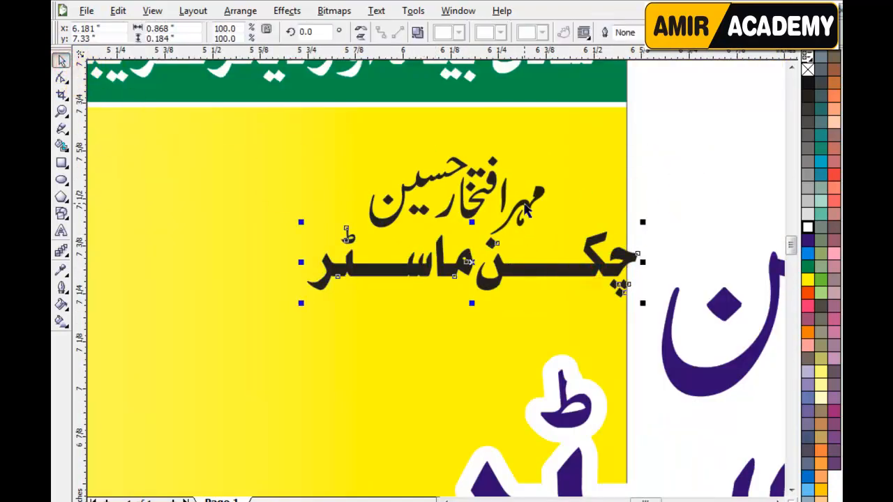
{"action": "left_click", "coordinate": [526, 206], "text": "shift"}
{"action": "key", "text": "c"}
{"action": "left_click", "coordinate": [669, 210]}
{"action": "left_click", "coordinate": [519, 270]}
{"action": "key", "text": "Up"}
{"action": "key", "text": "Up"}
{"action": "key", "text": "Up"}
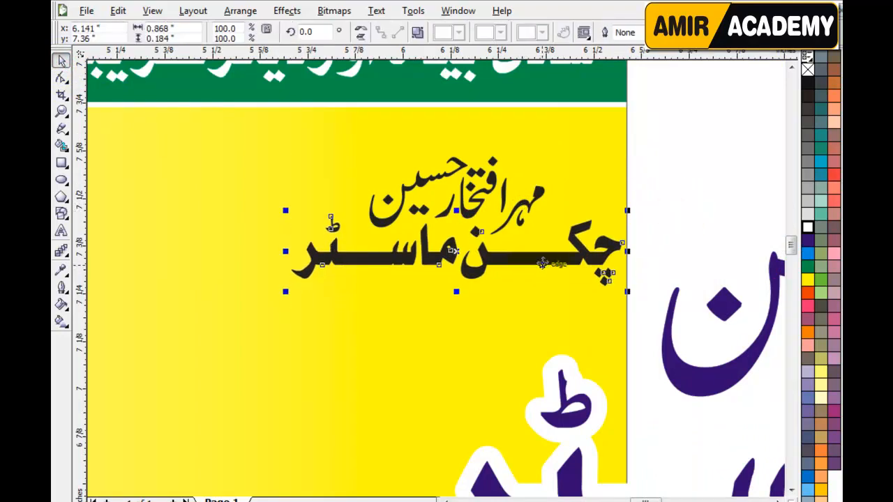
Step: Pull the title's right letter slightly left by editing its nodes
{"action": "key", "text": "F10"}
{"action": "left_click_drag", "start_coordinate": [688, 195], "coordinate": [544, 304]}
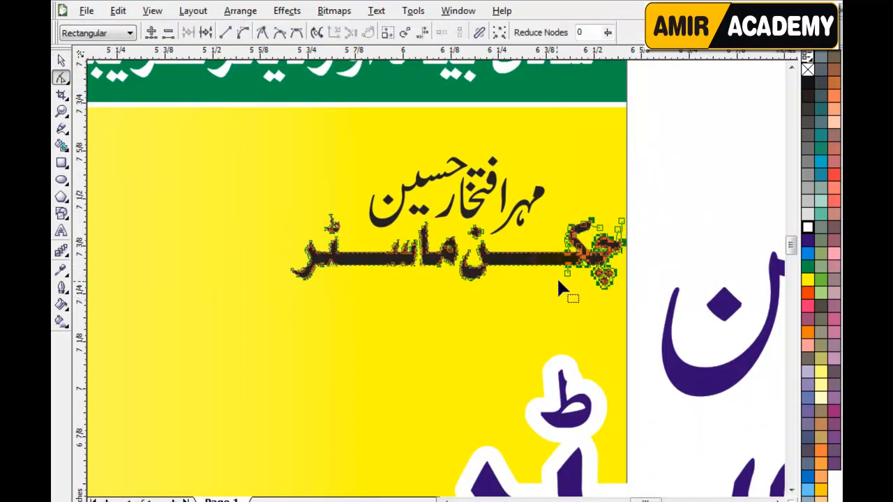
{"action": "left_click_drag", "start_coordinate": [570, 260], "coordinate": [540, 263]}
Step: Re-centre the name line over the title and nudge it slightly right
{"action": "key", "text": "space"}
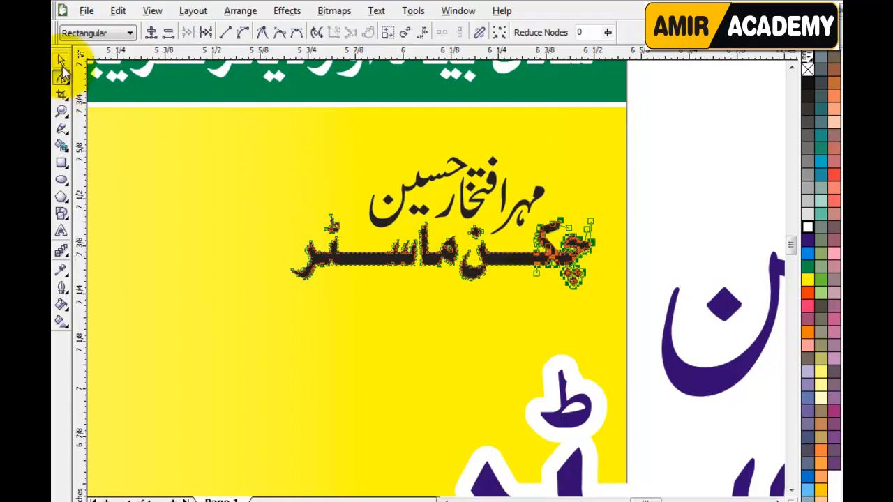
{"action": "left_click", "coordinate": [477, 203]}
{"action": "key", "text": "Left"}
{"action": "key", "text": "Right"}
{"action": "key", "text": "Right"}
{"action": "key", "text": "Right"}
{"action": "left_click", "coordinate": [672, 225]}
{"action": "left_click_drag", "start_coordinate": [677, 110], "coordinate": [246, 317]}
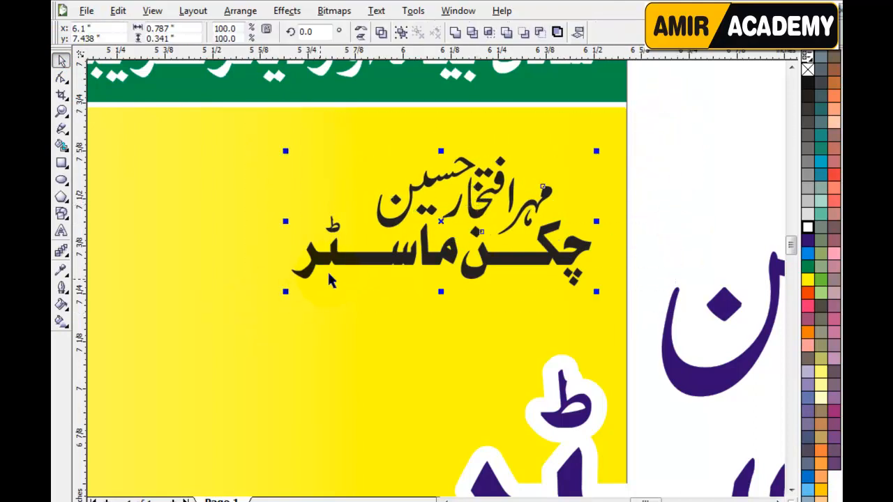
{"action": "key", "text": "c"}
{"action": "left_click", "coordinate": [703, 220]}
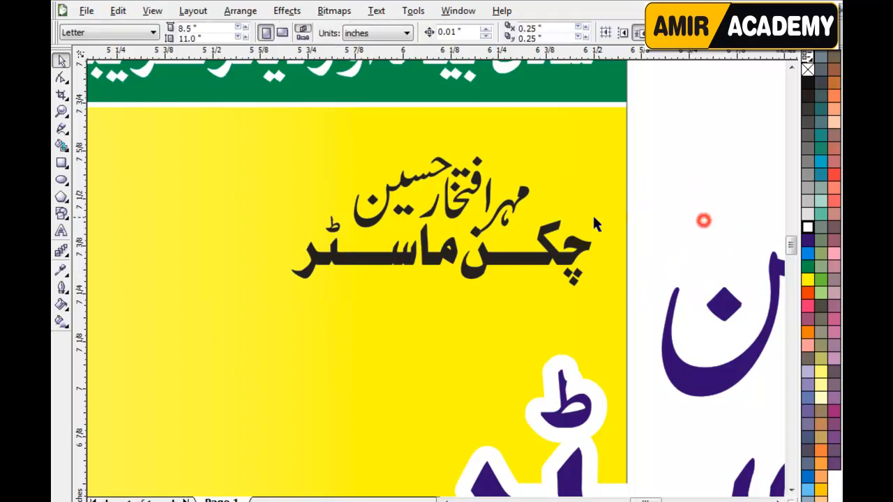
{"action": "left_click", "coordinate": [526, 196]}
{"action": "key", "text": "Right"}
{"action": "key", "text": "Right"}
{"action": "key", "text": "Right"}
{"action": "key", "text": "Right"}
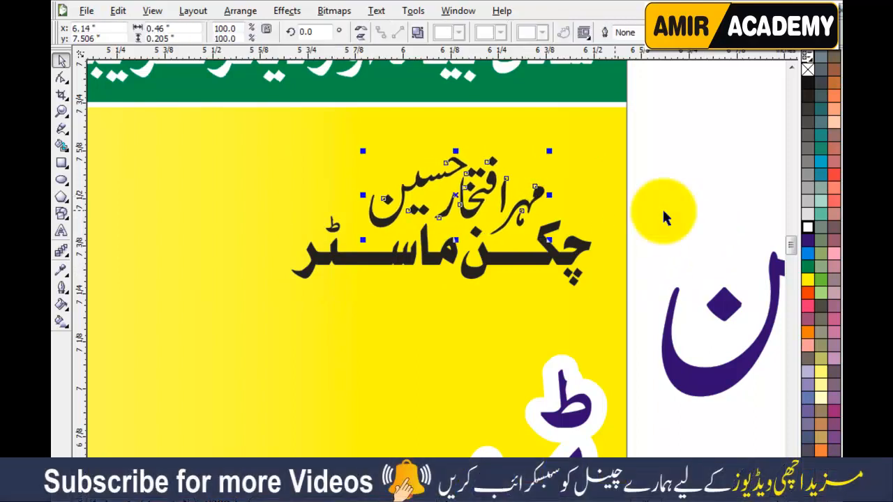
{"action": "left_click", "coordinate": [658, 136]}
{"action": "left_click_drag", "start_coordinate": [664, 126], "coordinate": [259, 329]}
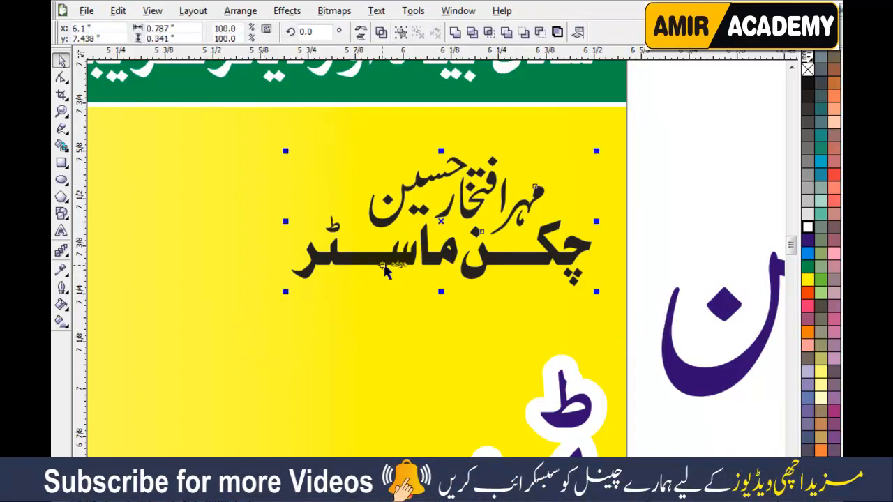
Step: Shift the title's left part slightly right using its nodes
{"action": "left_click", "coordinate": [657, 232]}
{"action": "left_click", "coordinate": [359, 257]}
{"action": "key", "text": "F10"}
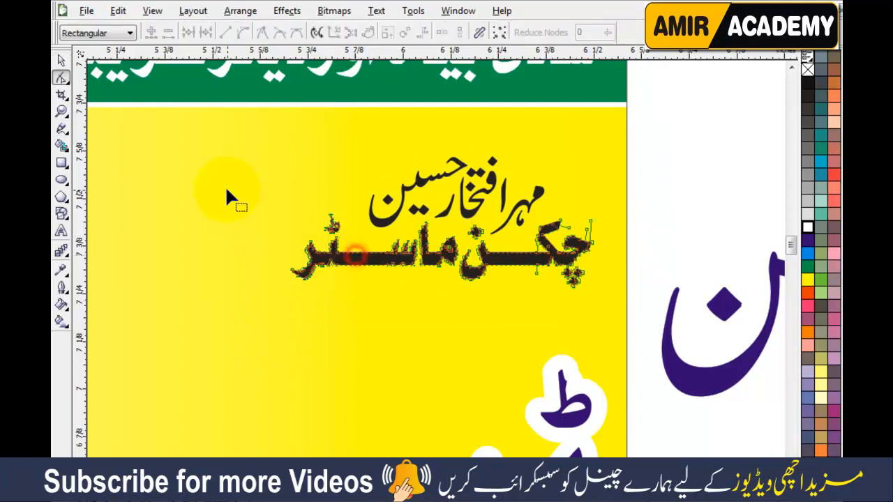
{"action": "left_click_drag", "start_coordinate": [364, 294], "coordinate": [364, 294]}
{"action": "key", "text": "Right"}
{"action": "key", "text": "Right"}
{"action": "key", "text": "Right"}
{"action": "key", "text": "Right"}
{"action": "key", "text": "Right"}
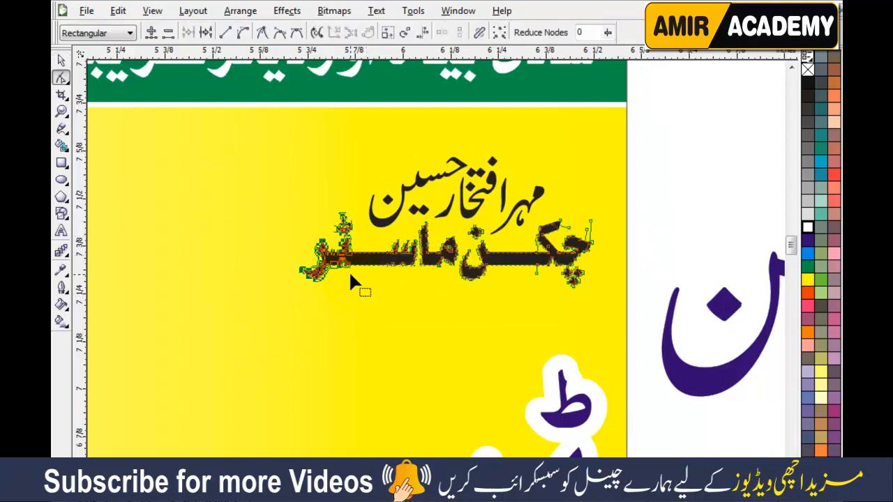
Step: Combine both text lines into one object and move it onto the banner
{"action": "left_click", "coordinate": [61, 60]}
{"action": "left_click", "coordinate": [671, 167]}
{"action": "left_click_drag", "start_coordinate": [661, 132], "coordinate": [297, 340]}
{"action": "left_click", "coordinate": [454, 32]}
{"action": "scroll", "coordinate": [434, 280], "scroll_direction": "down", "scroll_amount": 1}
{"action": "left_click_drag", "start_coordinate": [553, 387], "coordinate": [685, 391]}
{"action": "mouse_move", "coordinate": [477, 262]}
{"action": "left_mouse_down"}
{"action": "mouse_move", "coordinate": [453, 261]}
{"action": "mouse_move", "coordinate": [474, 246]}
{"action": "left_mouse_up"}
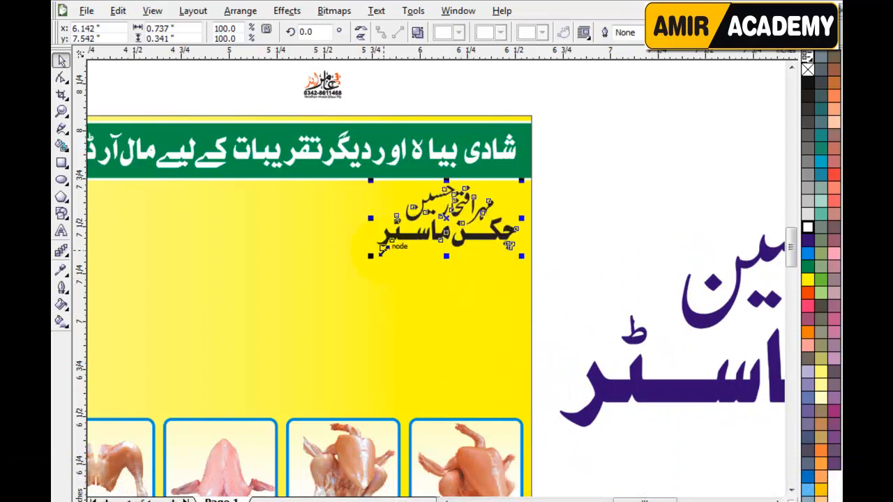
Step: Scale the black text block to about 350% so it fills the panel above the chicken photos
{"action": "left_click_drag", "start_coordinate": [370, 256], "coordinate": [140, 423]}
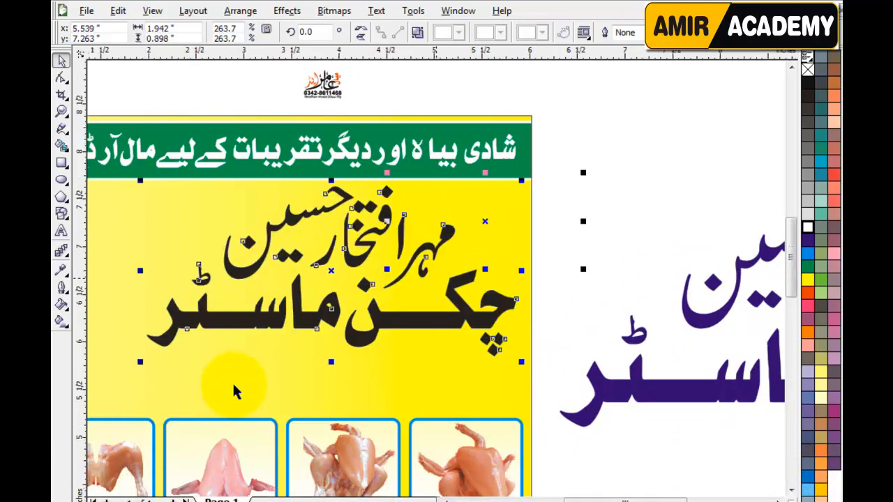
{"action": "scroll", "coordinate": [441, 279], "scroll_direction": "down", "scroll_amount": 1}
{"action": "scroll", "coordinate": [440, 272], "scroll_direction": "up", "scroll_amount": 1}
{"action": "left_click_drag", "start_coordinate": [325, 259], "coordinate": [192, 344]}
{"action": "scroll", "coordinate": [439, 279], "scroll_direction": "down", "scroll_amount": 1}
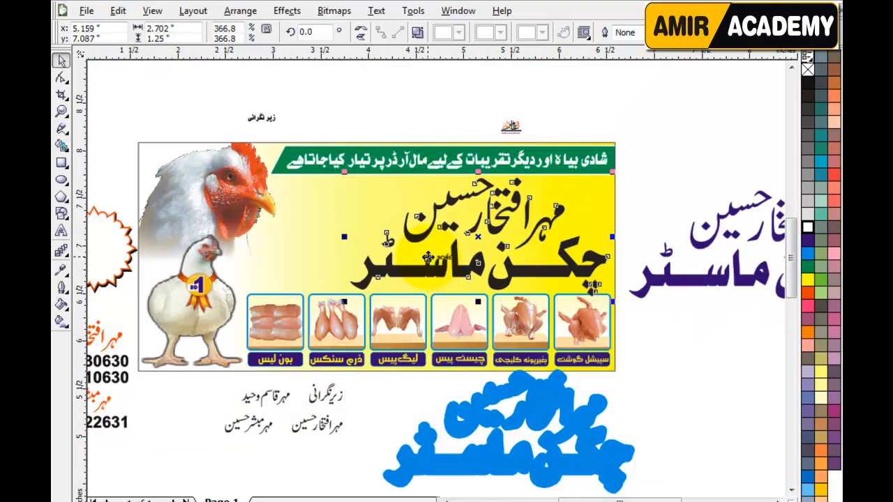
{"action": "scroll", "coordinate": [457, 283], "scroll_direction": "up", "scroll_amount": 1}
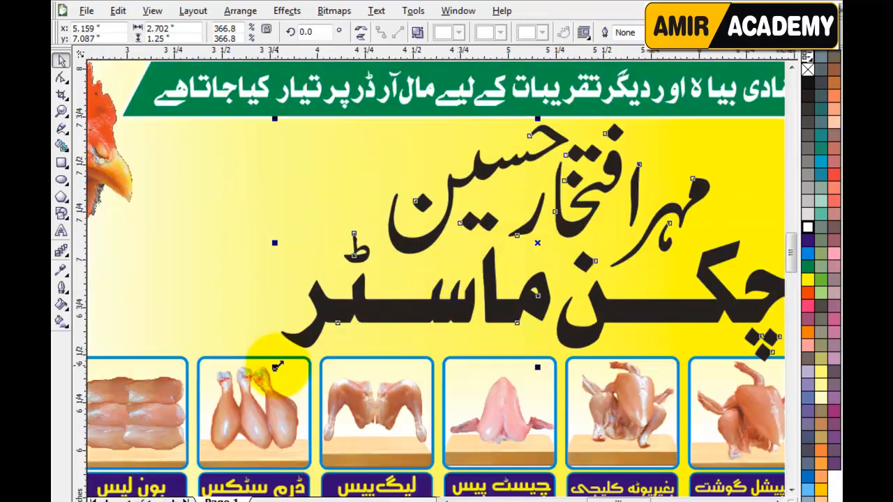
{"action": "left_click_drag", "start_coordinate": [277, 366], "coordinate": [270, 367]}
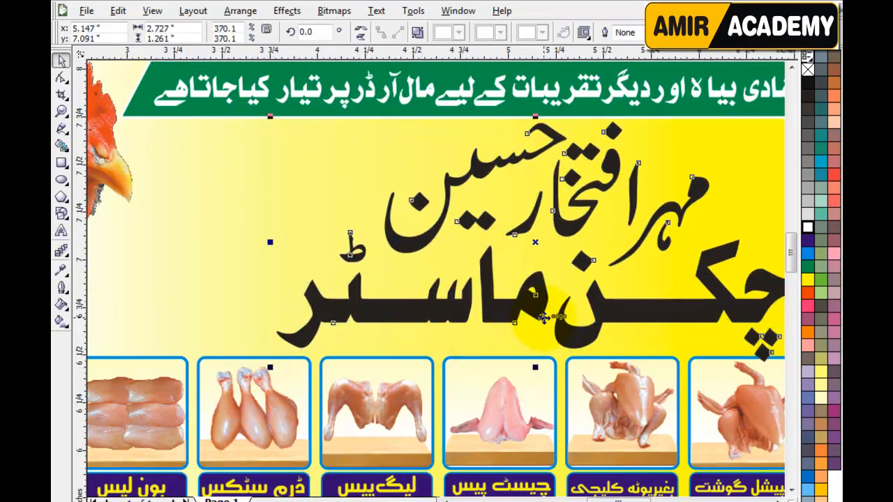
{"action": "scroll", "coordinate": [541, 321], "scroll_direction": "down", "scroll_amount": 1}
{"action": "scroll", "coordinate": [446, 289], "scroll_direction": "up", "scroll_amount": 1}
{"action": "left_click_drag", "start_coordinate": [659, 344], "coordinate": [645, 349]}
{"action": "key", "text": "Right"}
{"action": "key", "text": "Right"}
{"action": "key", "text": "Right"}
{"action": "key", "text": "Up"}
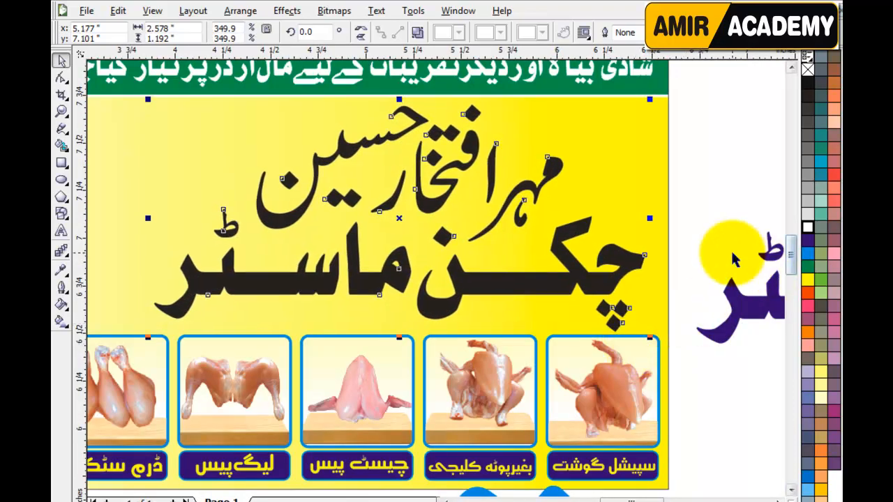
{"action": "left_click", "coordinate": [718, 249]}
{"action": "left_click", "coordinate": [580, 276]}
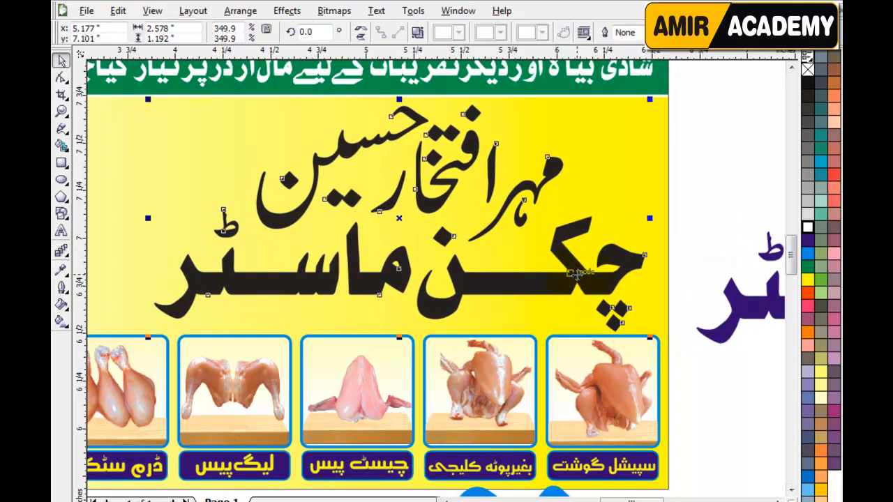
Step: Move the blue outlined text up beside the purple text
{"action": "scroll", "coordinate": [581, 276], "scroll_direction": "down", "scroll_amount": 1}
{"action": "left_click", "coordinate": [513, 419]}
{"action": "left_click_drag", "start_coordinate": [457, 423], "coordinate": [580, 325]}
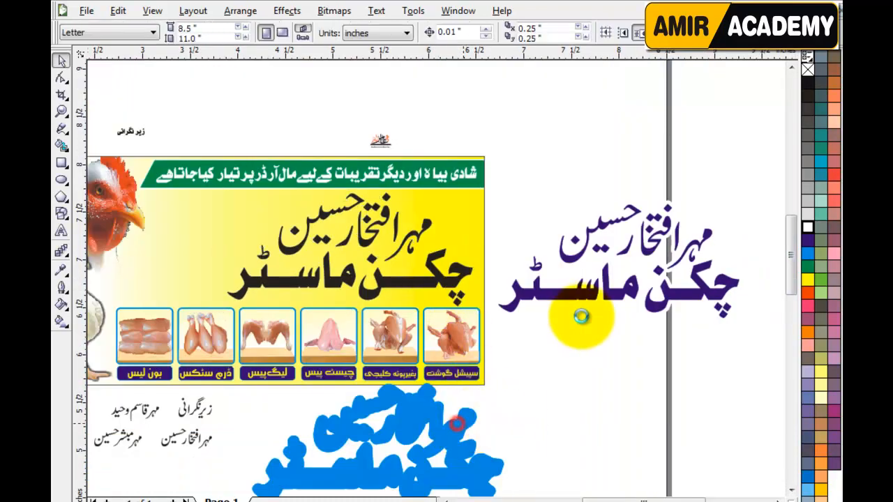
{"action": "left_click", "coordinate": [412, 427]}
{"action": "left_click_drag", "start_coordinate": [414, 427], "coordinate": [592, 169]}
{"action": "scroll", "coordinate": [468, 195], "scroll_direction": "up", "scroll_amount": 1}
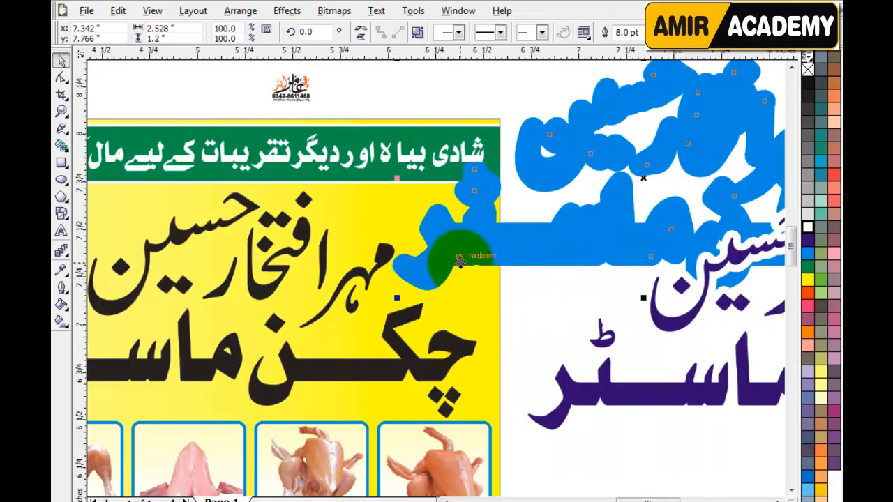
{"action": "left_click", "coordinate": [409, 358]}
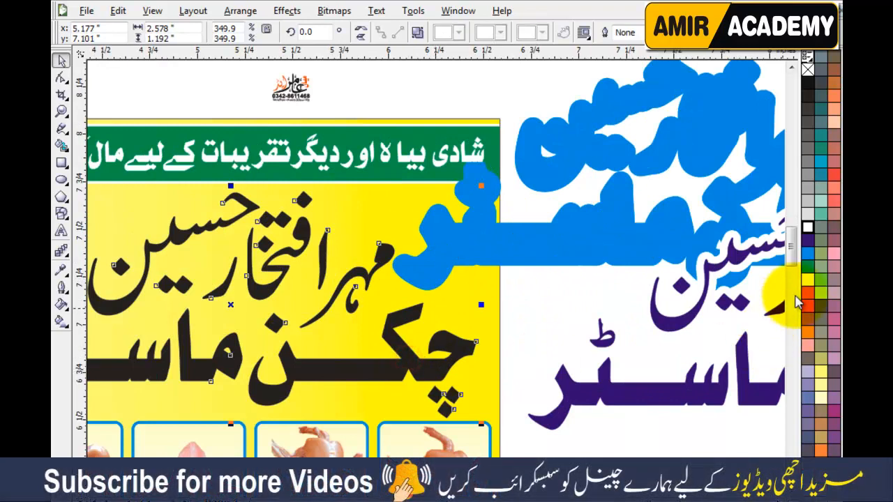
Step: Fill the title lettering on the yellow panel blue and bring up its Outline Pen settings
{"action": "left_click", "coordinate": [808, 256]}
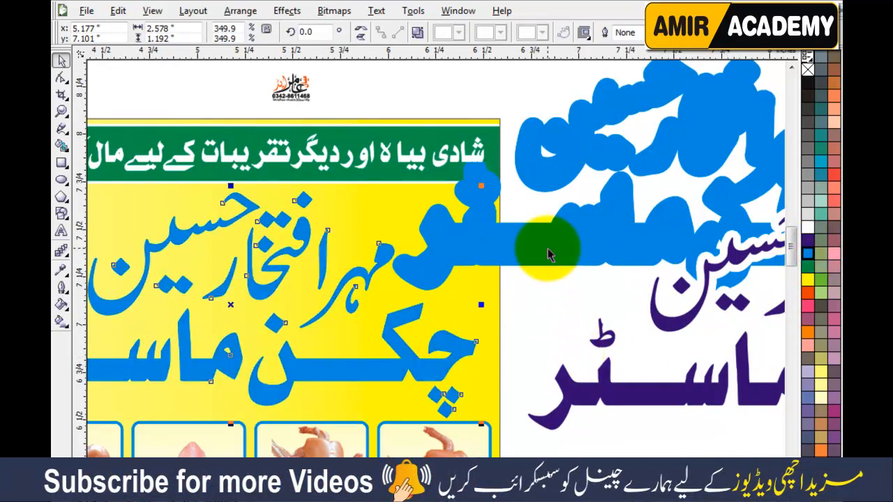
{"action": "left_click", "coordinate": [600, 248]}
{"action": "left_click", "coordinate": [539, 345]}
{"action": "left_click", "coordinate": [452, 349]}
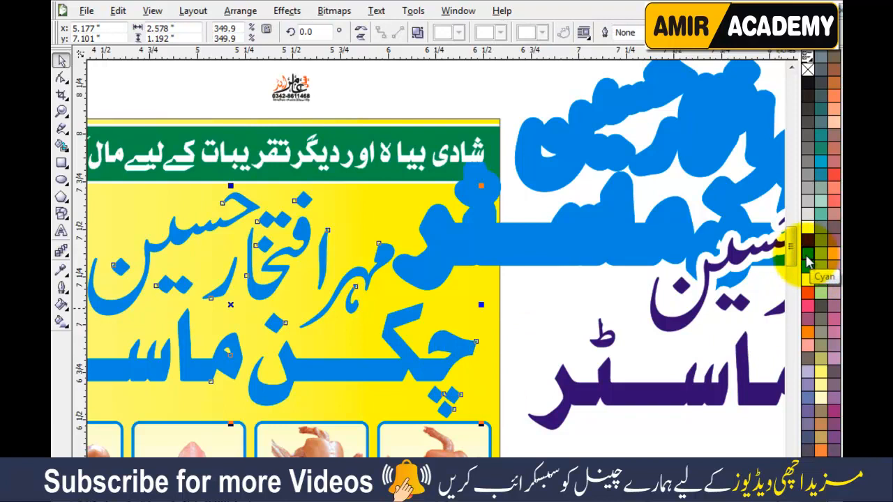
{"action": "left_click_drag", "start_coordinate": [807, 260], "coordinate": [387, 352]}
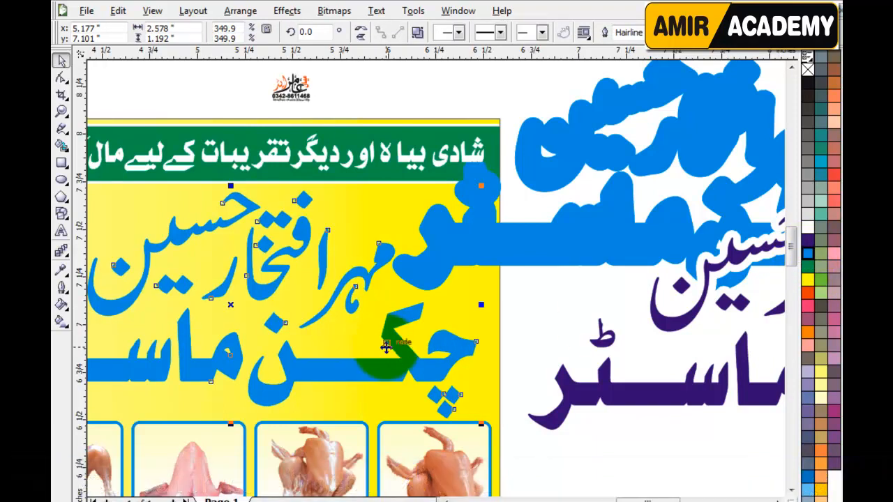
{"action": "key", "text": "F12"}
Step: Give the title an 8.0 pt outline behind the fill, scaled with image, with round corners and caps
{"action": "left_click", "coordinate": [361, 191]}
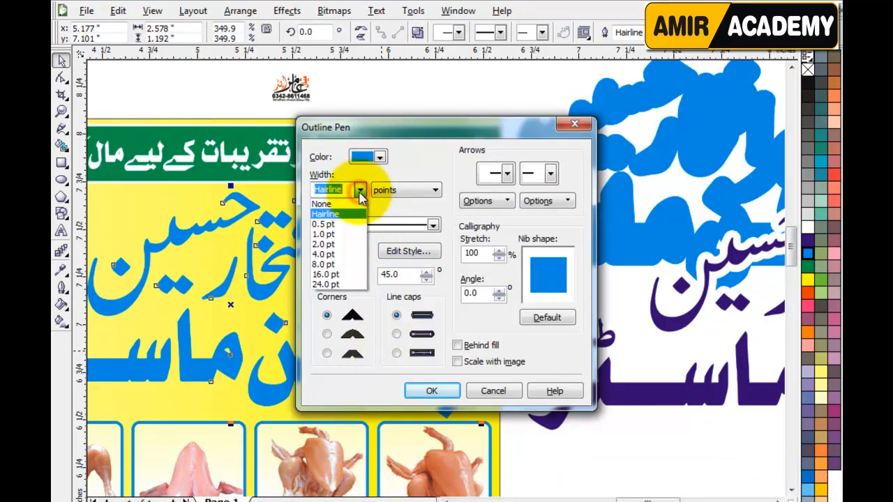
{"action": "left_click", "coordinate": [330, 265]}
{"action": "left_click", "coordinate": [457, 345]}
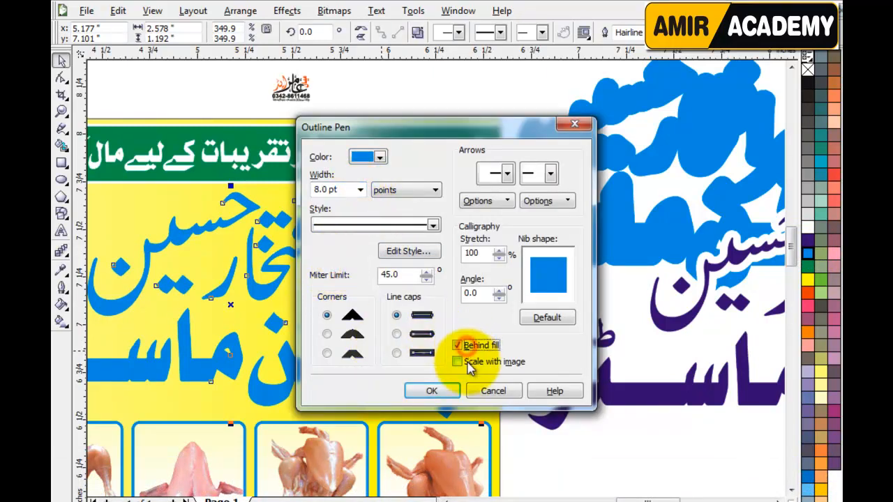
{"action": "left_click", "coordinate": [457, 361]}
{"action": "left_click", "coordinate": [396, 335]}
{"action": "left_click", "coordinate": [326, 335]}
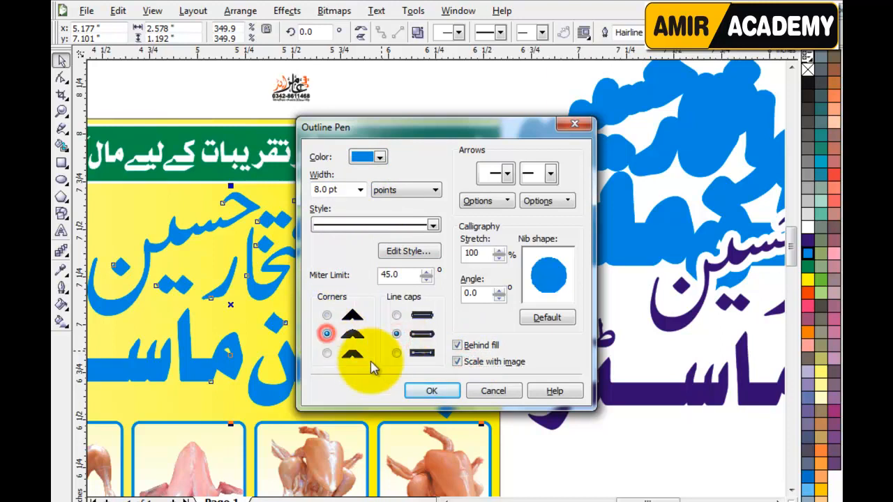
{"action": "left_click", "coordinate": [430, 390]}
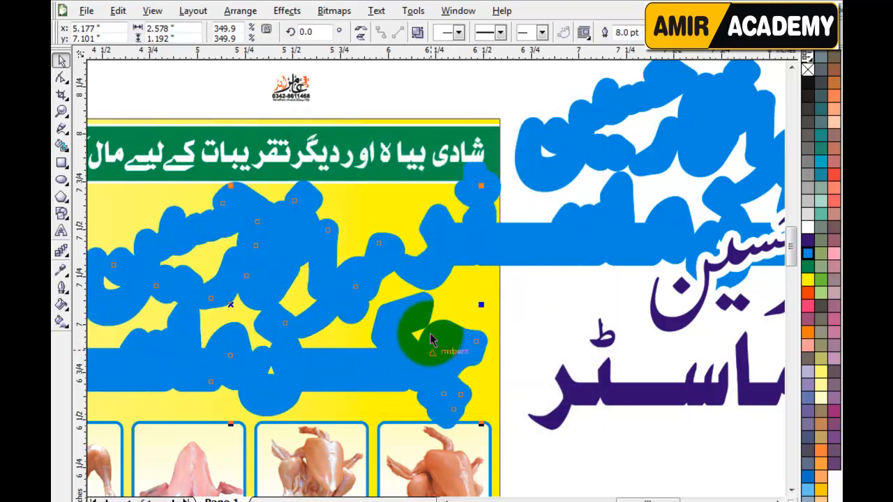
Step: Increase the title's outline width to 12 pt
{"action": "left_click", "coordinate": [639, 33]}
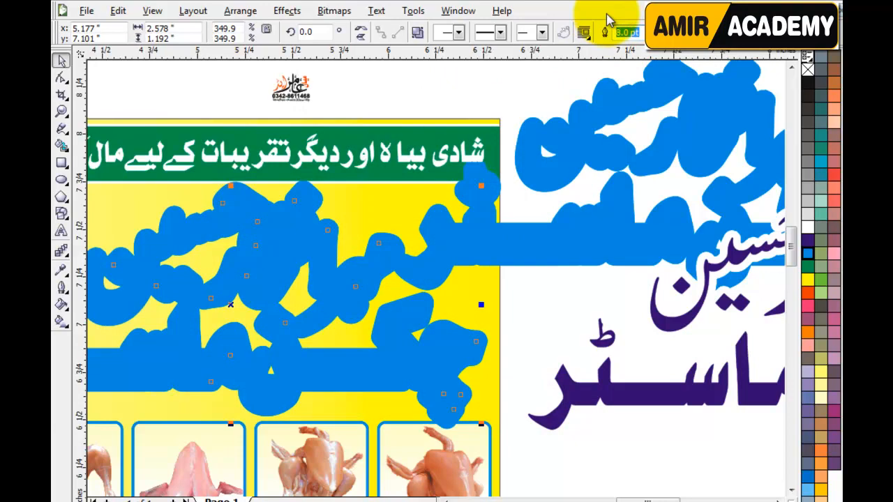
{"action": "type", "text": "12"}
{"action": "key", "text": "Return"}
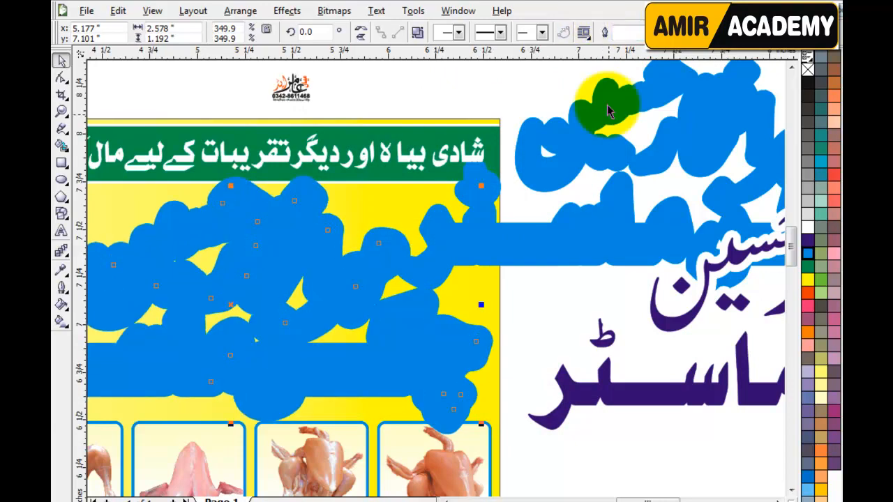
Step: Delete the spare blue lettering beside the page
{"action": "left_click", "coordinate": [598, 242]}
{"action": "left_click_drag", "start_coordinate": [598, 242], "coordinate": [594, 208]}
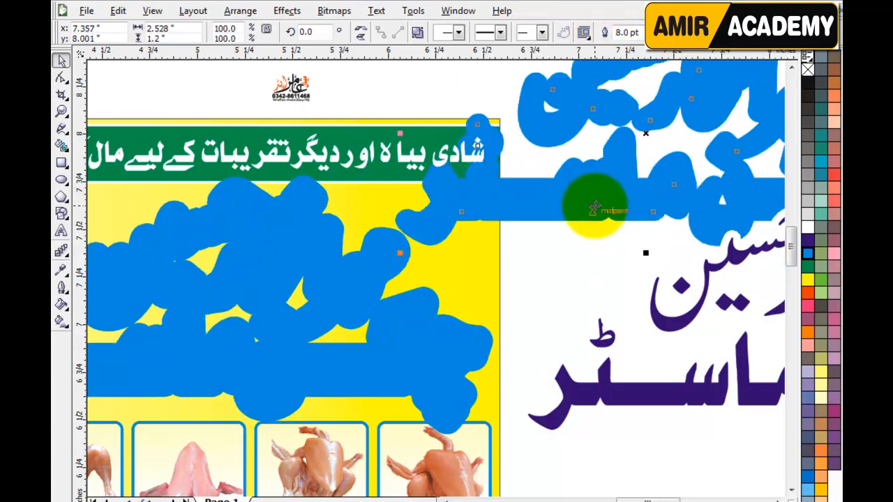
{"action": "key", "text": "Delete"}
Step: Set the title lettering's outline width back to 8 pt
{"action": "left_click", "coordinate": [441, 343]}
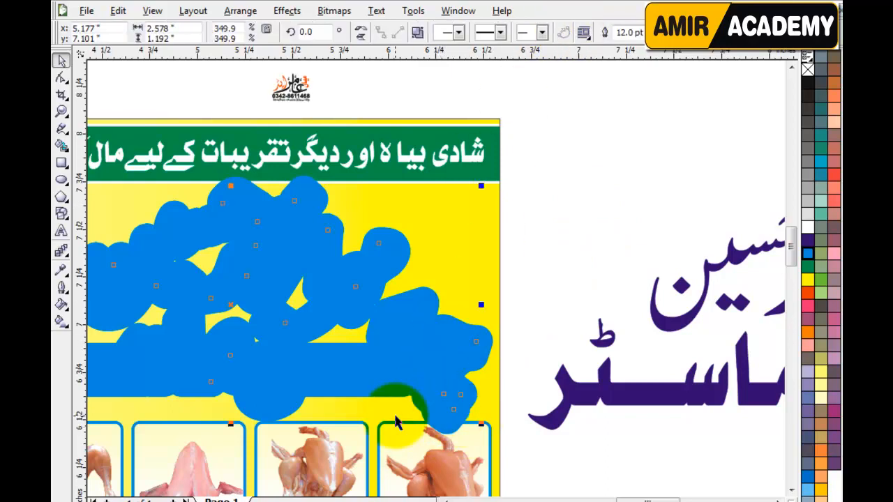
{"action": "left_click_drag", "start_coordinate": [646, 500], "coordinate": [631, 500]}
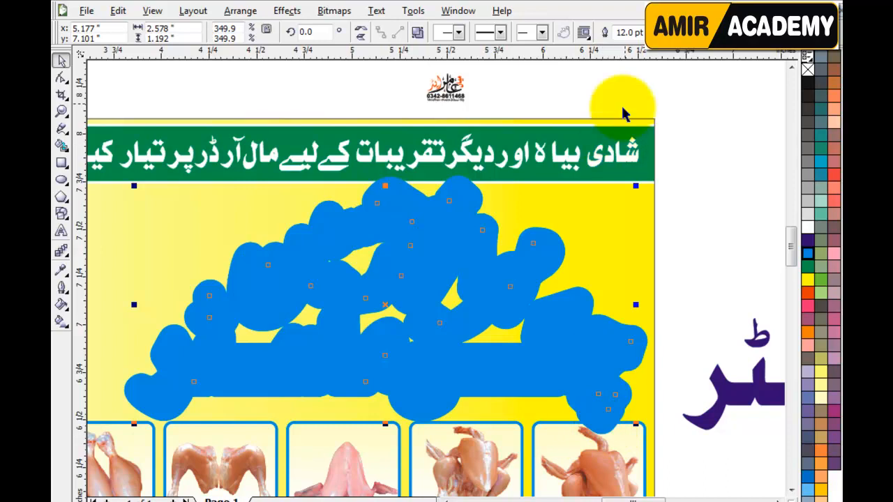
{"action": "left_click", "coordinate": [631, 33]}
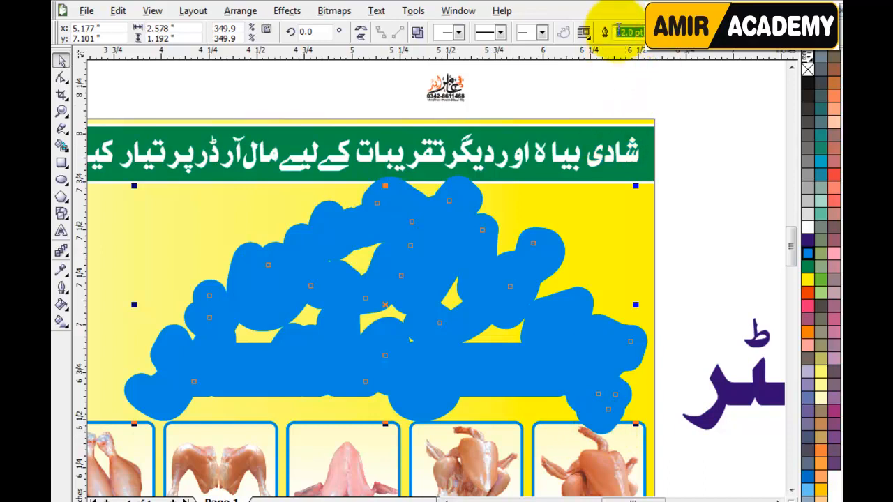
{"action": "type", "text": "8"}
{"action": "key", "text": "Return"}
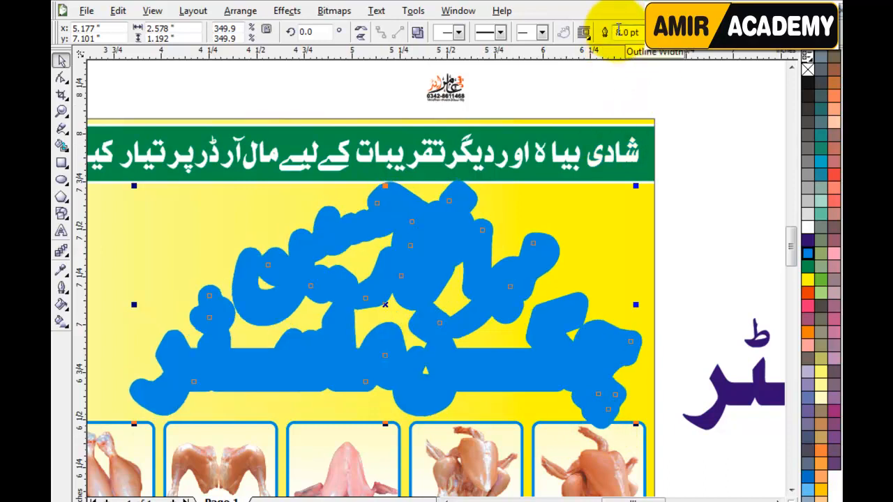
Step: Reposition the purple lettering beside the page, then reselect the panel title
{"action": "left_click", "coordinate": [699, 260]}
{"action": "left_click", "coordinate": [729, 389]}
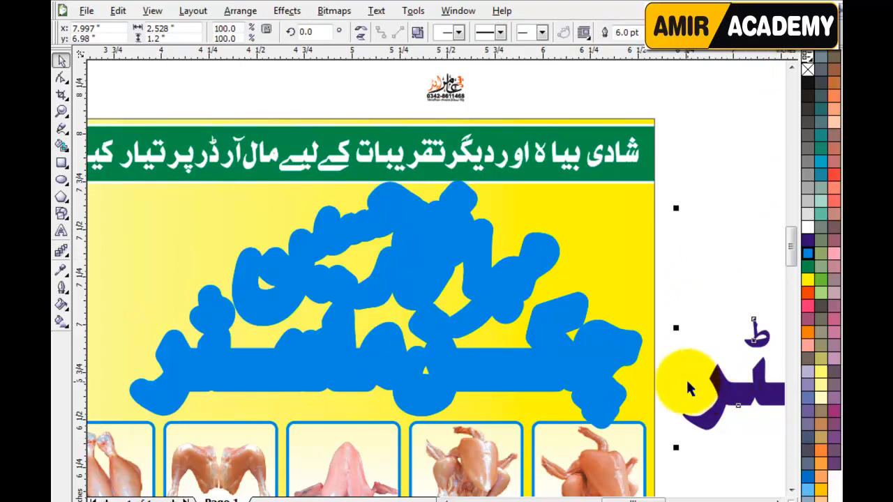
{"action": "left_click_drag", "start_coordinate": [726, 394], "coordinate": [557, 361]}
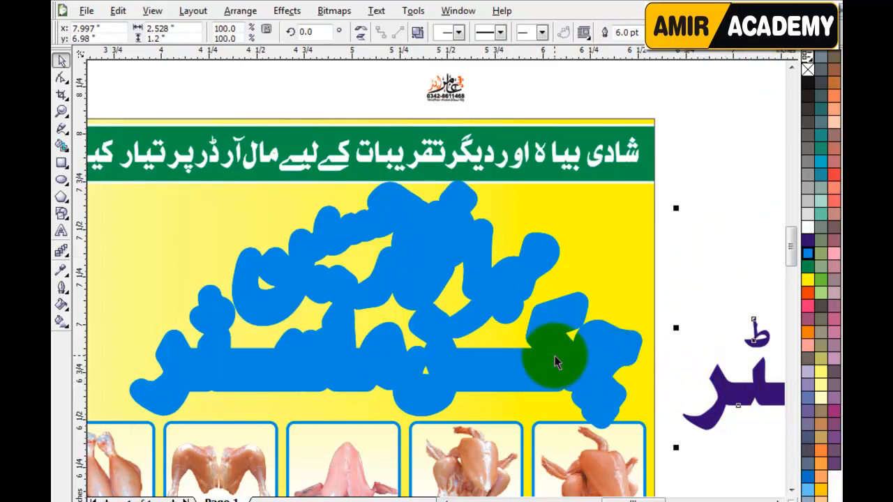
{"action": "left_click", "coordinate": [717, 214]}
{"action": "left_click", "coordinate": [515, 276]}
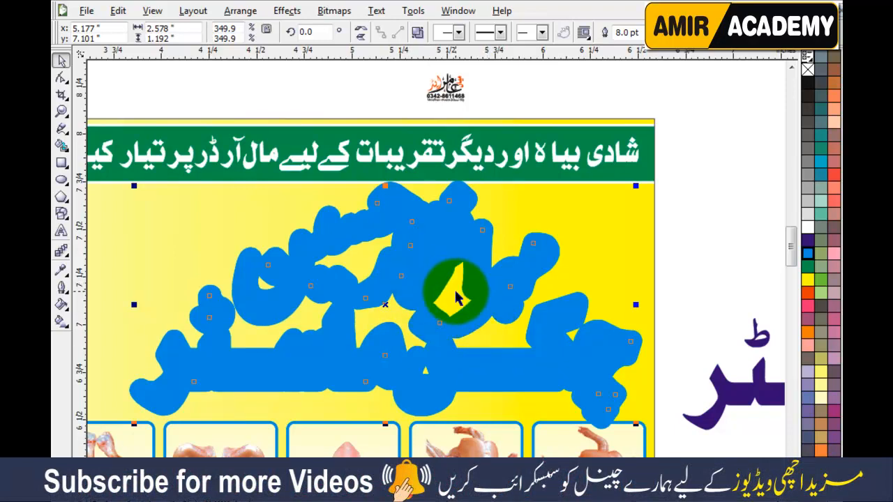
Step: Fill the title lettering dark purple with a 6 pt white outline
{"action": "left_click", "coordinate": [807, 242]}
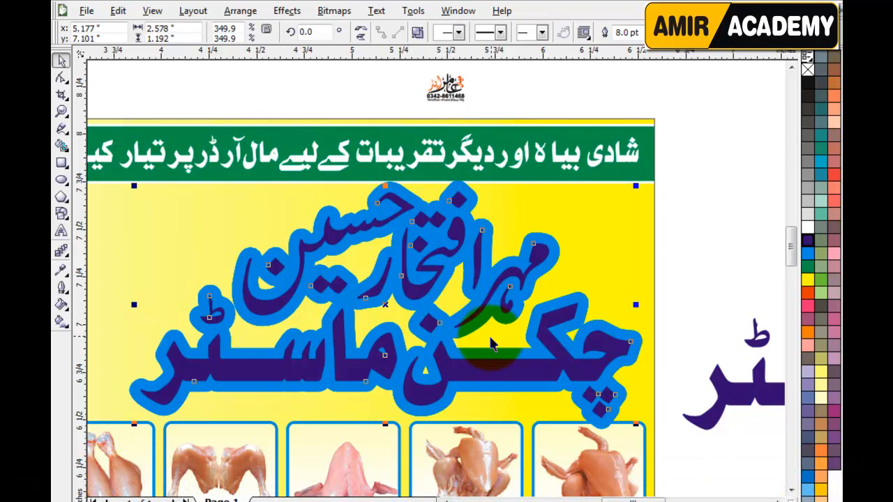
{"action": "left_click", "coordinate": [806, 228]}
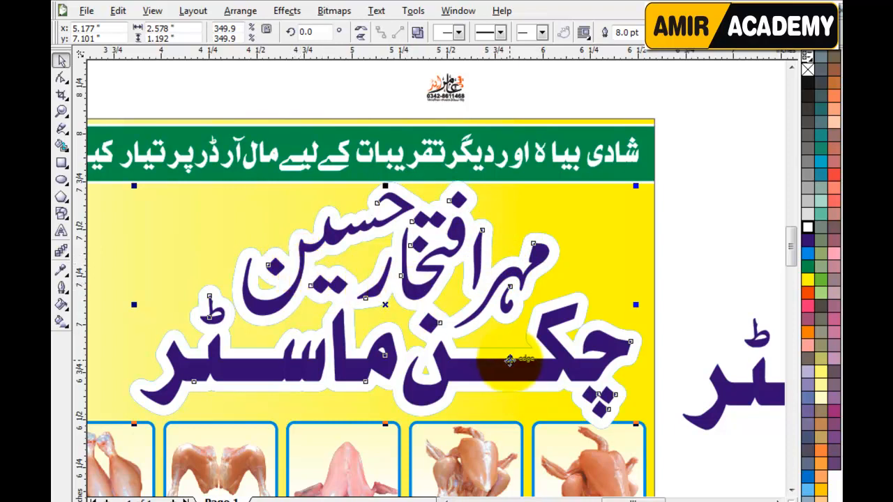
{"action": "left_click", "coordinate": [691, 289]}
{"action": "left_click", "coordinate": [610, 342]}
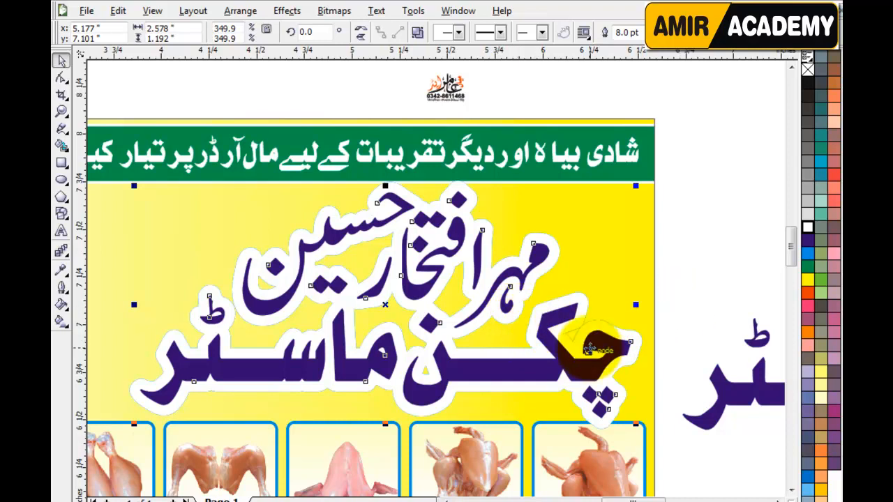
{"action": "left_click", "coordinate": [628, 32]}
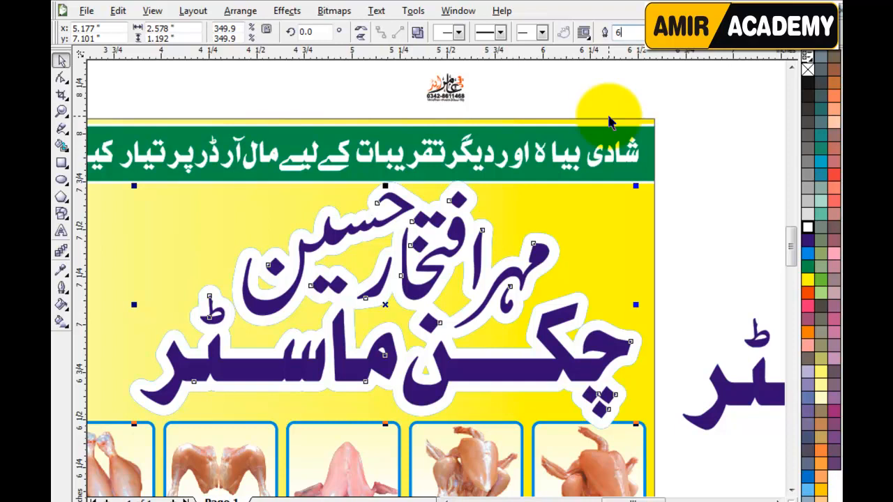
{"action": "key", "text": "Return"}
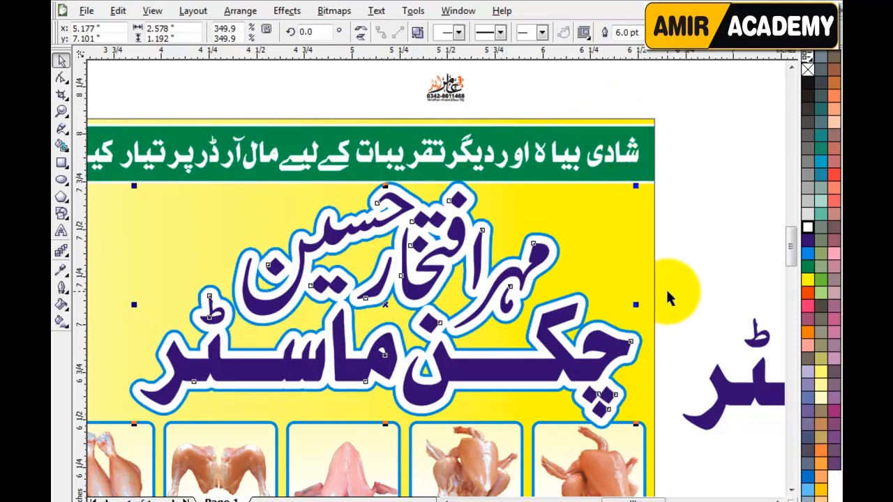
{"action": "left_click", "coordinate": [695, 307]}
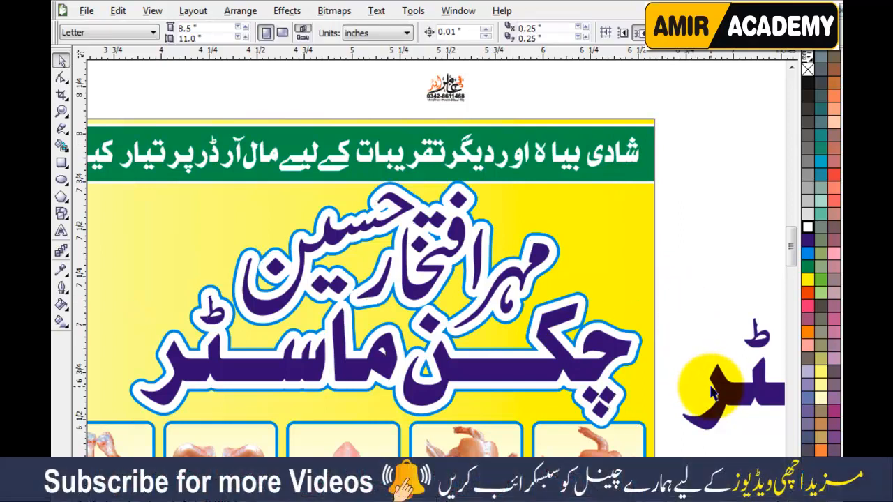
Step: Zoom to all objects and delete the spare purple lettering
{"action": "key", "text": "F4"}
{"action": "left_click", "coordinate": [678, 278]}
{"action": "key", "text": "Delete"}
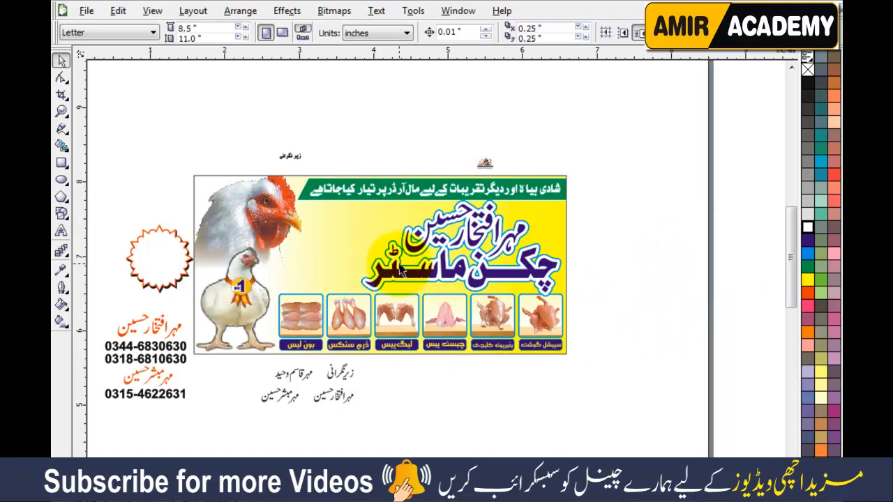
Step: Move the starburst right of the banner and the contact names and numbers onto it
{"action": "left_click", "coordinate": [444, 383]}
{"action": "left_click_drag", "start_coordinate": [114, 208], "coordinate": [204, 300]}
{"action": "left_click_drag", "start_coordinate": [162, 259], "coordinate": [606, 234]}
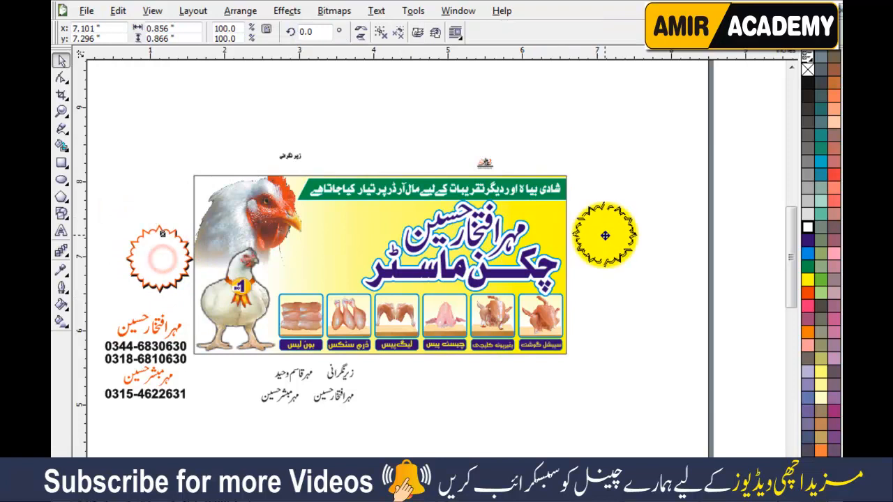
{"action": "left_click", "coordinate": [289, 428]}
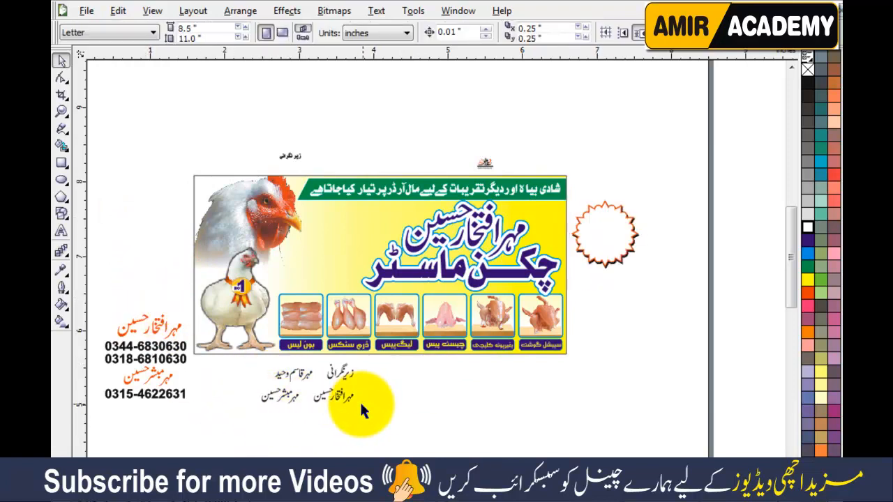
{"action": "left_click_drag", "start_coordinate": [95, 301], "coordinate": [207, 410]}
{"action": "left_click_drag", "start_coordinate": [148, 352], "coordinate": [339, 249]}
Step: Shrink the contact block and shift it down and left on the panel
{"action": "scroll", "coordinate": [340, 249], "scroll_direction": "up", "scroll_amount": 2}
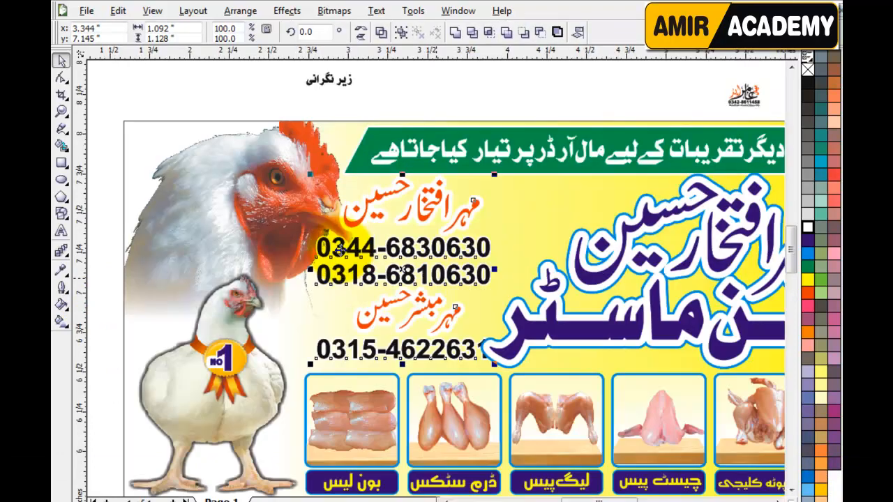
{"action": "scroll", "coordinate": [438, 275], "scroll_direction": "up", "scroll_amount": 2}
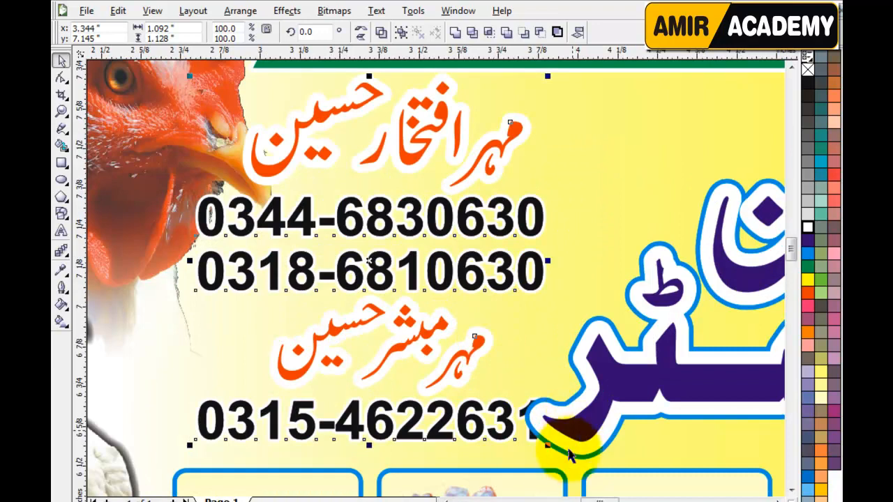
{"action": "left_click_drag", "start_coordinate": [548, 447], "coordinate": [522, 429]}
{"action": "left_click_drag", "start_coordinate": [443, 345], "coordinate": [393, 378]}
{"action": "left_click_drag", "start_coordinate": [473, 136], "coordinate": [515, 119]}
Step: Move the top name and two numbers up and right and enlarge them slightly
{"action": "left_click_drag", "start_coordinate": [536, 87], "coordinate": [160, 326]}
{"action": "left_click_drag", "start_coordinate": [301, 207], "coordinate": [482, 145]}
{"action": "left_click_drag", "start_coordinate": [292, 288], "coordinate": [268, 298]}
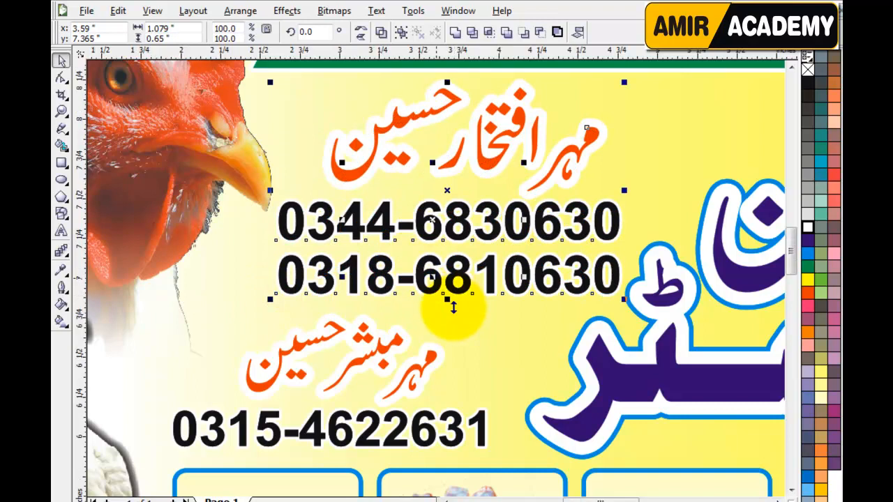
{"action": "scroll", "coordinate": [452, 318], "scroll_direction": "down", "scroll_amount": 2}
{"action": "left_click", "coordinate": [393, 75]}
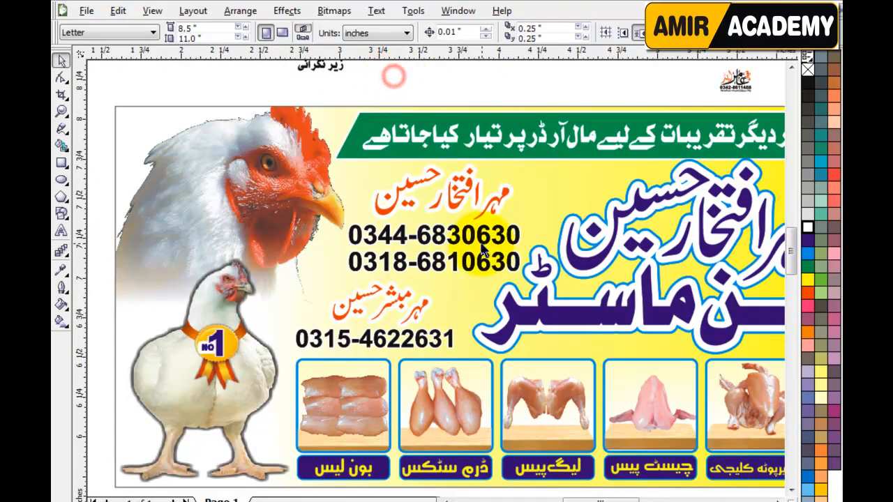
{"action": "scroll", "coordinate": [434, 280], "scroll_direction": "down", "scroll_amount": 1}
{"action": "scroll", "coordinate": [569, 249], "scroll_direction": "up", "scroll_amount": 1}
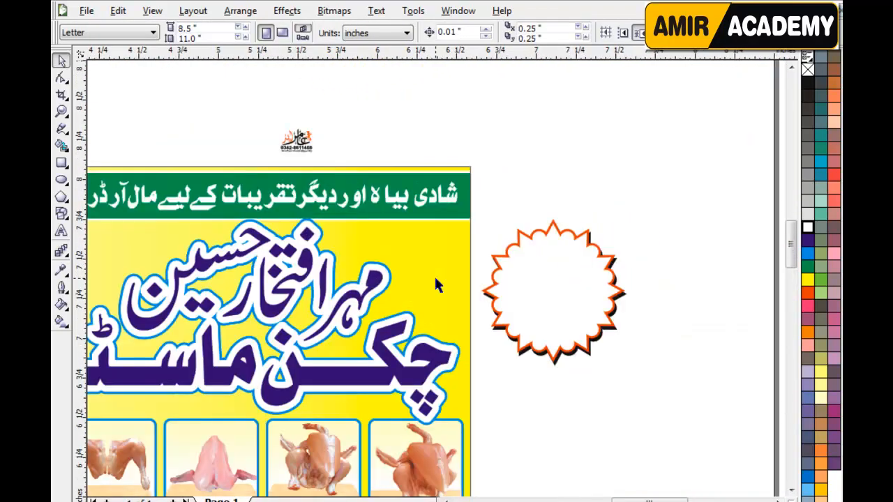
Step: Nudge the orange starburst slightly up and right, just beyond the banner's right edge
{"action": "left_click_drag", "start_coordinate": [596, 296], "coordinate": [598, 298]}
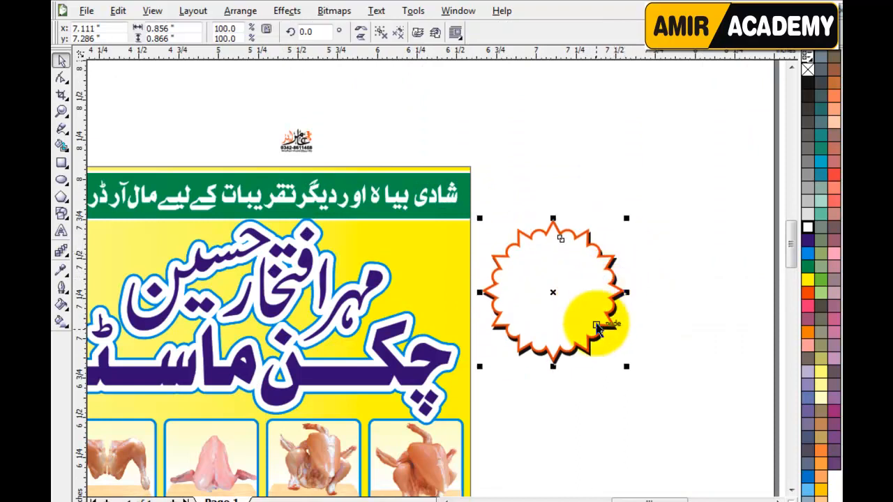
{"action": "left_click", "coordinate": [590, 389]}
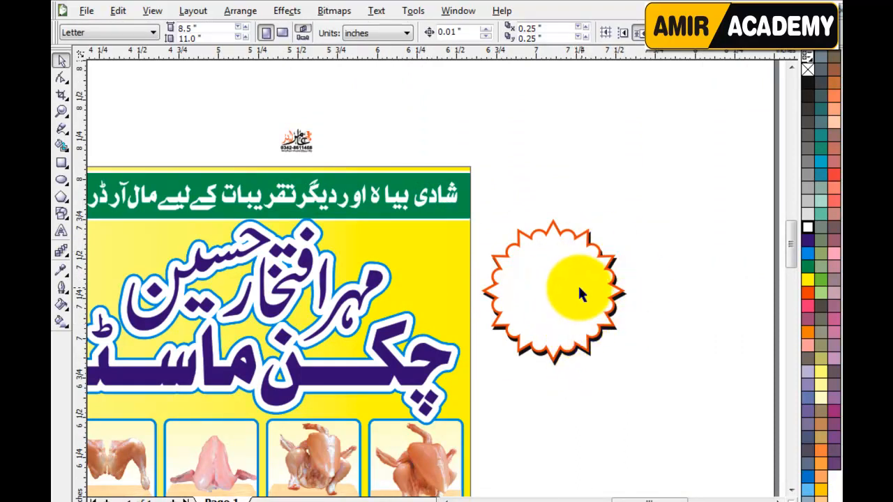
{"action": "scroll", "coordinate": [635, 485], "scroll_direction": "left", "scroll_amount": 3}
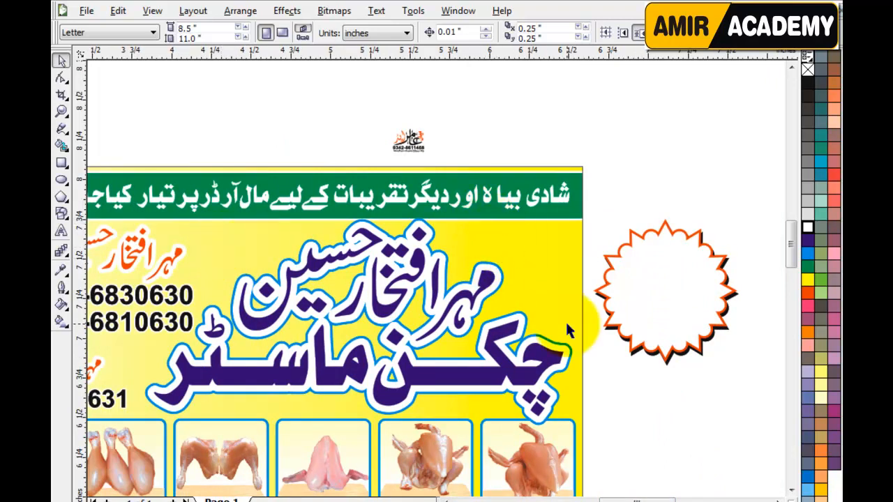
{"action": "left_click_drag", "start_coordinate": [639, 290], "coordinate": [628, 305]}
{"action": "left_click", "coordinate": [635, 186]}
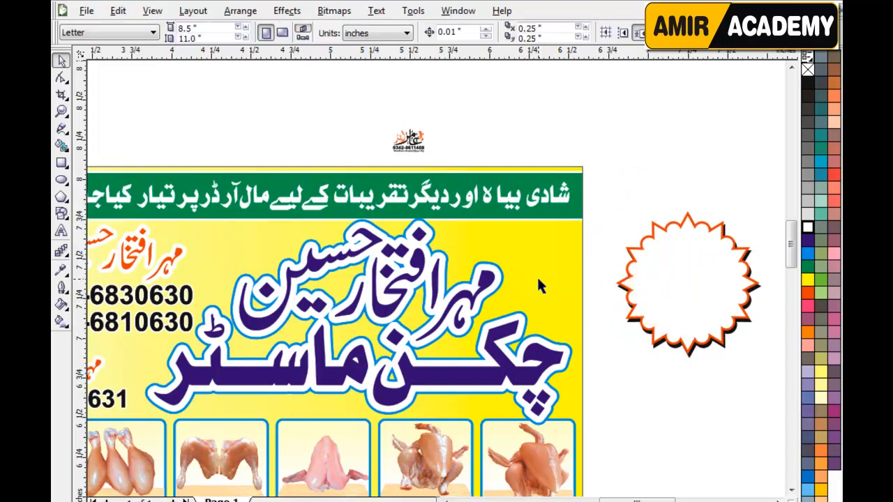
{"action": "scroll", "coordinate": [536, 292], "scroll_direction": "up", "scroll_amount": 1}
{"action": "left_click", "coordinate": [572, 165]}
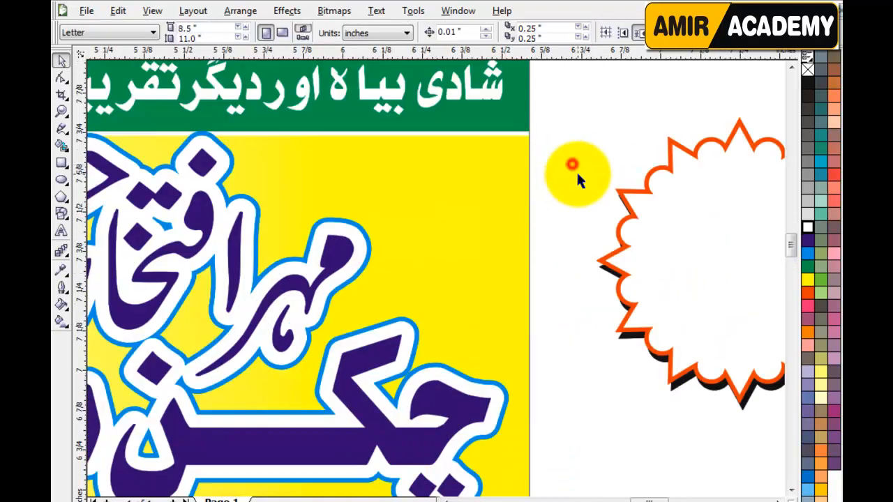
{"action": "left_click", "coordinate": [648, 226]}
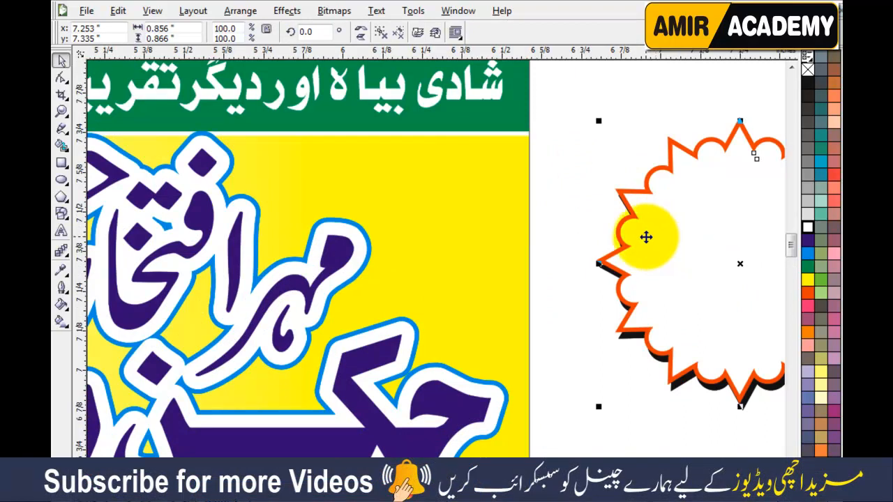
{"action": "left_click", "coordinate": [593, 96]}
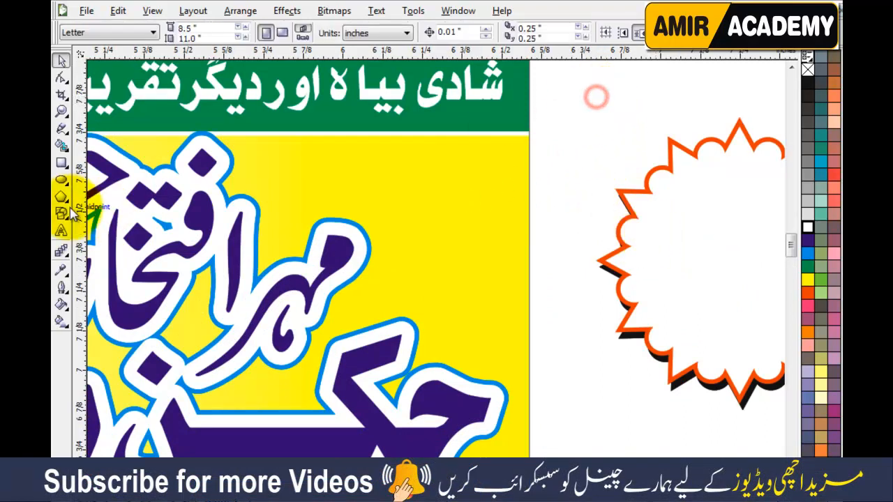
{"action": "left_click", "coordinate": [61, 163]}
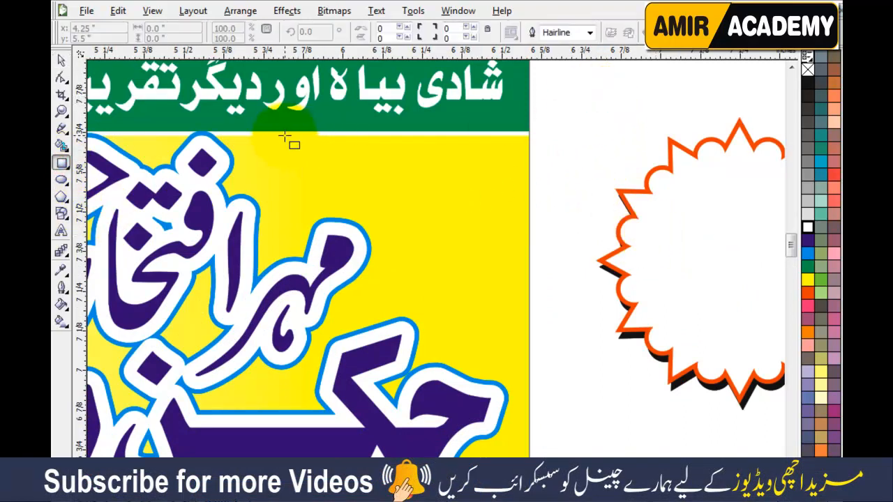
Step: Draw a rectangle over the banner's top-right corner and cut it into a right triangle
{"action": "mouse_move", "coordinate": [472, 195]}
{"action": "left_mouse_down"}
{"action": "mouse_move", "coordinate": [530, 239]}
{"action": "mouse_move", "coordinate": [554, 342]}
{"action": "mouse_move", "coordinate": [575, 382]}
{"action": "left_mouse_up"}
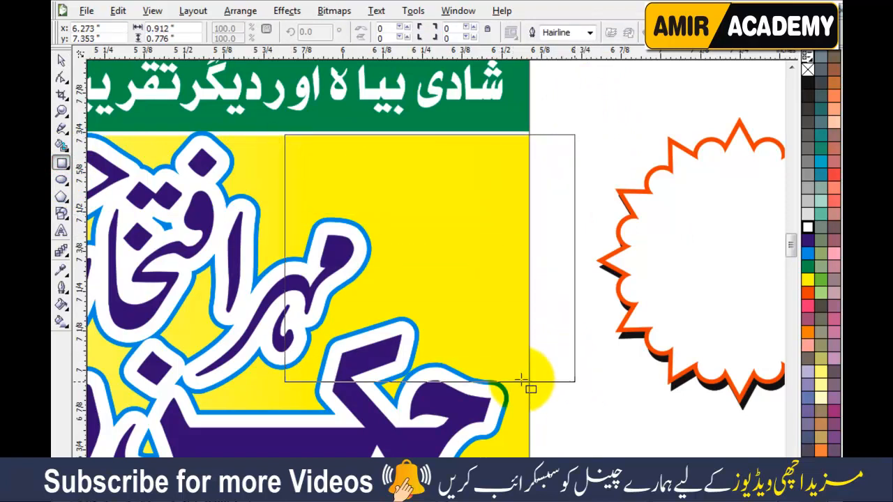
{"action": "left_click", "coordinate": [62, 78]}
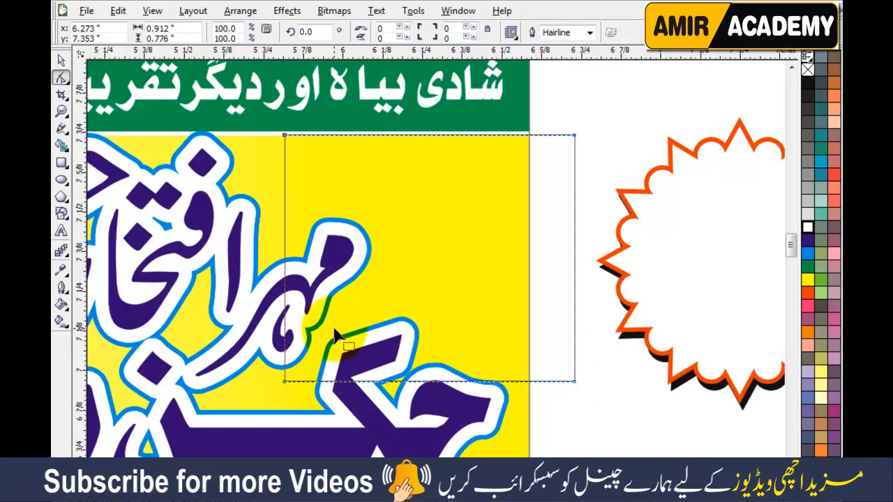
{"action": "key", "text": "ctrl+q"}
{"action": "double_click", "coordinate": [285, 382]}
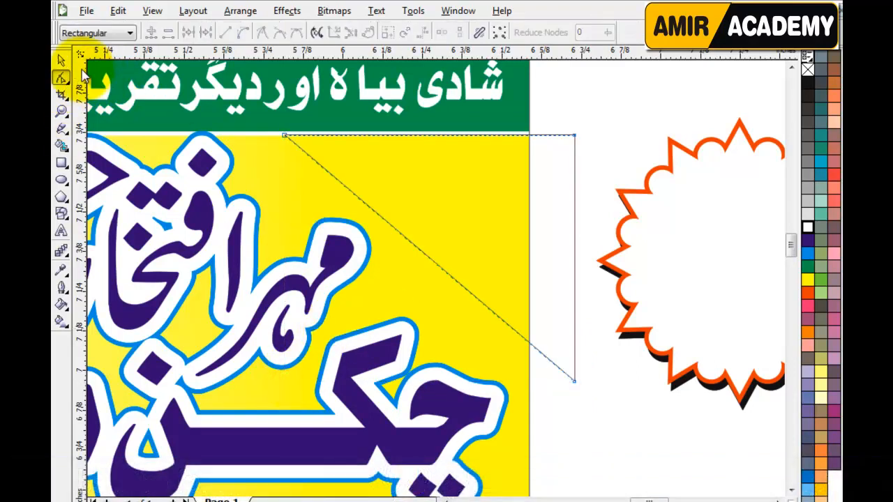
Step: Enlarge the triangle to about 123.5% and shift it slightly left and down
{"action": "left_click", "coordinate": [61, 60]}
{"action": "left_click_drag", "start_coordinate": [580, 387], "coordinate": [609, 411]}
{"action": "mouse_move", "coordinate": [566, 232]}
{"action": "left_mouse_down"}
{"action": "mouse_move", "coordinate": [556, 245]}
{"action": "mouse_move", "coordinate": [559, 221]}
{"action": "left_mouse_up"}
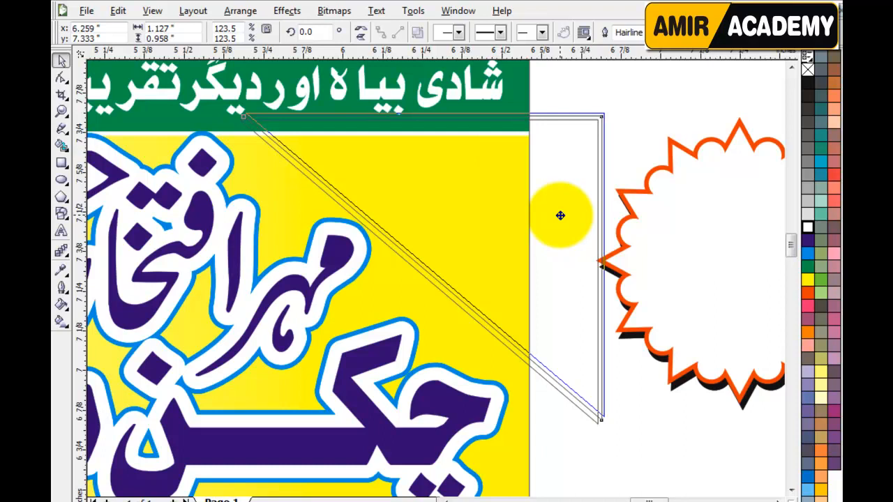
{"action": "left_click", "coordinate": [652, 131]}
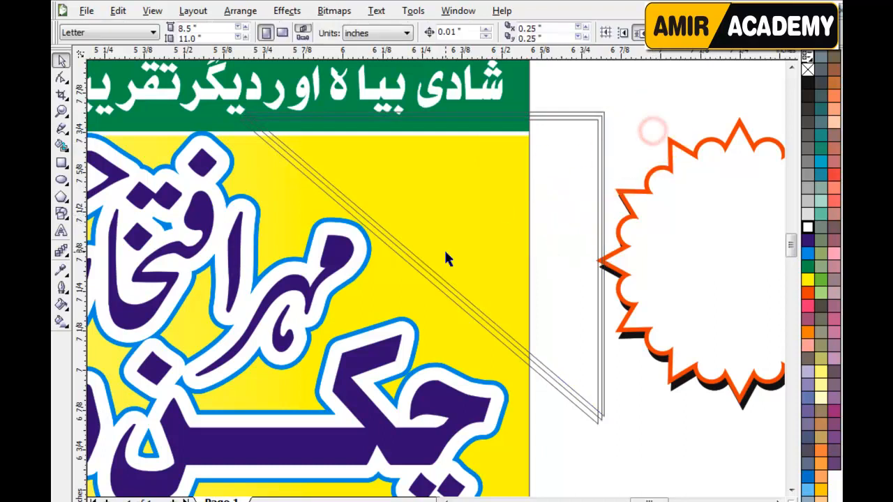
{"action": "scroll", "coordinate": [444, 252], "scroll_direction": "up", "scroll_amount": 2}
Step: Fill the corner triangles dark purple, white and blue to form diagonal stripes
{"action": "scroll", "coordinate": [412, 292], "scroll_direction": "down", "scroll_amount": 2}
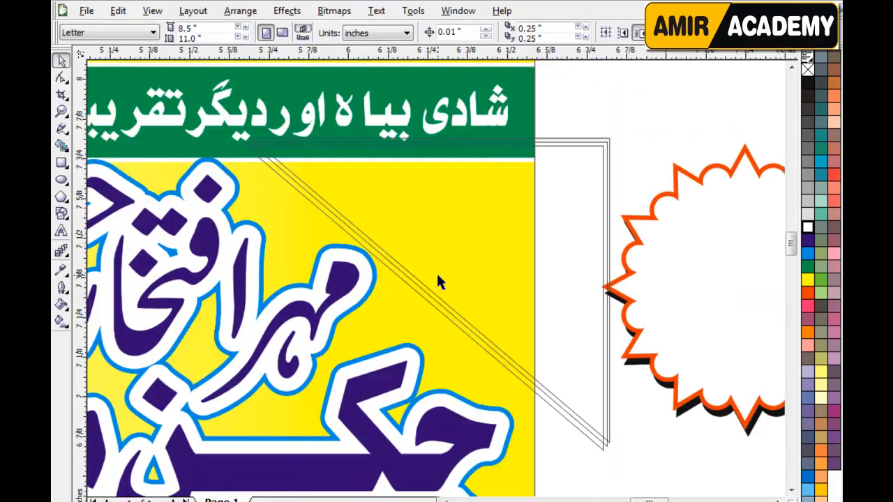
{"action": "left_click", "coordinate": [557, 210]}
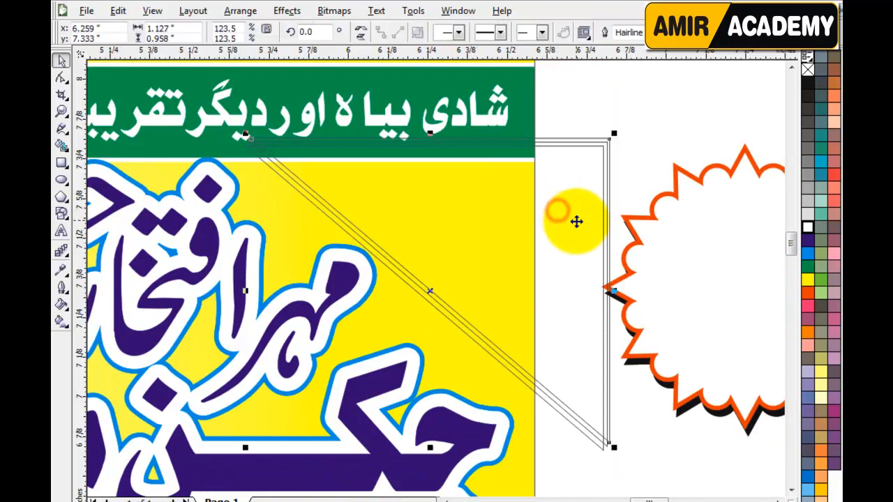
{"action": "left_click", "coordinate": [807, 224]}
{"action": "left_click", "coordinate": [680, 117]}
{"action": "scroll", "coordinate": [395, 266], "scroll_direction": "up", "scroll_amount": 2}
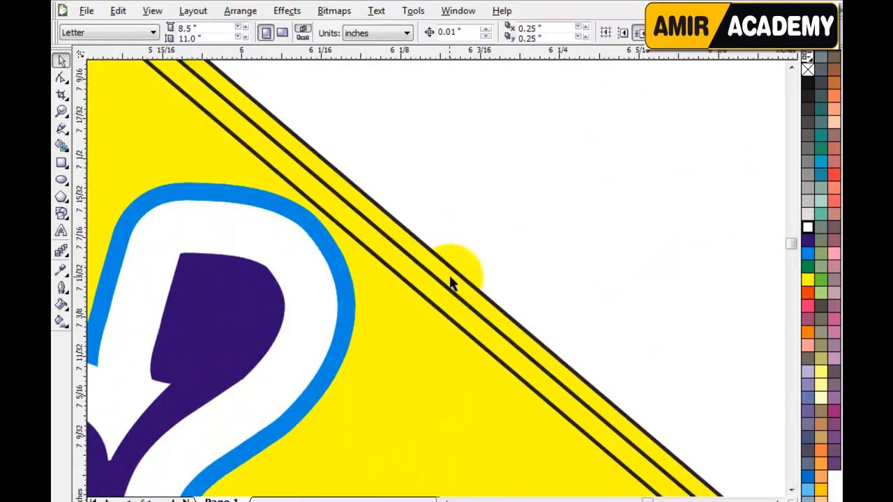
{"action": "left_click", "coordinate": [515, 181]}
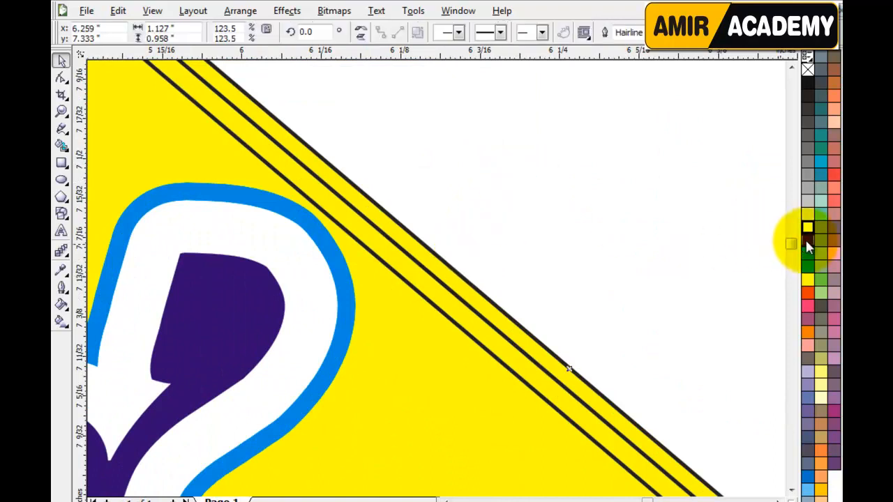
{"action": "left_click", "coordinate": [808, 240]}
{"action": "left_click", "coordinate": [453, 282]}
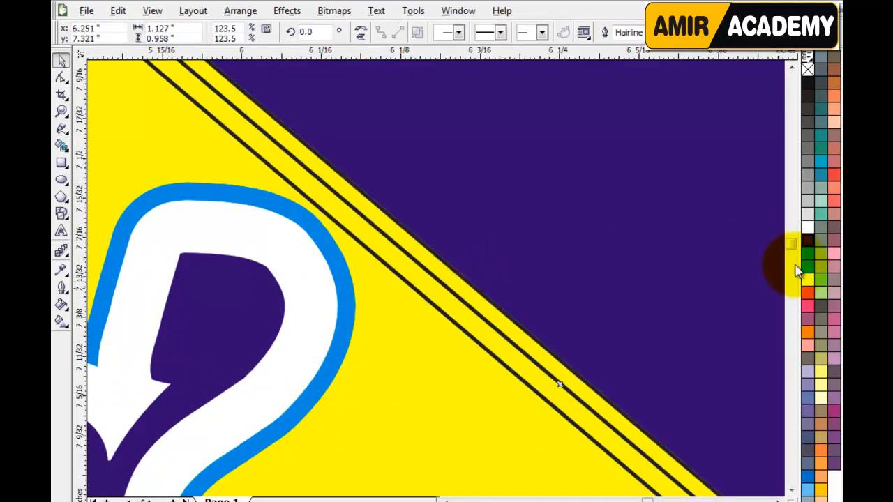
{"action": "left_click", "coordinate": [807, 227]}
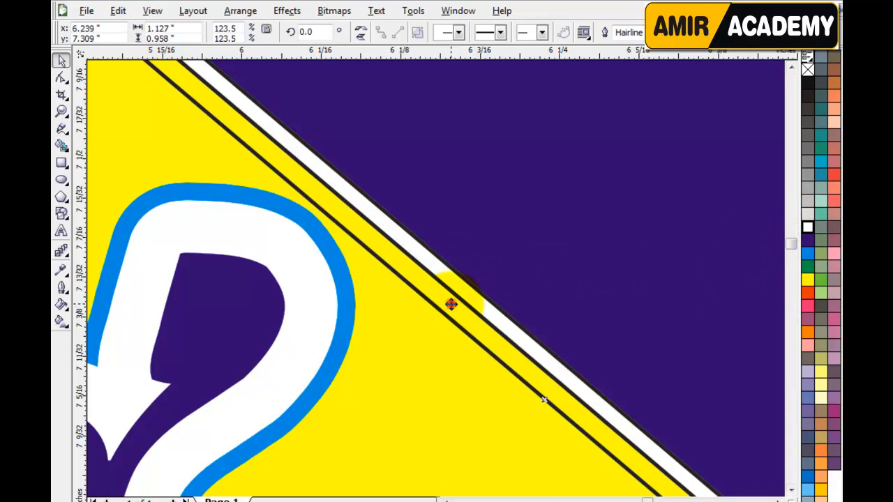
{"action": "left_click", "coordinate": [808, 252]}
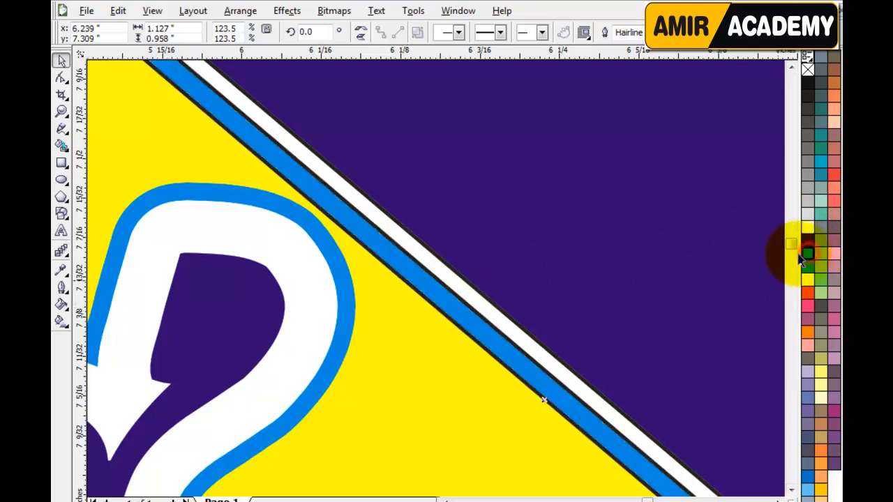
Step: Remove the stripes' outlines, group them with the purple triangle, and send the group behind the banner
{"action": "left_click", "coordinate": [435, 269], "text": "shift"}
{"action": "left_click", "coordinate": [469, 226], "text": "shift"}
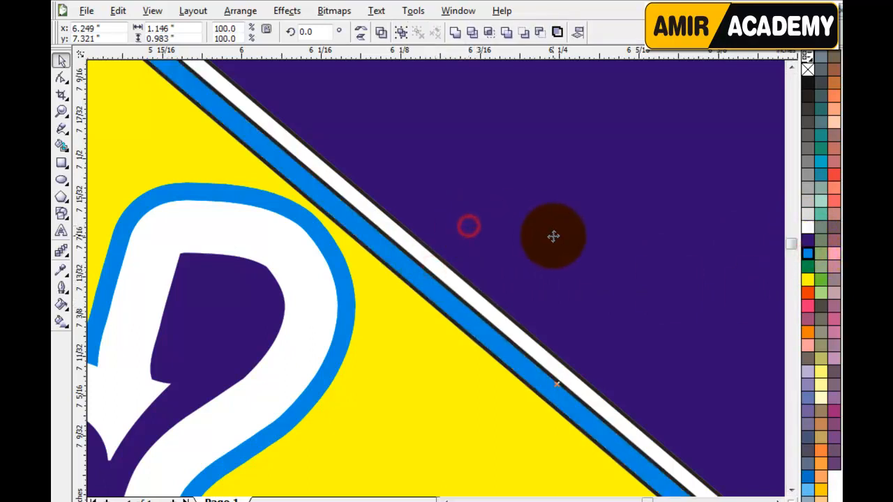
{"action": "right_click", "coordinate": [807, 77]}
{"action": "scroll", "coordinate": [746, 132], "scroll_direction": "down", "scroll_amount": 5}
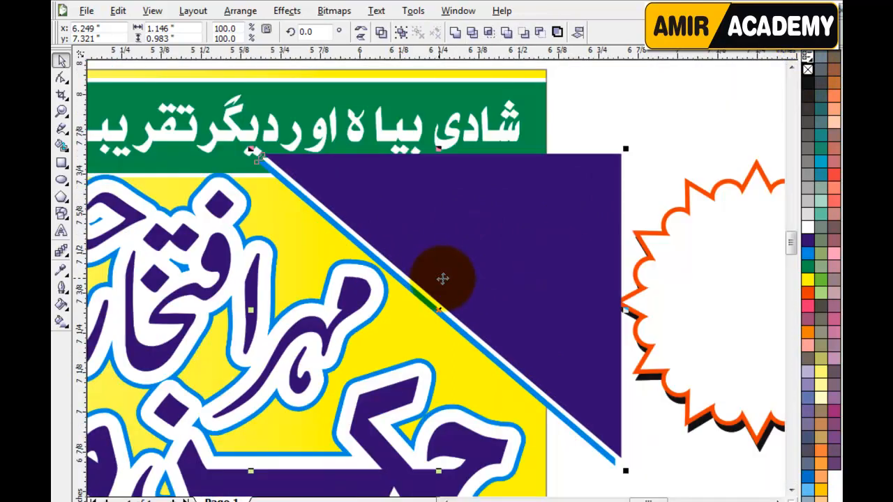
{"action": "key", "text": "ctrl+g"}
{"action": "key", "text": "shift+Page_Down"}
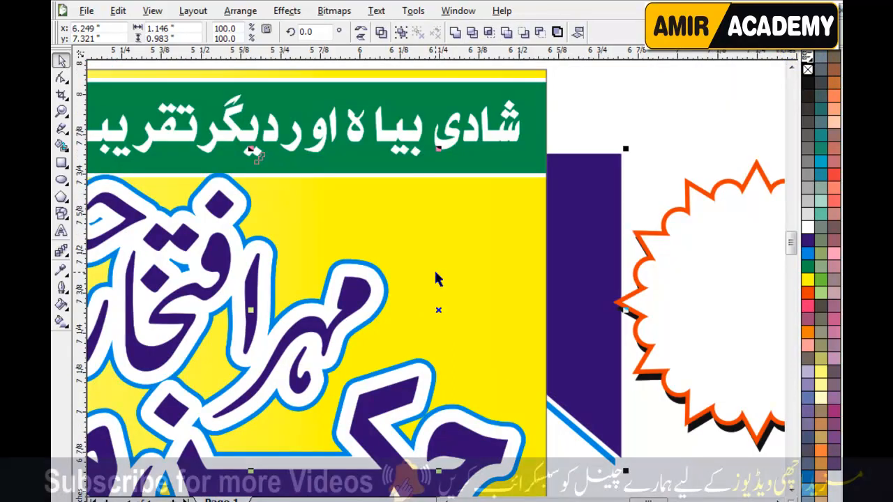
Step: PowerClip the purple corner strip inside the yellow banner panel
{"action": "left_click", "coordinate": [287, 11]}
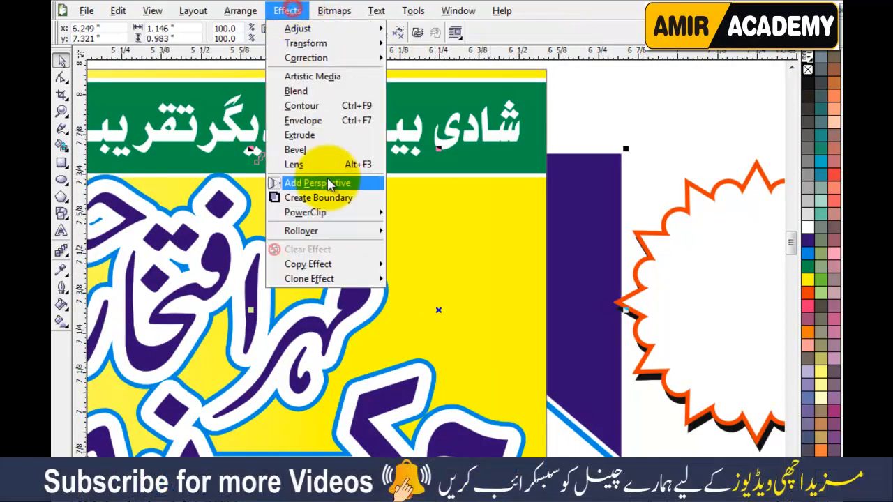
{"action": "mouse_move", "coordinate": [321, 213]}
{"action": "left_click", "coordinate": [422, 216]}
{"action": "left_click", "coordinate": [471, 208]}
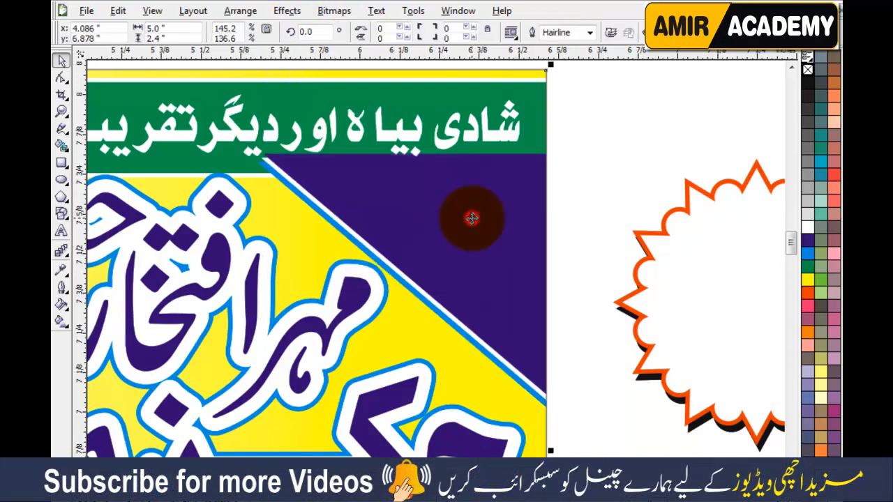
{"action": "left_click", "coordinate": [496, 254]}
{"action": "left_click", "coordinate": [496, 254]}
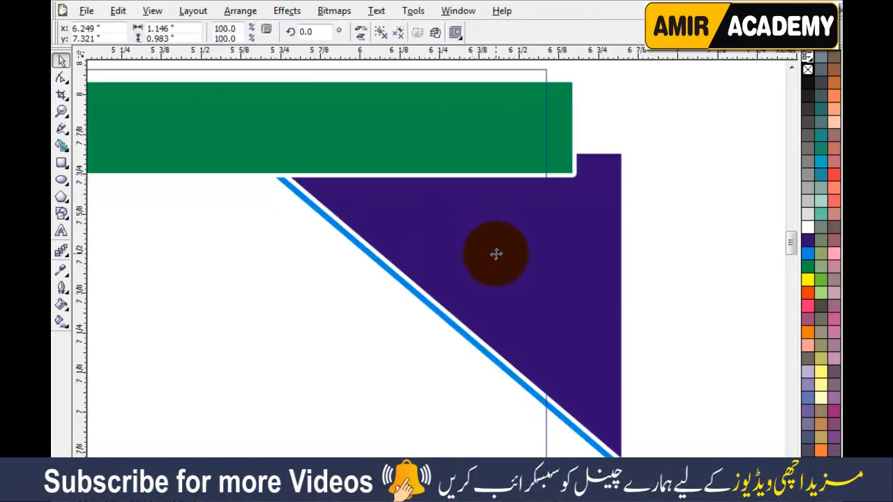
{"action": "left_click", "coordinate": [593, 239]}
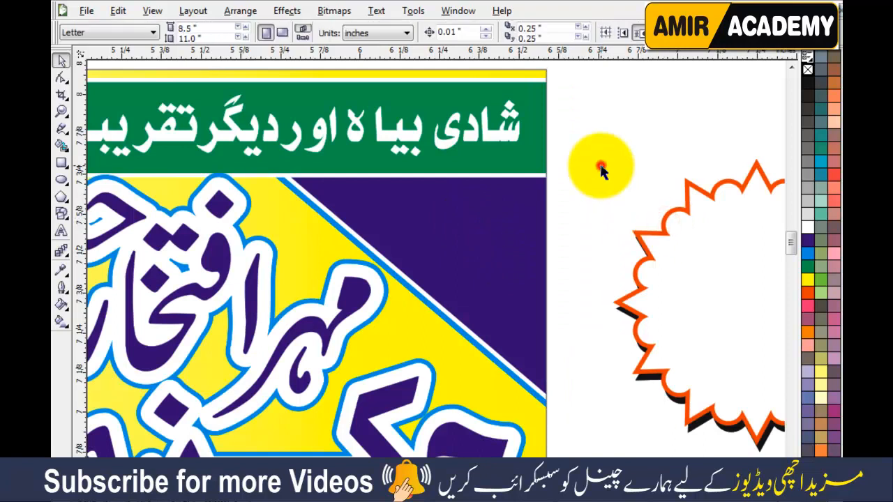
Step: Move the small Urdu caption beside the starburst and the small name below it
{"action": "scroll", "coordinate": [570, 295], "scroll_direction": "down", "scroll_amount": 1}
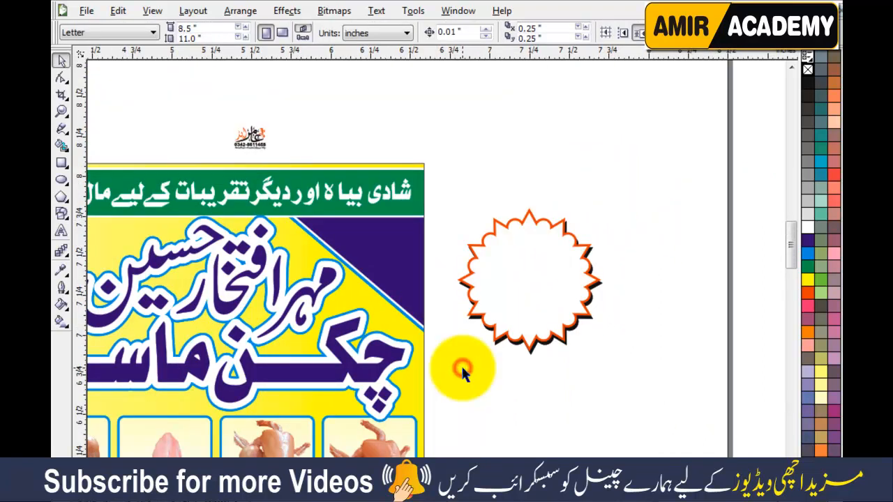
{"action": "key", "text": "F4"}
{"action": "left_click_drag", "start_coordinate": [248, 107], "coordinate": [682, 158]}
{"action": "left_click", "coordinate": [685, 307]}
{"action": "left_click_drag", "start_coordinate": [209, 398], "coordinate": [295, 437]}
{"action": "left_click_drag", "start_coordinate": [249, 420], "coordinate": [719, 281]}
{"action": "left_click_drag", "start_coordinate": [418, 481], "coordinate": [175, 405]}
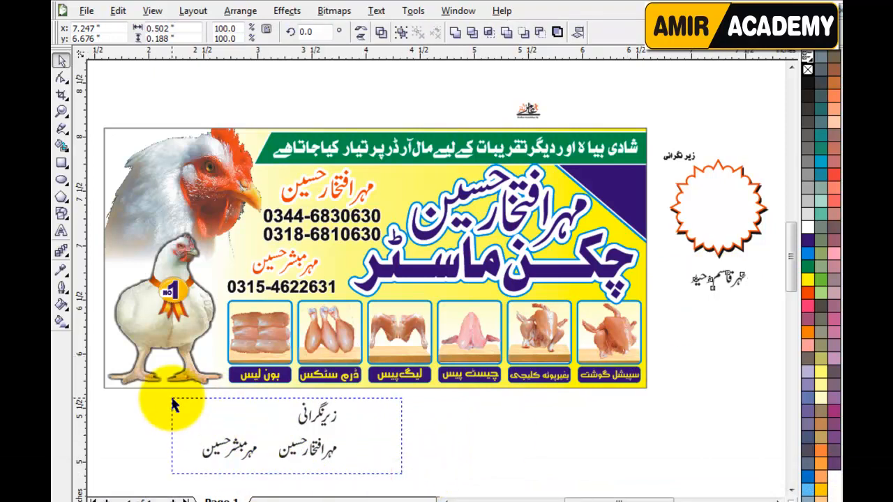
Step: Delete the leftover texts below the banner and move the supervisor's name onto the purple strip
{"action": "key", "text": "Delete"}
{"action": "scroll", "coordinate": [530, 363], "scroll_direction": "up", "scroll_amount": 1}
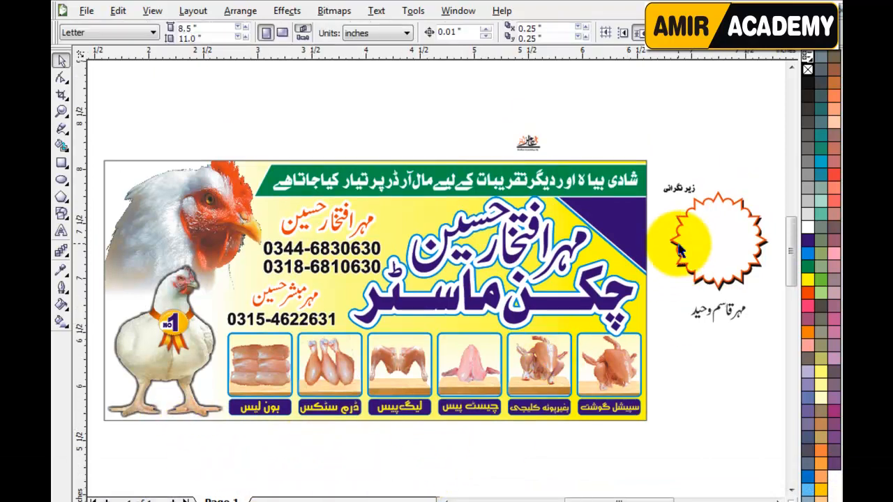
{"action": "key", "text": "z"}
{"action": "mouse_move", "coordinate": [750, 165]}
{"action": "left_mouse_down"}
{"action": "mouse_move", "coordinate": [719, 258]}
{"action": "mouse_move", "coordinate": [587, 349]}
{"action": "left_mouse_up"}
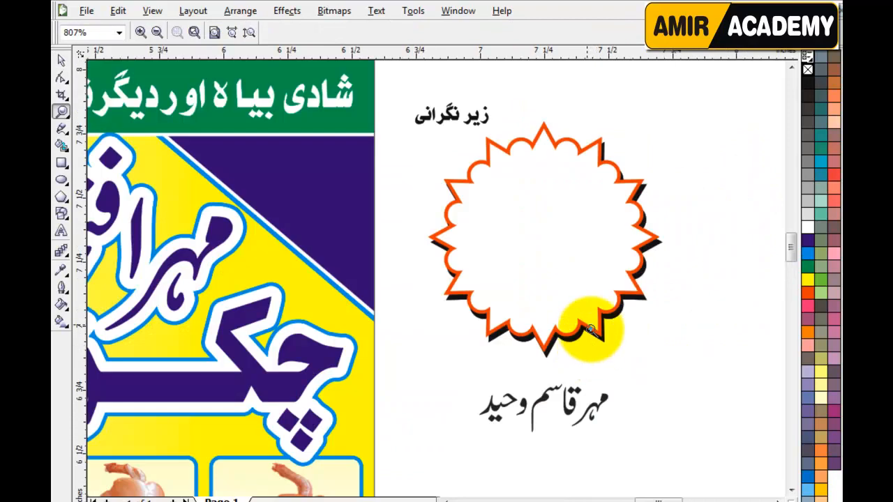
{"action": "left_click", "coordinate": [60, 63]}
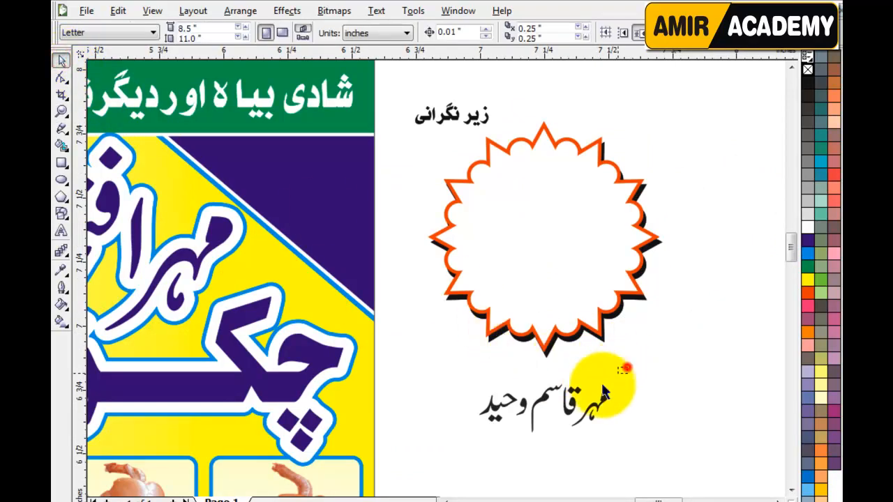
{"action": "left_click_drag", "start_coordinate": [642, 360], "coordinate": [427, 462]}
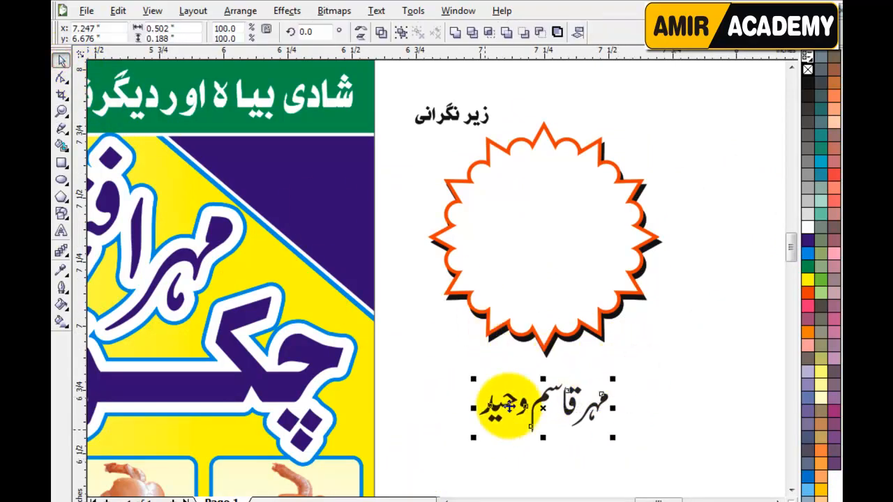
{"action": "left_click_drag", "start_coordinate": [540, 402], "coordinate": [304, 194]}
Step: Move the name's first word and the ق letter up and to the left
{"action": "scroll", "coordinate": [297, 202], "scroll_direction": "up", "scroll_amount": 1}
{"action": "scroll", "coordinate": [297, 202], "scroll_direction": "up", "scroll_amount": 1}
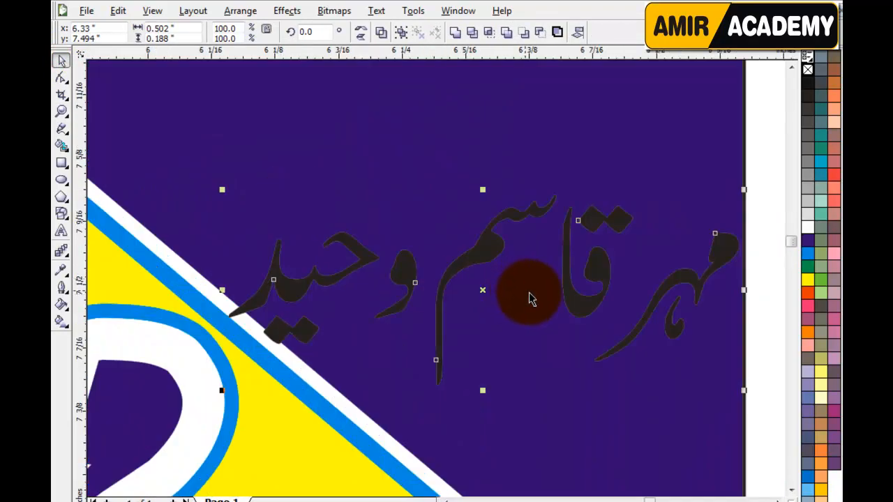
{"action": "left_click", "coordinate": [758, 193]}
{"action": "left_click_drag", "start_coordinate": [730, 257], "coordinate": [506, 102]}
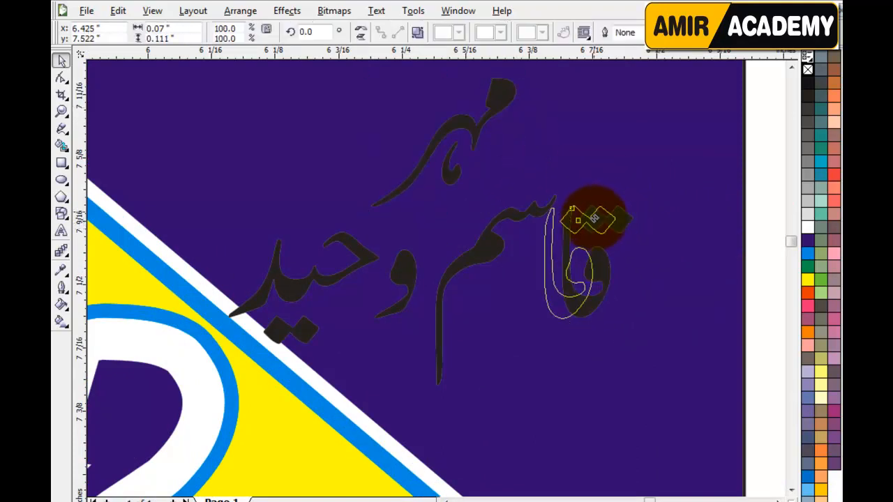
{"action": "left_click", "coordinate": [598, 222]}
{"action": "scroll", "coordinate": [570, 229], "scroll_direction": "up", "scroll_amount": 2}
{"action": "left_click_drag", "start_coordinate": [450, 284], "coordinate": [405, 266]}
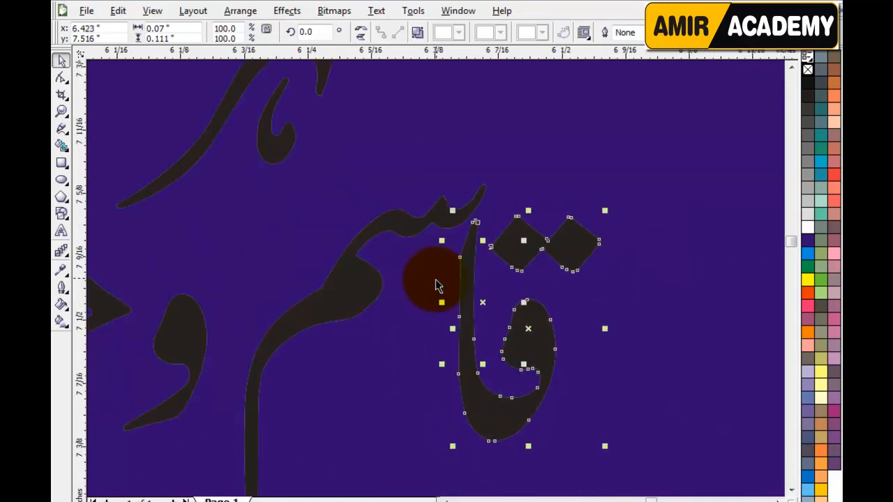
Step: Reposition the و and the final letters so the name stacks on two lines
{"action": "scroll", "coordinate": [435, 284], "scroll_direction": "down", "scroll_amount": 2}
{"action": "scroll", "coordinate": [431, 294], "scroll_direction": "up", "scroll_amount": 2}
{"action": "left_click_drag", "start_coordinate": [378, 299], "coordinate": [444, 224]}
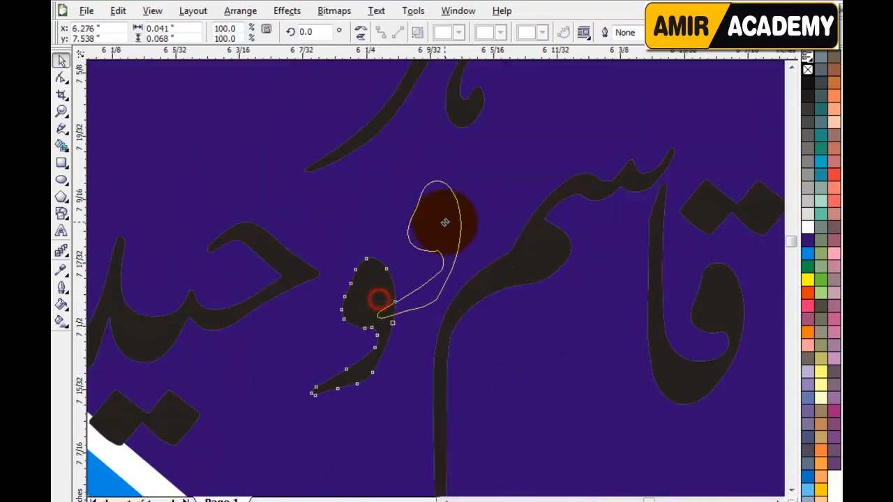
{"action": "left_click_drag", "start_coordinate": [300, 268], "coordinate": [410, 260]}
{"action": "left_click_drag", "start_coordinate": [436, 223], "coordinate": [383, 335]}
{"action": "left_click", "coordinate": [378, 268], "text": "shift"}
{"action": "left_click_drag", "start_coordinate": [367, 261], "coordinate": [398, 241]}
{"action": "scroll", "coordinate": [447, 300], "scroll_direction": "down", "scroll_amount": 3}
{"action": "left_click", "coordinate": [627, 238]}
{"action": "left_click_drag", "start_coordinate": [642, 213], "coordinate": [326, 365]}
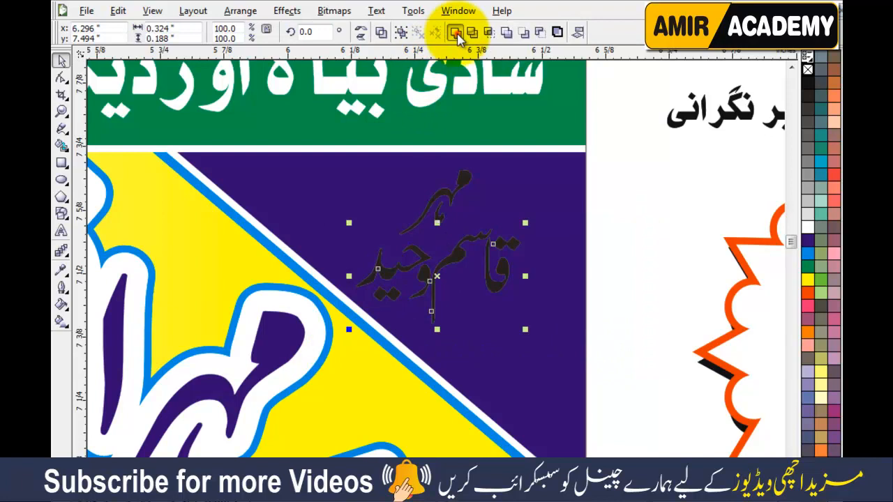
Step: Make the name white, set its first word aside, and enlarge the rest to about 125%
{"action": "left_click", "coordinate": [808, 227]}
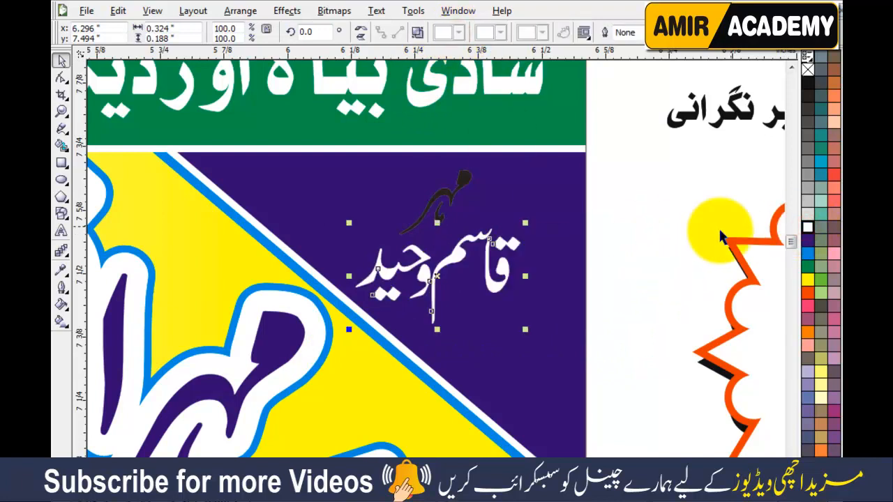
{"action": "left_click", "coordinate": [660, 240]}
{"action": "left_click_drag", "start_coordinate": [454, 203], "coordinate": [670, 291]}
{"action": "left_click_drag", "start_coordinate": [507, 279], "coordinate": [518, 300]}
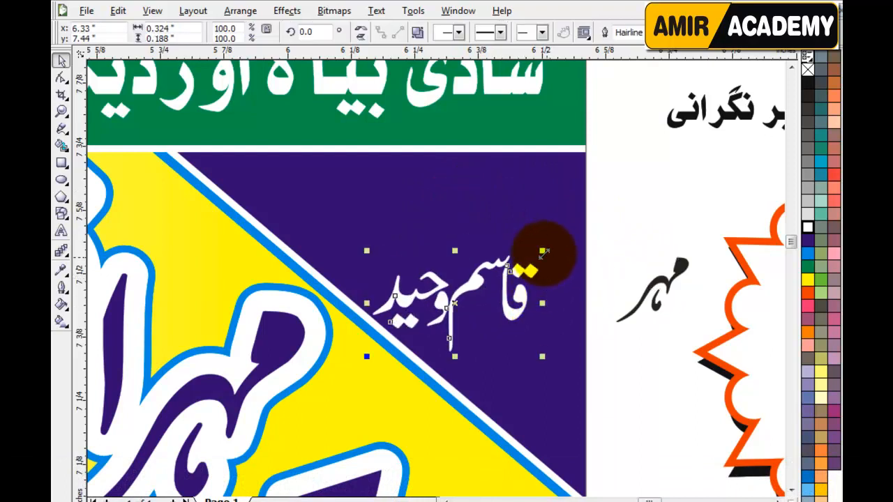
{"action": "left_click_drag", "start_coordinate": [545, 249], "coordinate": [616, 170]}
Step: Place a yellow زیر نگرانی heading above the name and enlarge the name to about 140%
{"action": "left_click_drag", "start_coordinate": [700, 122], "coordinate": [411, 187]}
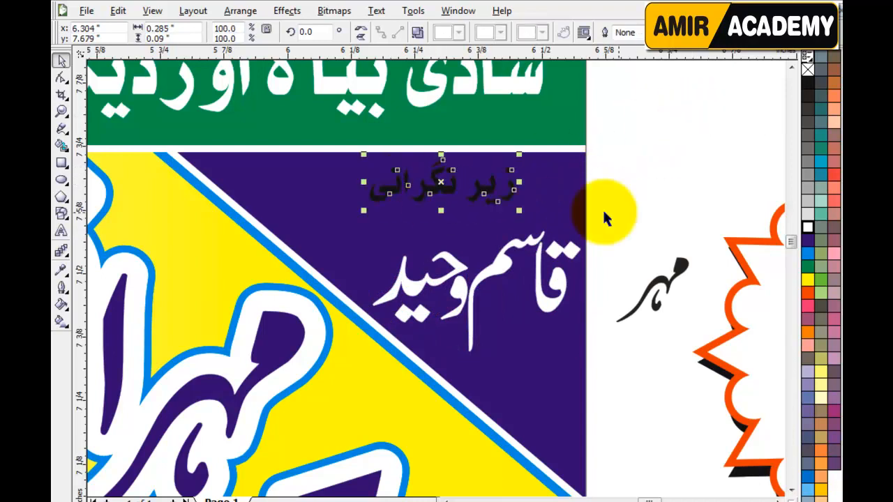
{"action": "left_click", "coordinate": [807, 281]}
{"action": "left_click", "coordinate": [713, 195]}
{"action": "left_click_drag", "start_coordinate": [503, 263], "coordinate": [497, 237]}
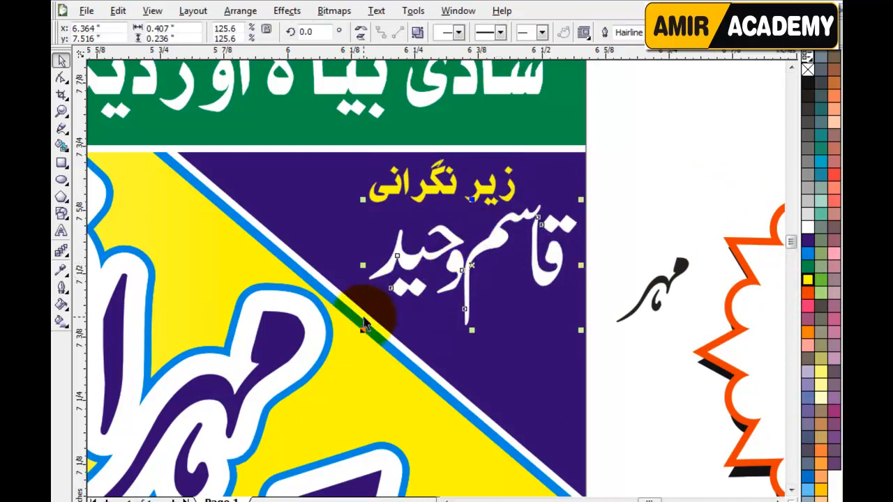
{"action": "left_click_drag", "start_coordinate": [362, 330], "coordinate": [339, 346]}
Step: Return the word مہر to the strip, white at about 145%, and lift the starburst above the banner
{"action": "left_click_drag", "start_coordinate": [665, 279], "coordinate": [551, 311]}
{"action": "left_click_drag", "start_coordinate": [495, 365], "coordinate": [457, 392]}
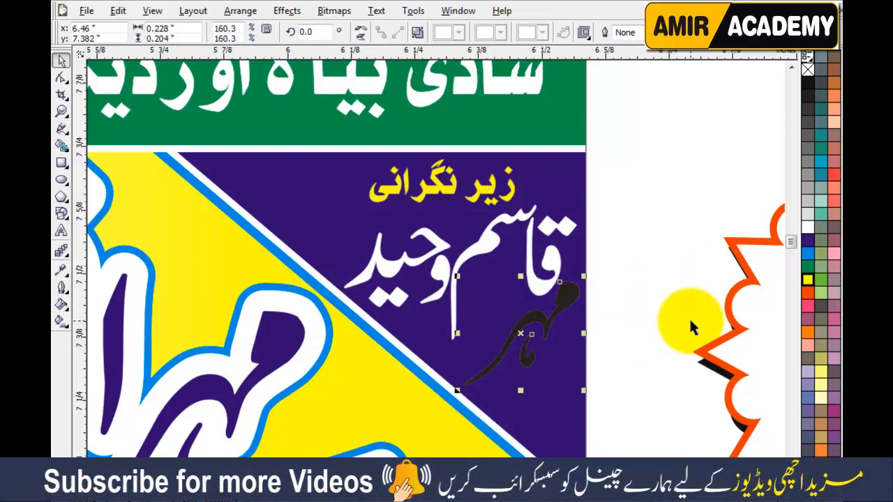
{"action": "left_click", "coordinate": [807, 229]}
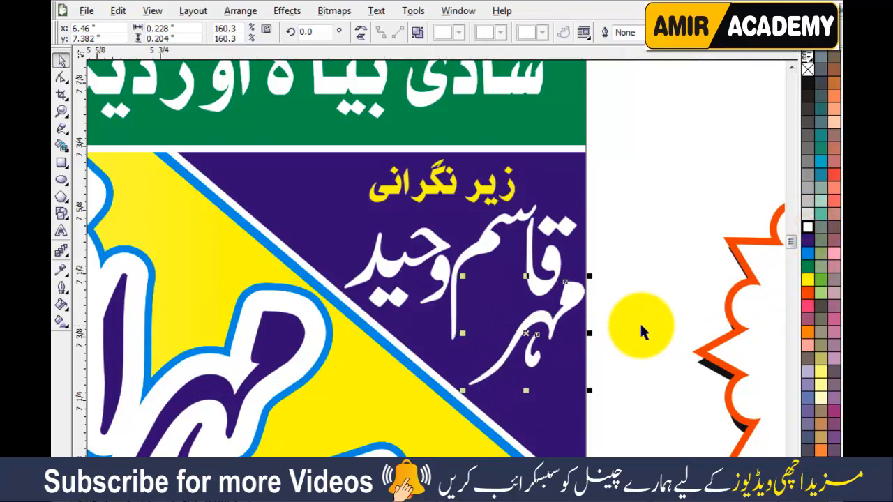
{"action": "left_click", "coordinate": [621, 325]}
{"action": "scroll", "coordinate": [539, 331], "scroll_direction": "up", "scroll_amount": 2}
{"action": "left_click_drag", "start_coordinate": [555, 143], "coordinate": [538, 140]}
{"action": "left_click", "coordinate": [711, 232]}
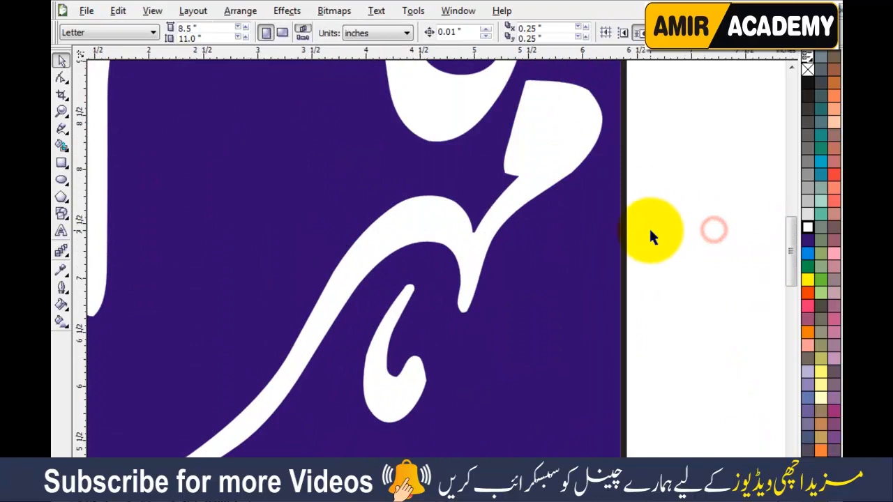
{"action": "scroll", "coordinate": [649, 230], "scroll_direction": "down", "scroll_amount": 4}
{"action": "left_click_drag", "start_coordinate": [698, 255], "coordinate": [425, 124]}
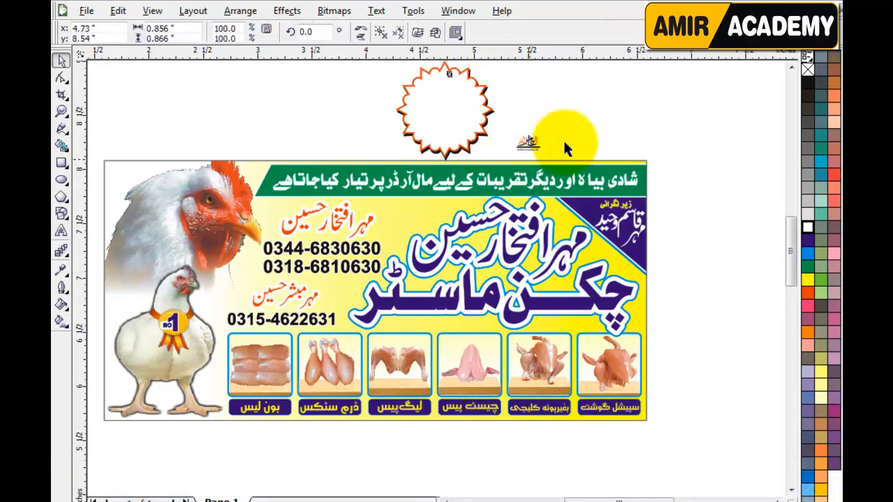
Step: Delete the spare starburst and nudge the name lettering on the corner strip
{"action": "key", "text": "Delete"}
{"action": "key", "text": "F4"}
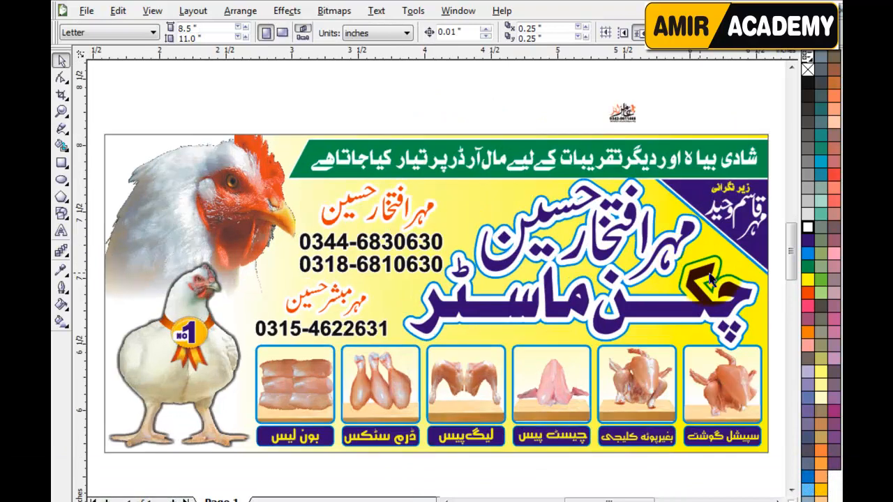
{"action": "left_click_drag", "start_coordinate": [765, 222], "coordinate": [795, 231]}
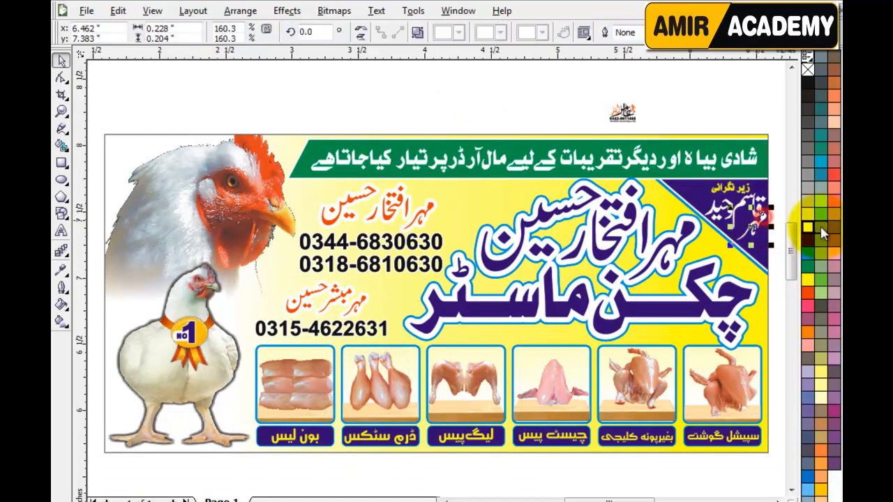
{"action": "left_click", "coordinate": [514, 116]}
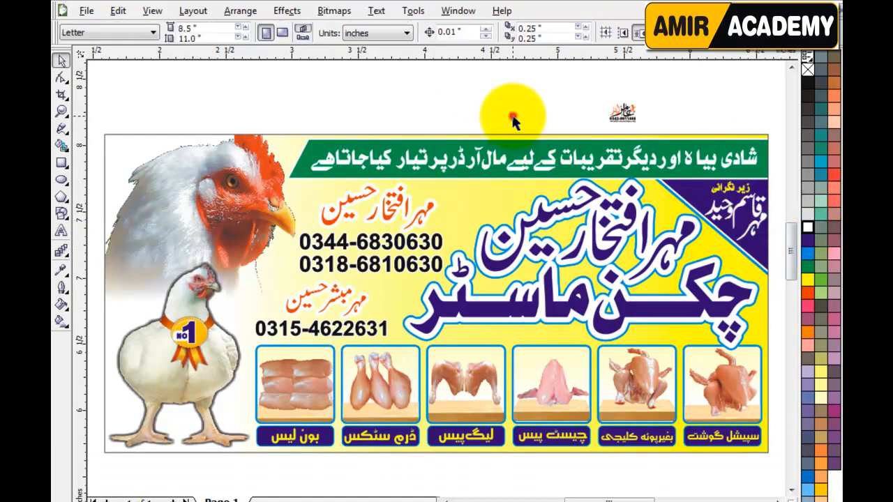
Step: Place the designer logo just above the product photos and shrink it to about 53%
{"action": "left_click_drag", "start_coordinate": [620, 112], "coordinate": [510, 336]}
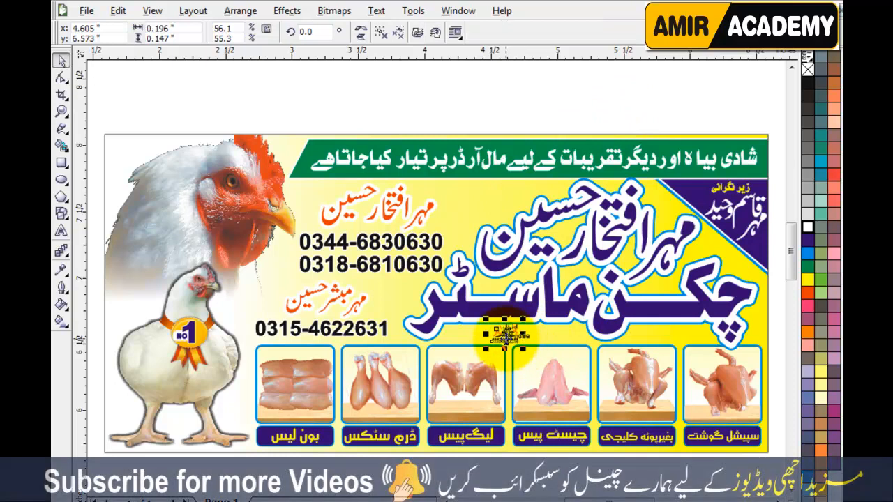
{"action": "scroll", "coordinate": [508, 339], "scroll_direction": "up", "scroll_amount": 4}
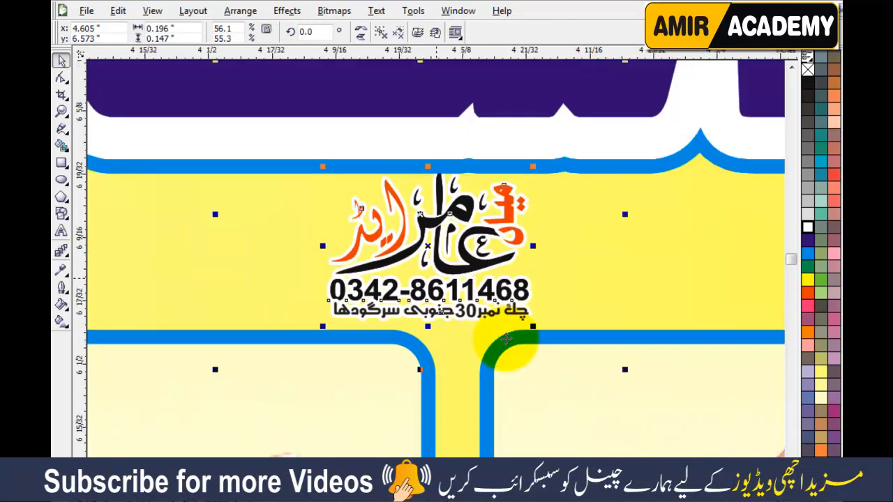
{"action": "scroll", "coordinate": [507, 339], "scroll_direction": "up", "scroll_amount": 2}
{"action": "left_click_drag", "start_coordinate": [539, 193], "coordinate": [536, 203]}
{"action": "mouse_move", "coordinate": [622, 69]}
{"action": "left_mouse_down"}
{"action": "mouse_move", "coordinate": [620, 82]}
{"action": "mouse_move", "coordinate": [612, 77]}
{"action": "left_mouse_up"}
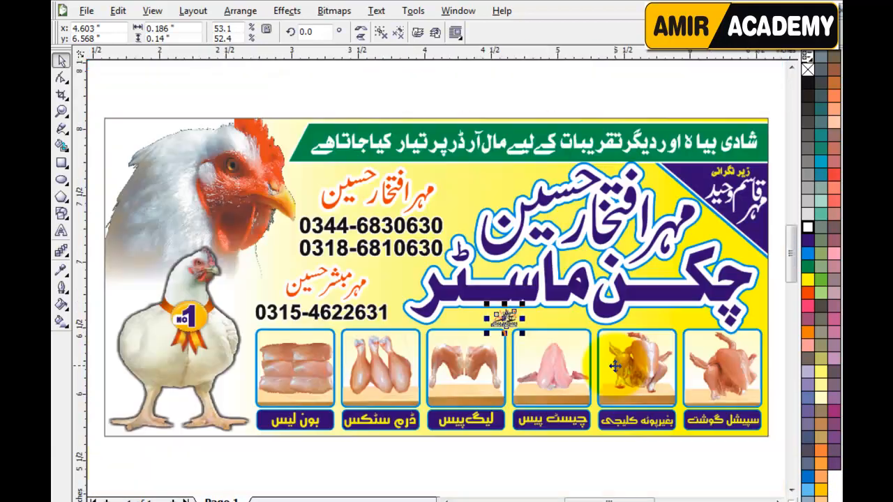
{"action": "key", "text": "F4"}
{"action": "left_click", "coordinate": [535, 97]}
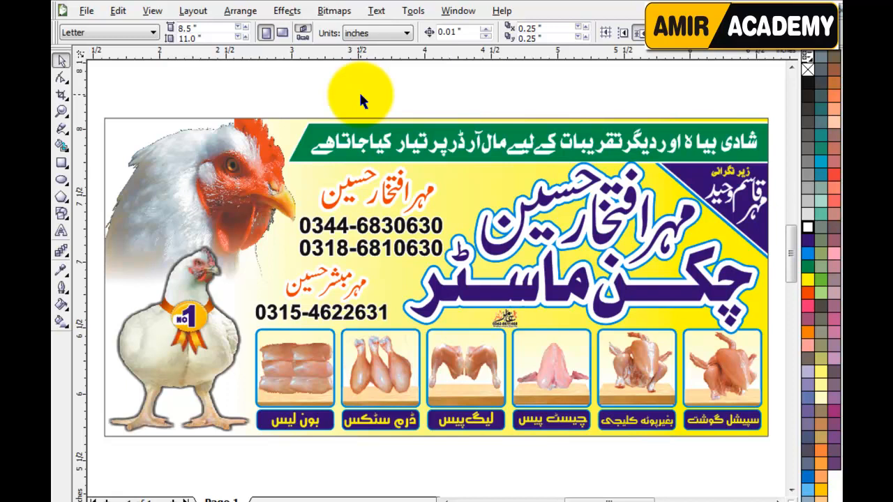
{"action": "left_click_drag", "start_coordinate": [482, 112], "coordinate": [698, 501]}
{"action": "left_click", "coordinate": [472, 461]}
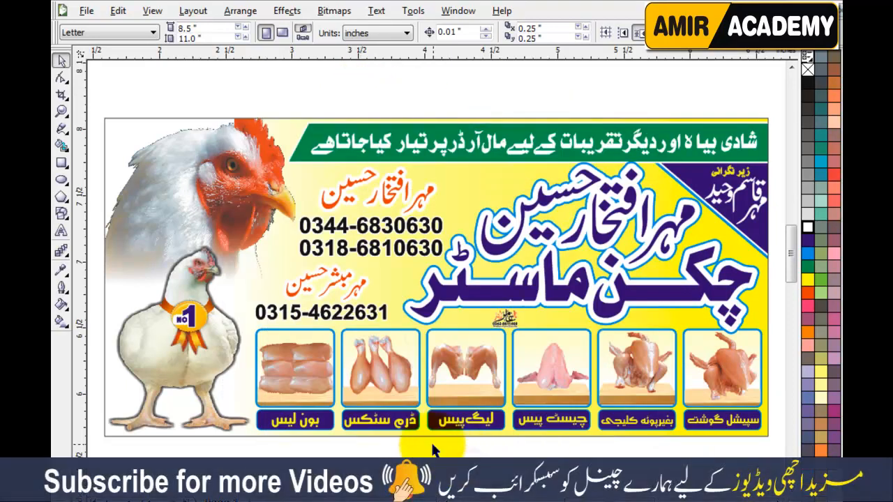